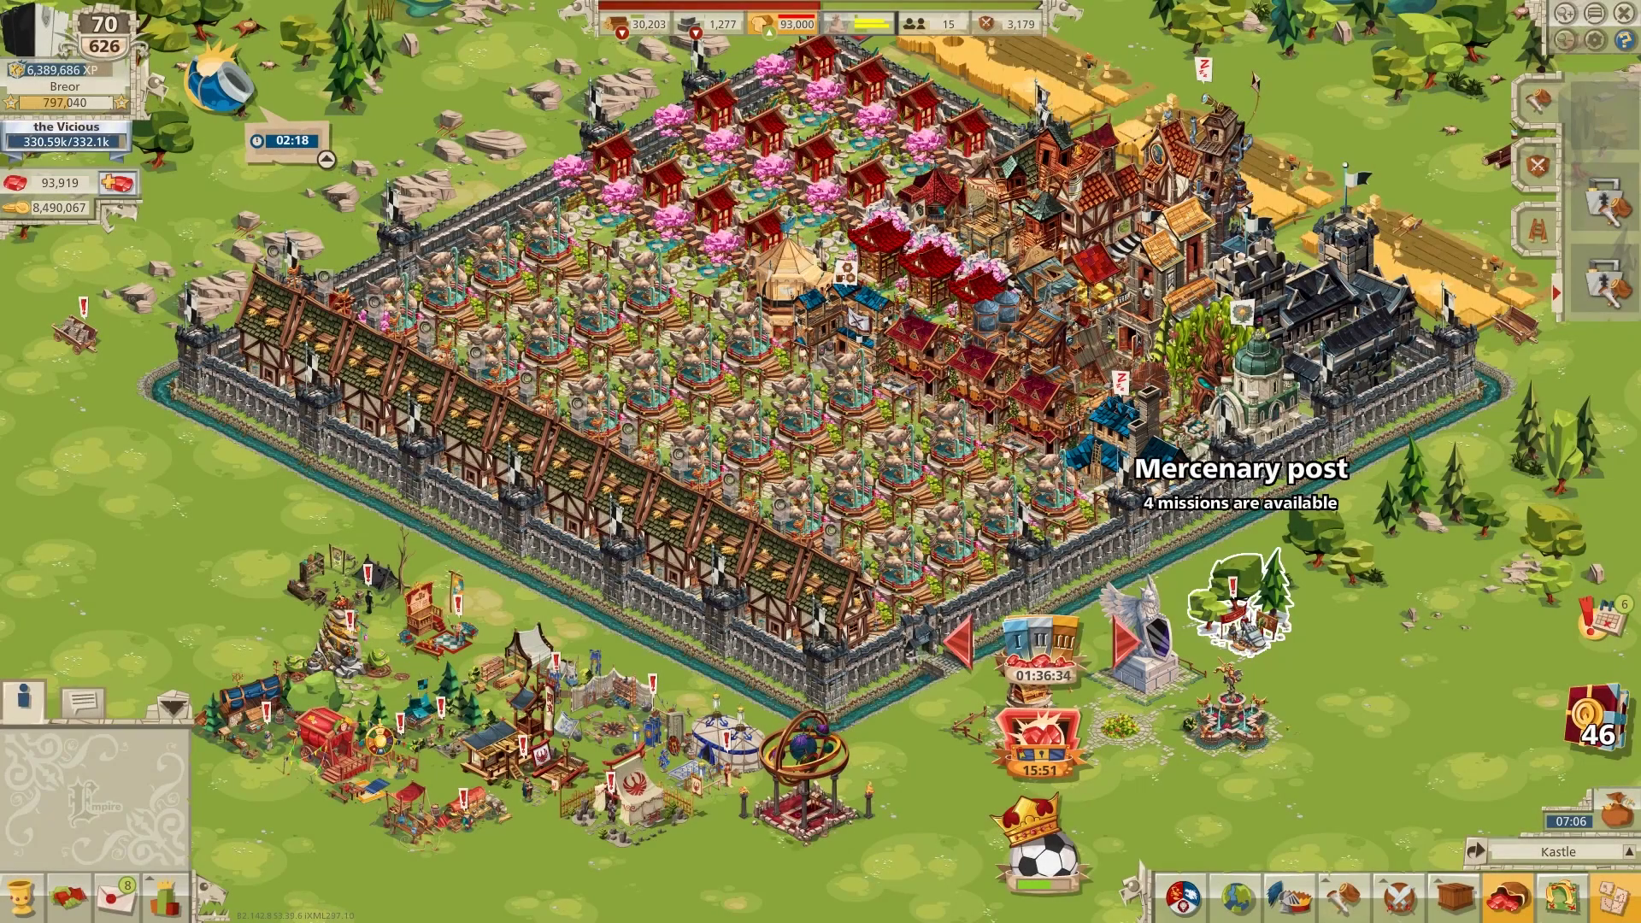
Collect the completed rare mission's reward, start the 4,100-coin rare mission, and switch to the world map
left_click(1243, 628)
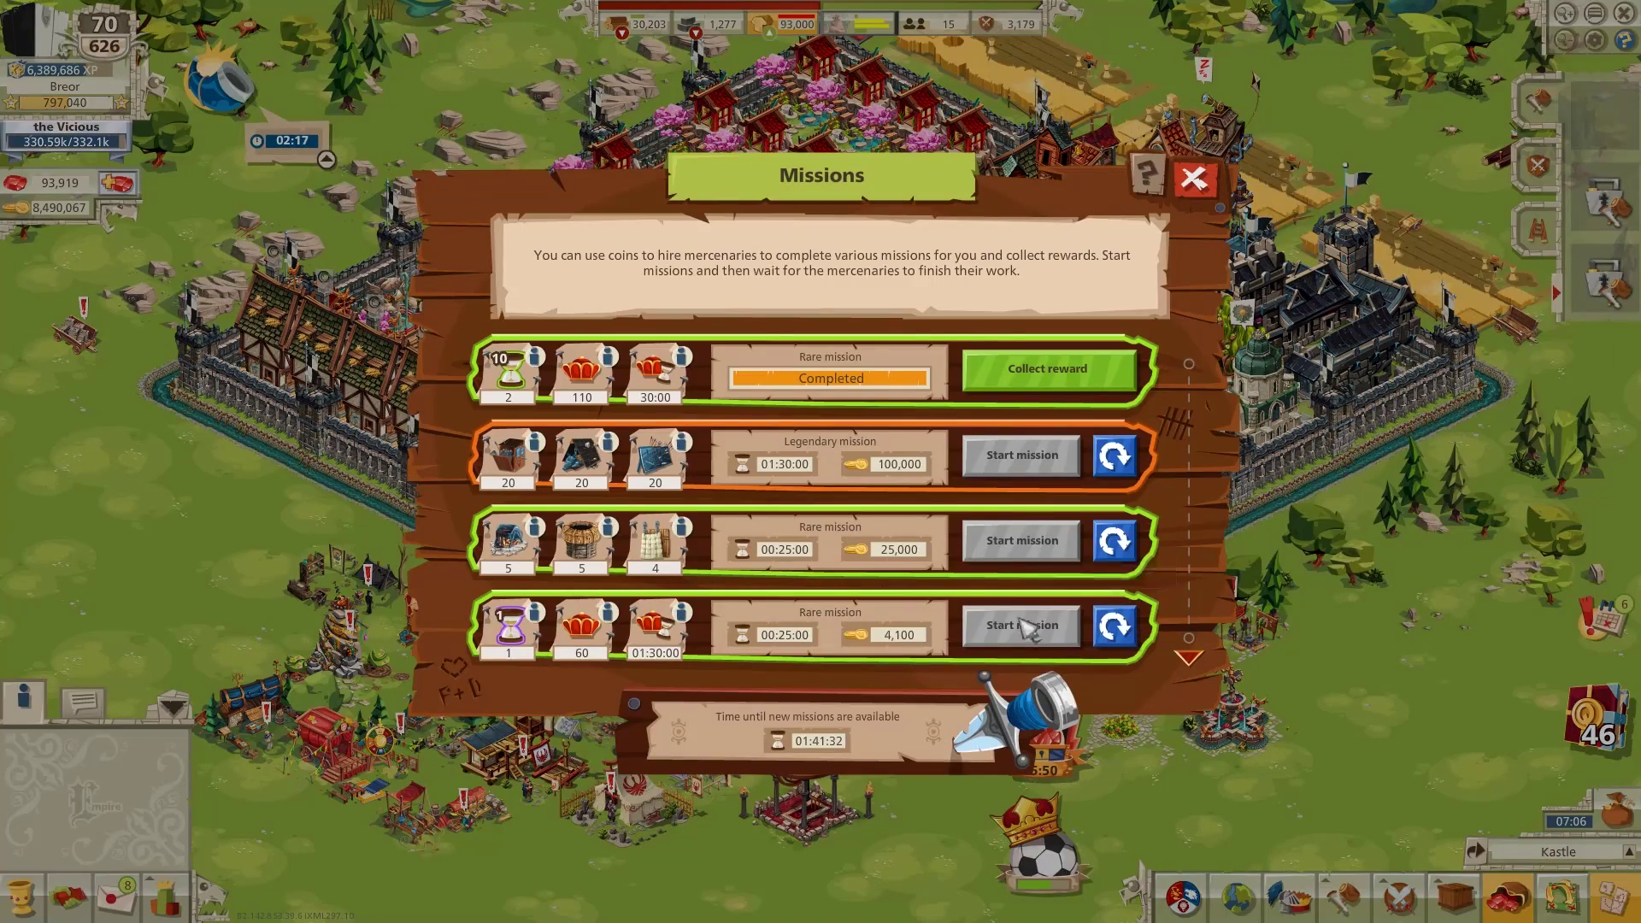
left_click(1010, 369)
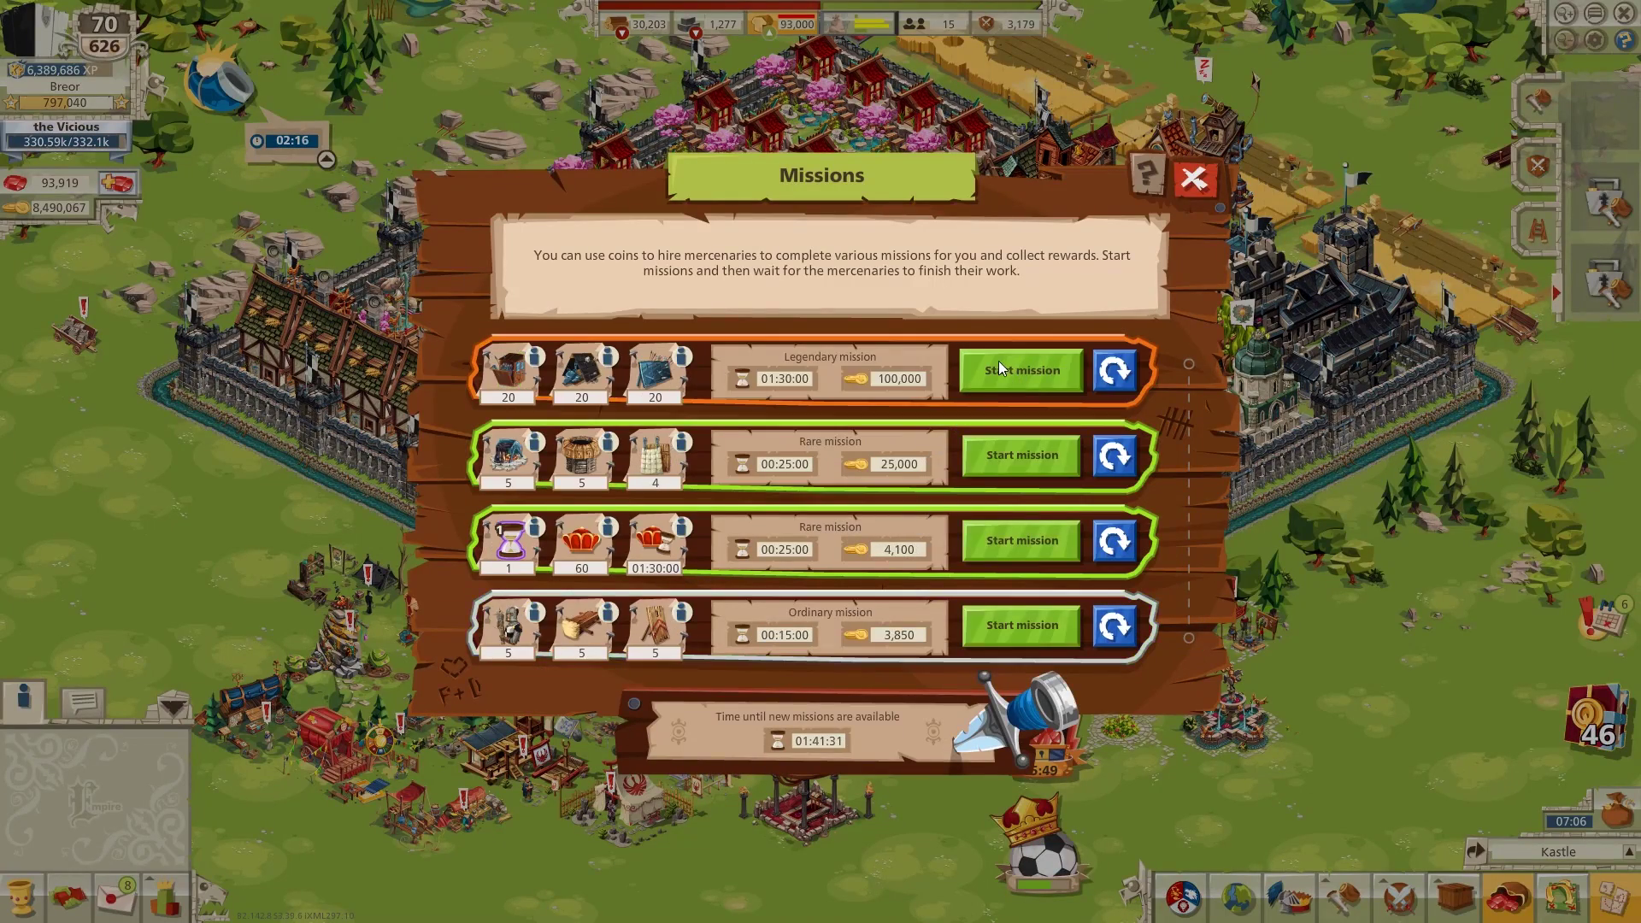
left_click(1025, 540)
left_click(1194, 181)
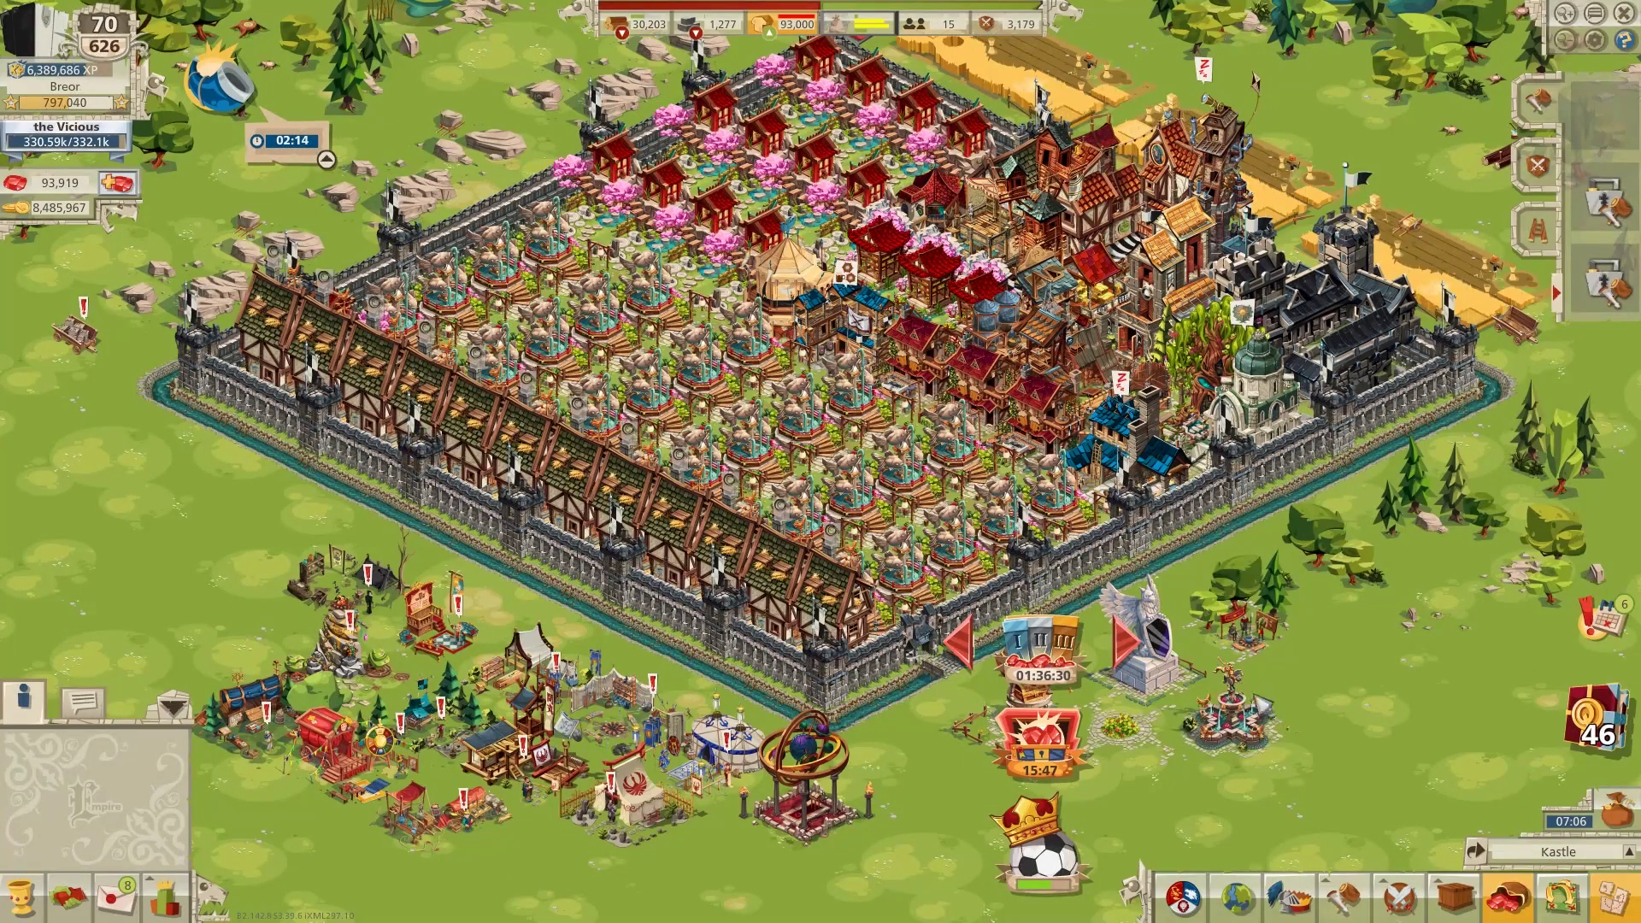
left_click(1240, 895)
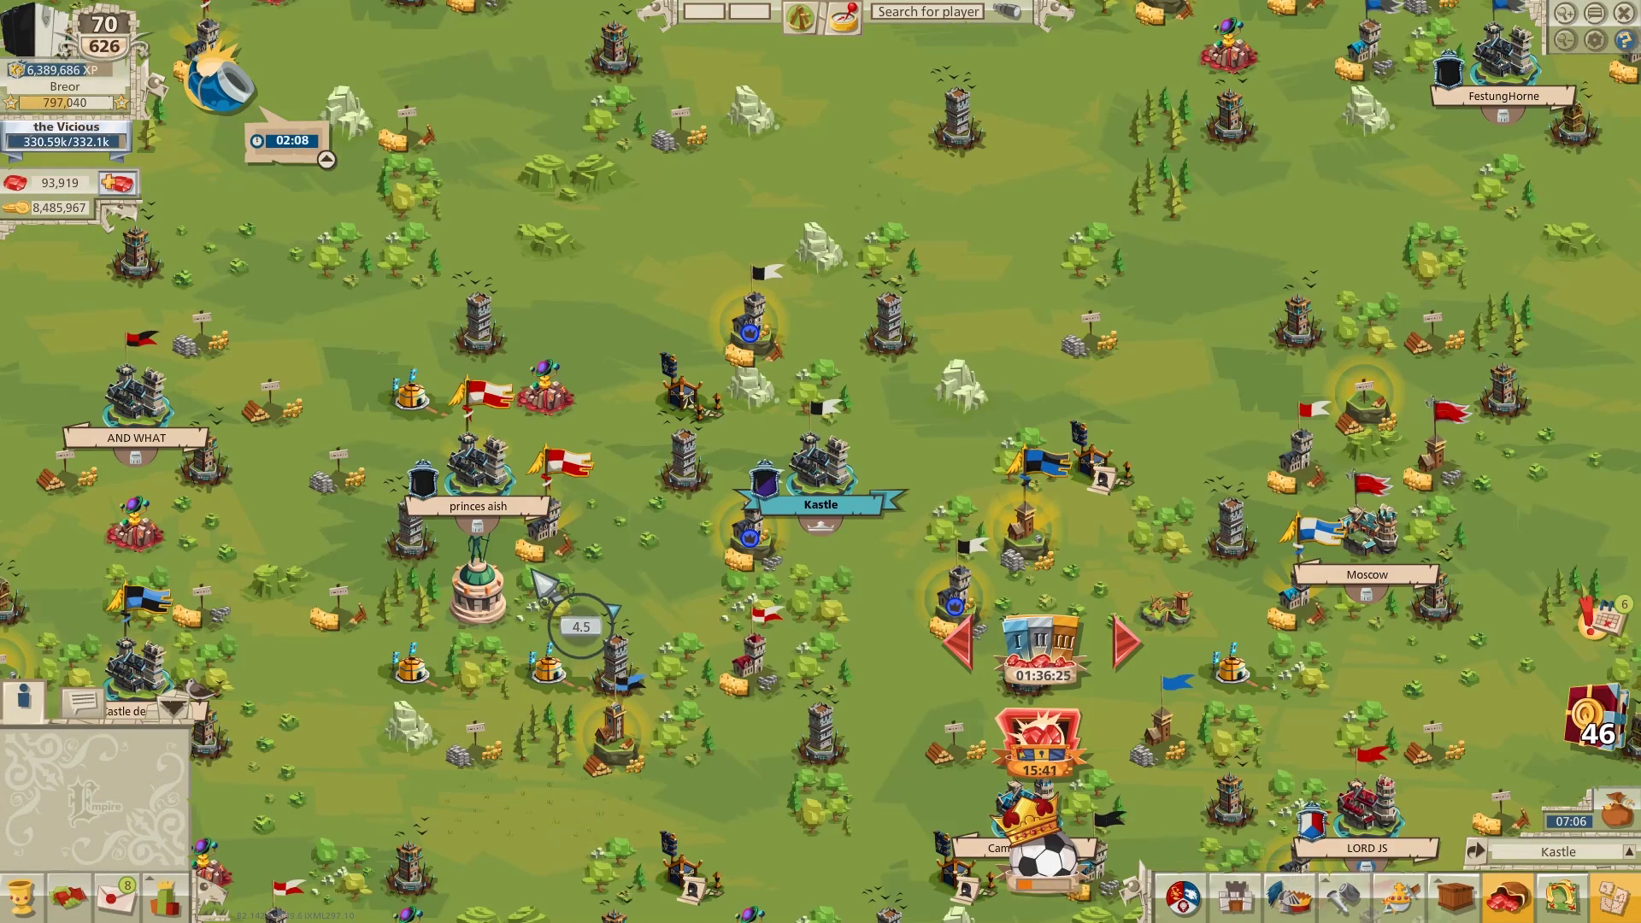
Send spies to the Nomad camp at 100% accuracy, then dispatch a second spy mission there
left_click(547, 662)
left_click(544, 564)
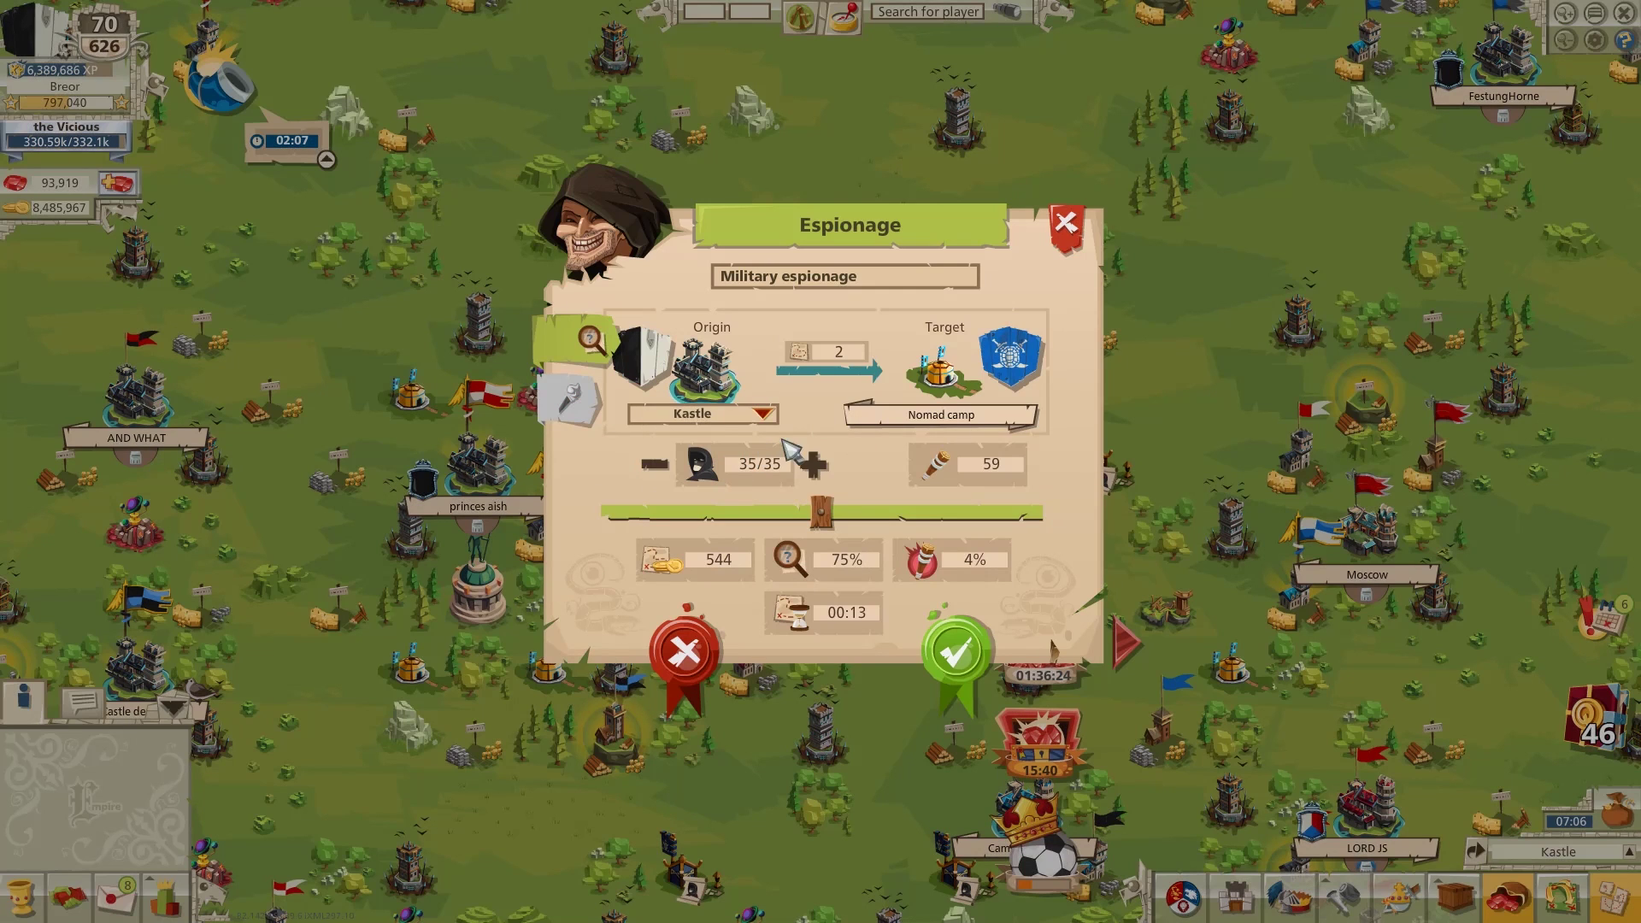
left_click_drag(822, 513, 1000, 527)
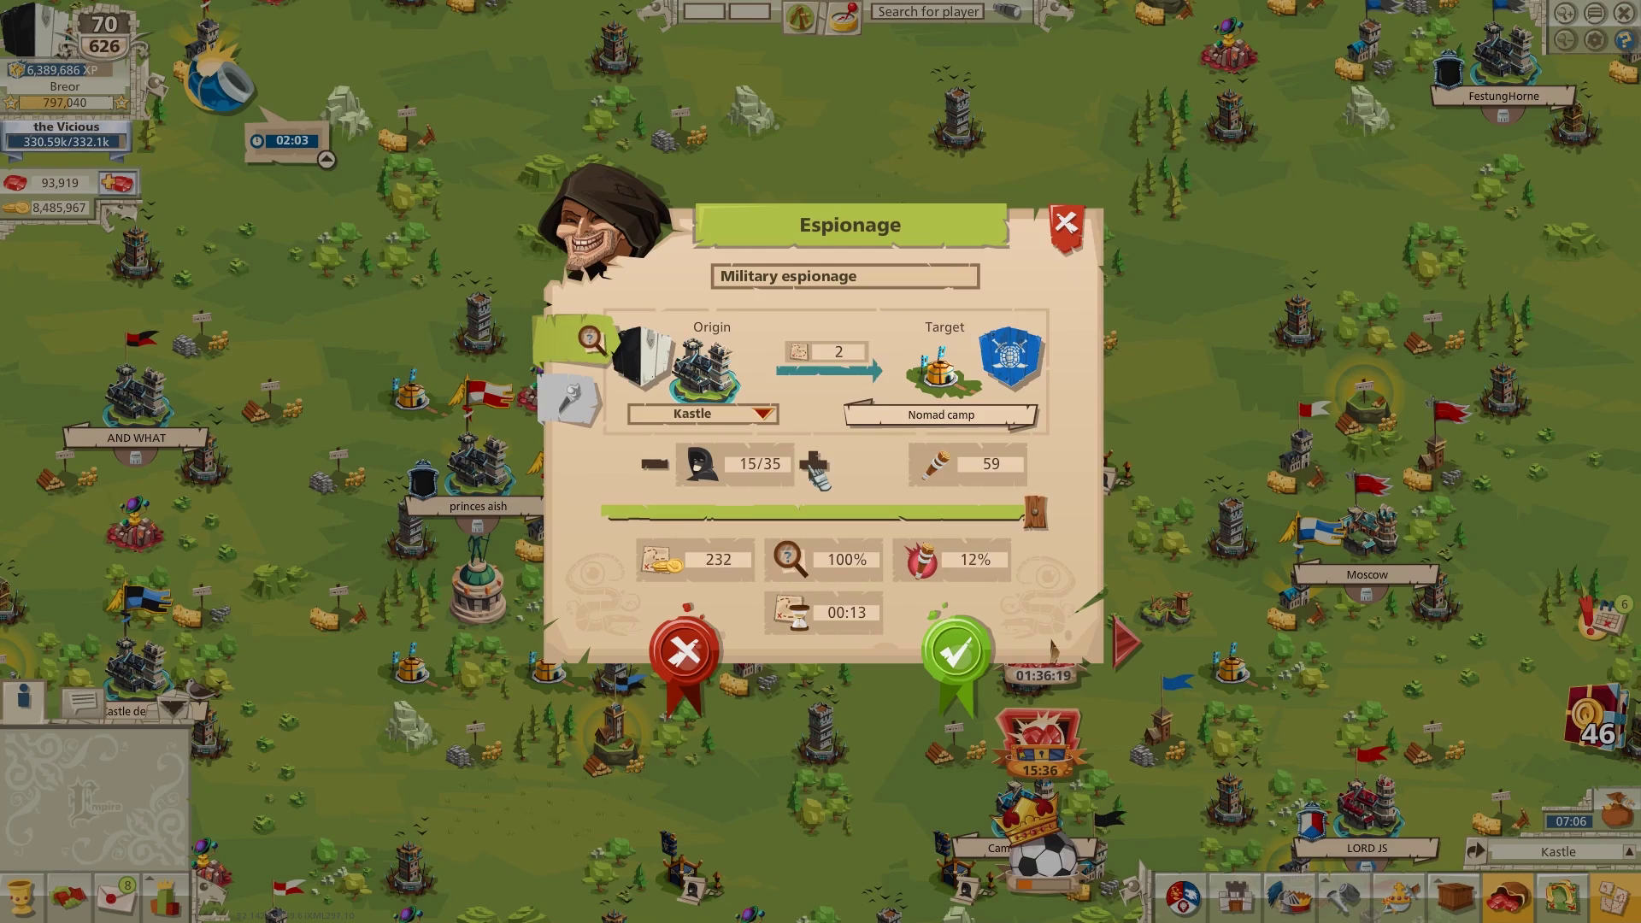
left_click(959, 656)
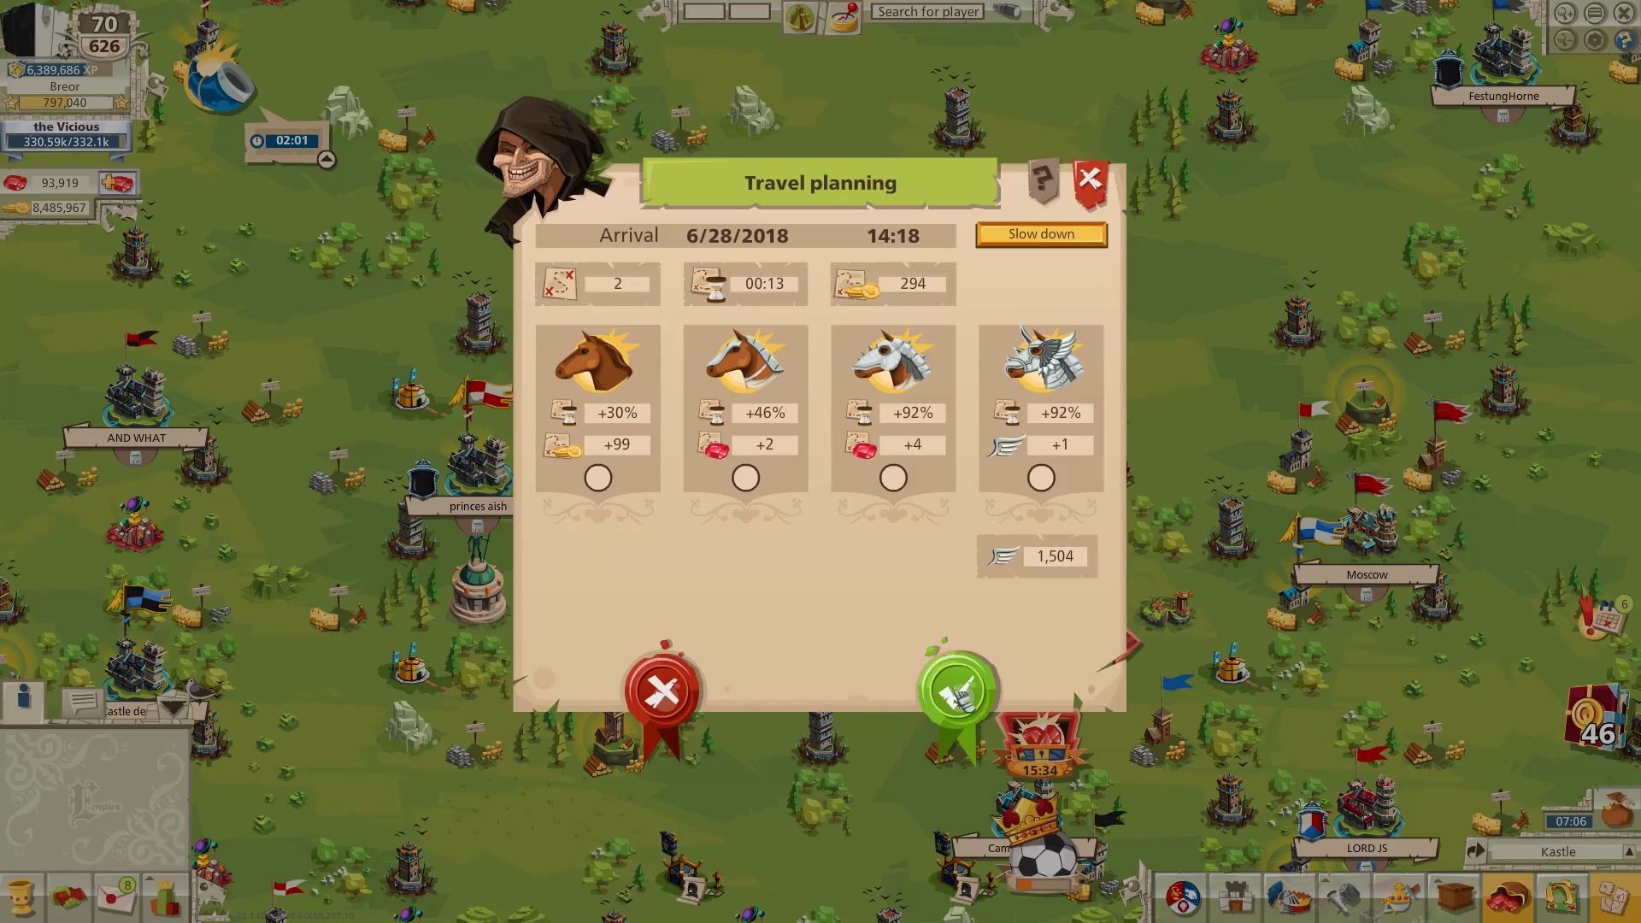
left_click(955, 682)
left_click(1235, 670)
left_click(1316, 624)
left_click(954, 659)
left_click(960, 684)
Set up an attack on the Samurai camp launched from a different castle
left_click(1104, 484)
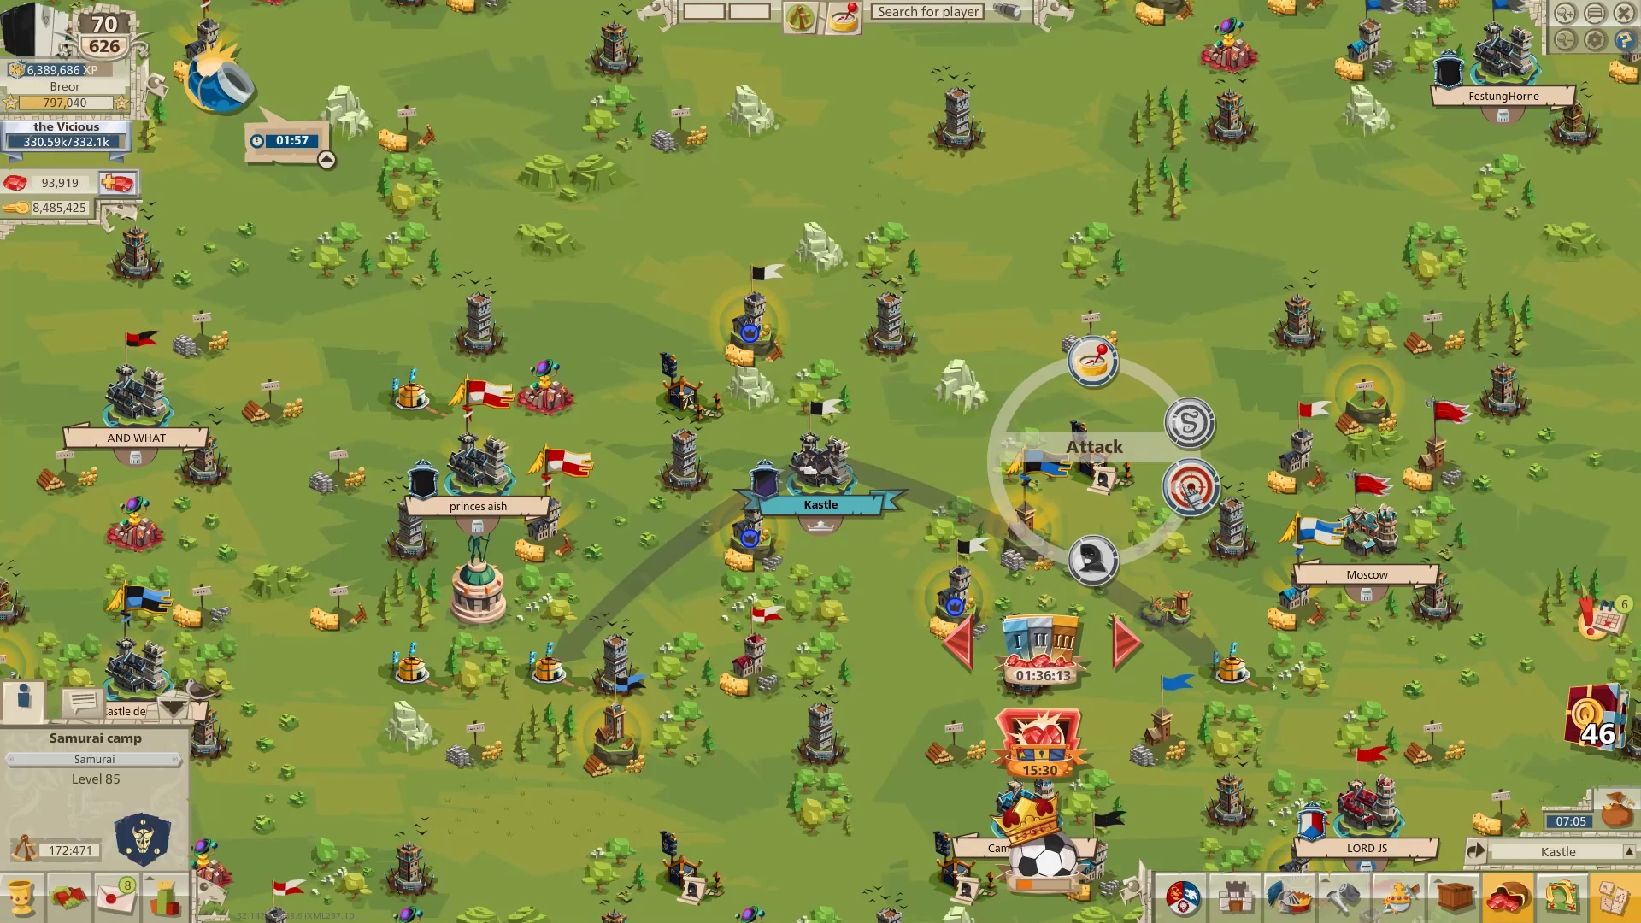
left_click(1047, 446)
left_click(774, 475)
left_click(666, 543)
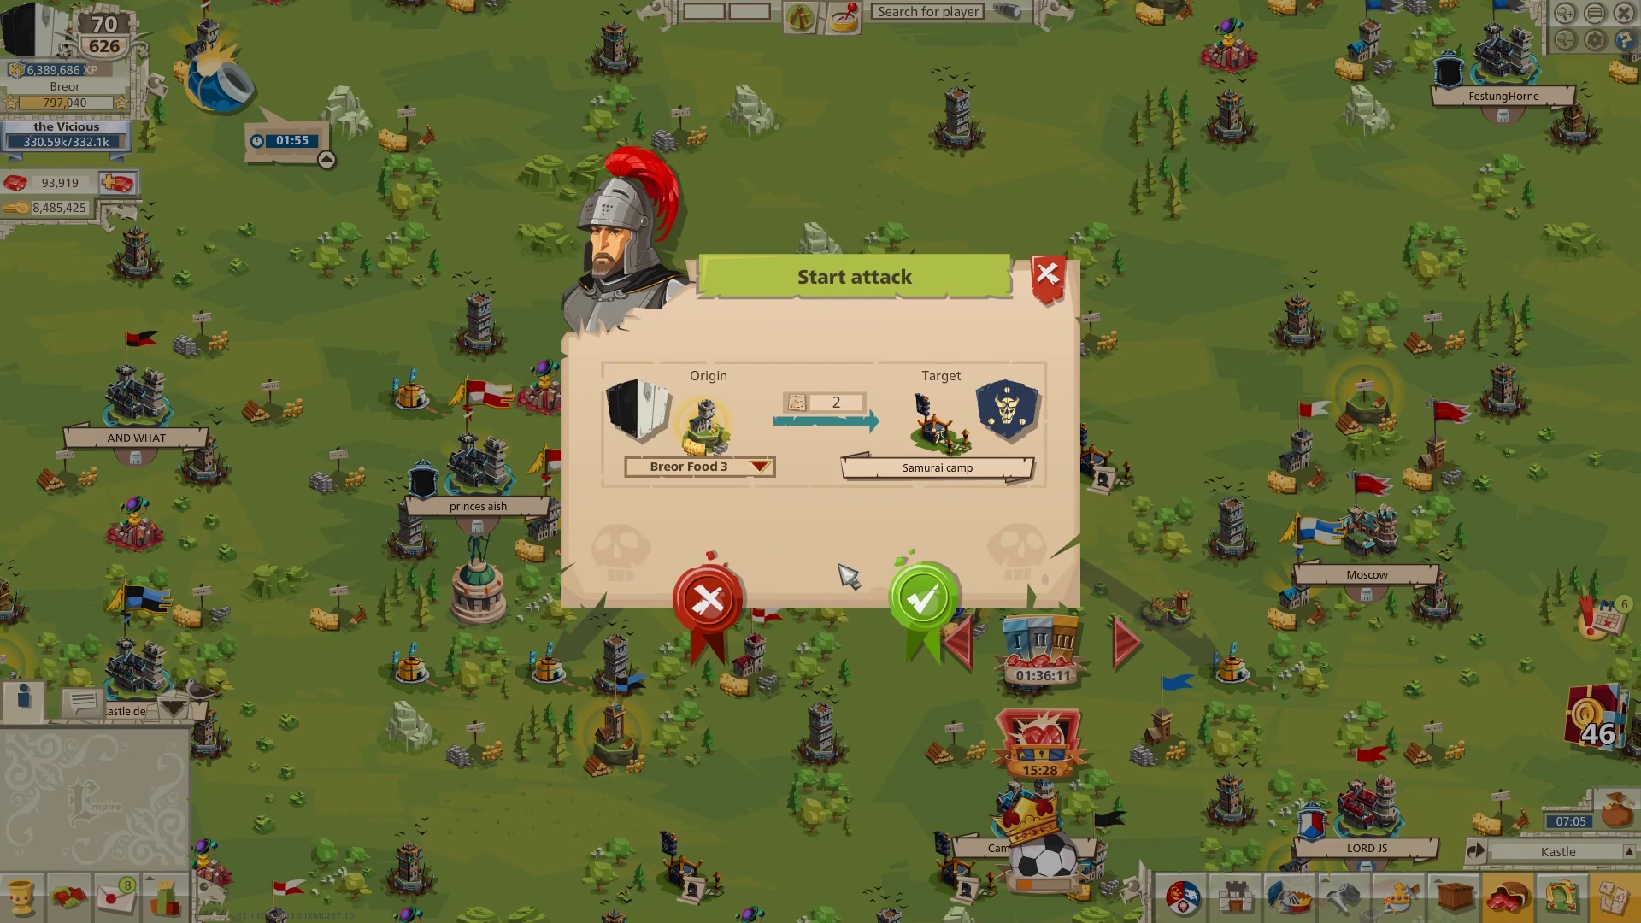
left_click(923, 598)
Apply the 2: The Mercenary preset and fill the front with 260 units and the right flank with 87
left_click(494, 767)
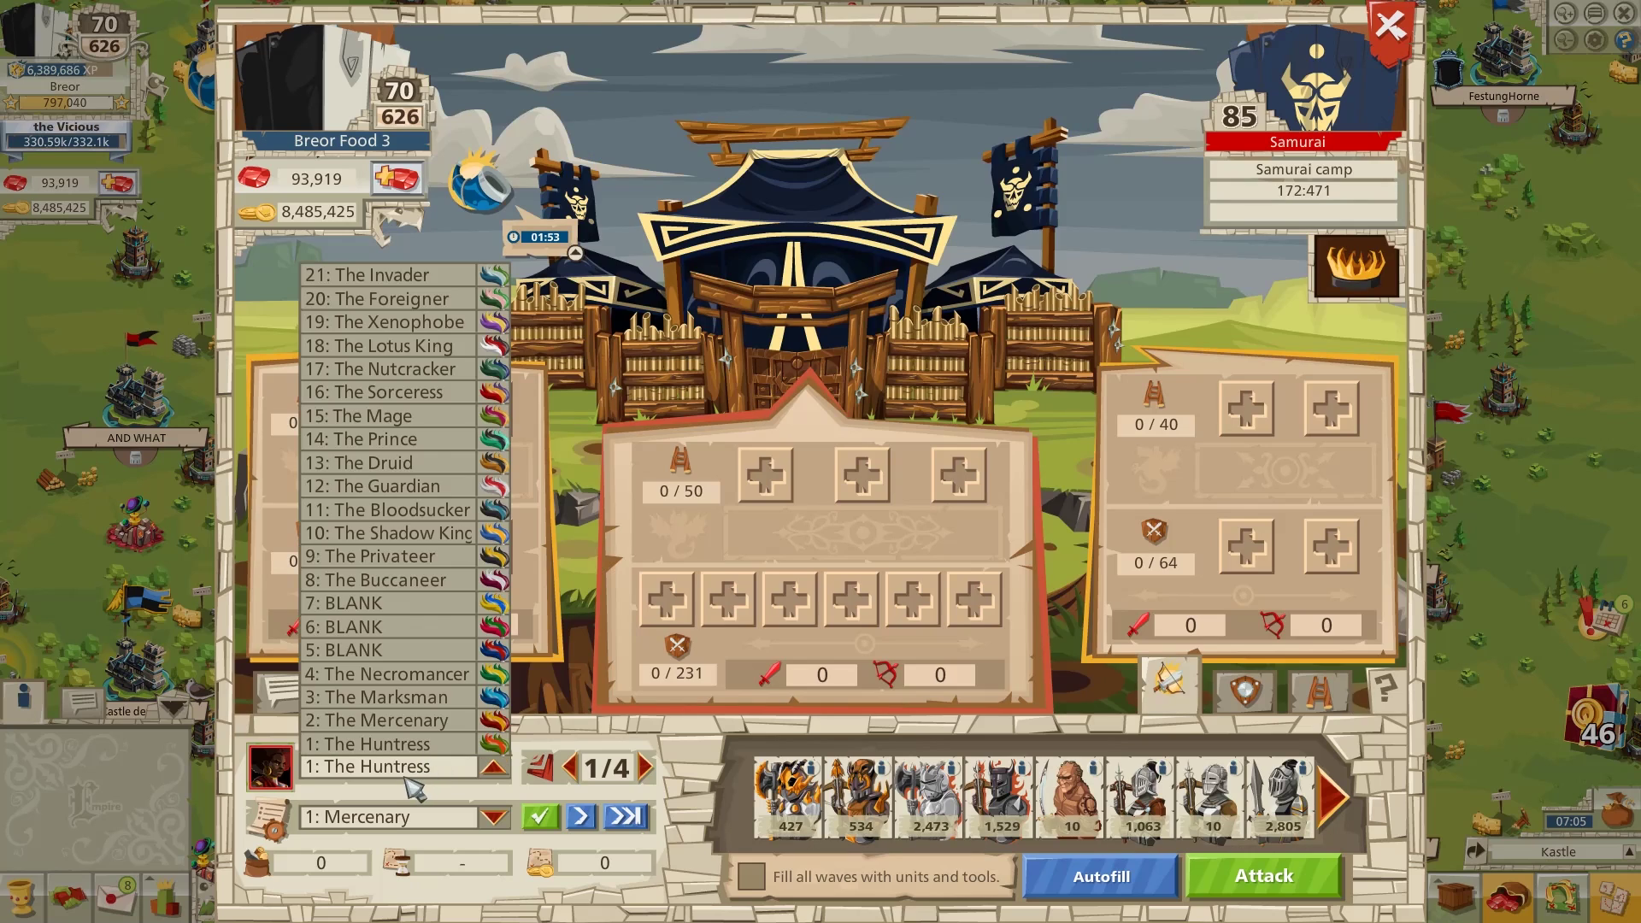
left_click(411, 725)
left_click(727, 607)
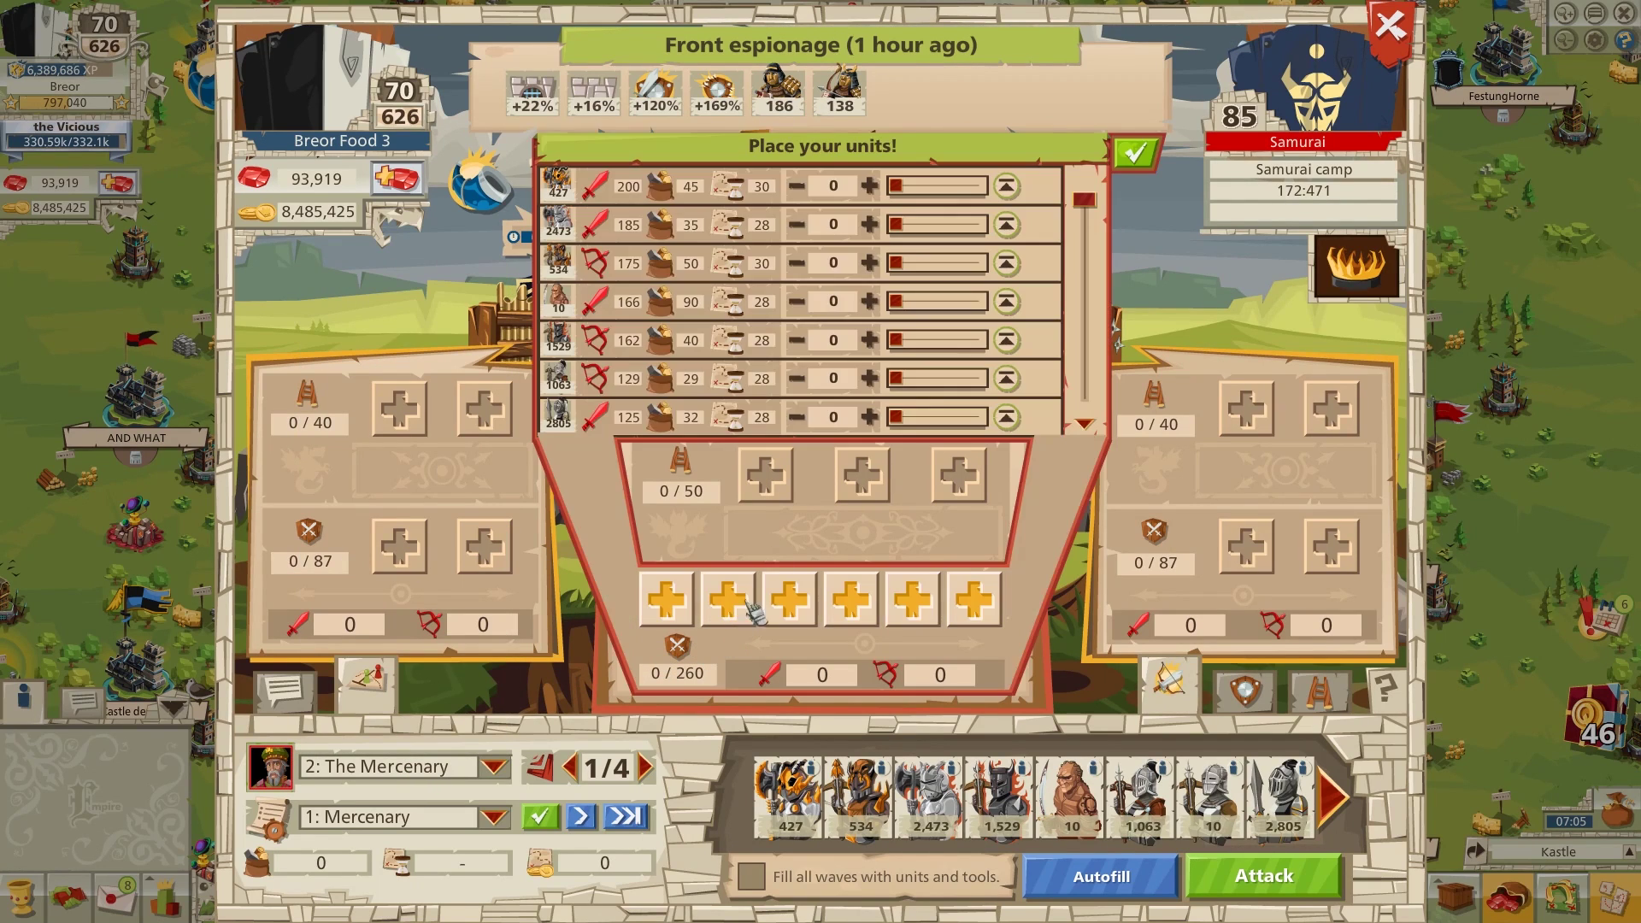
left_click(1009, 379)
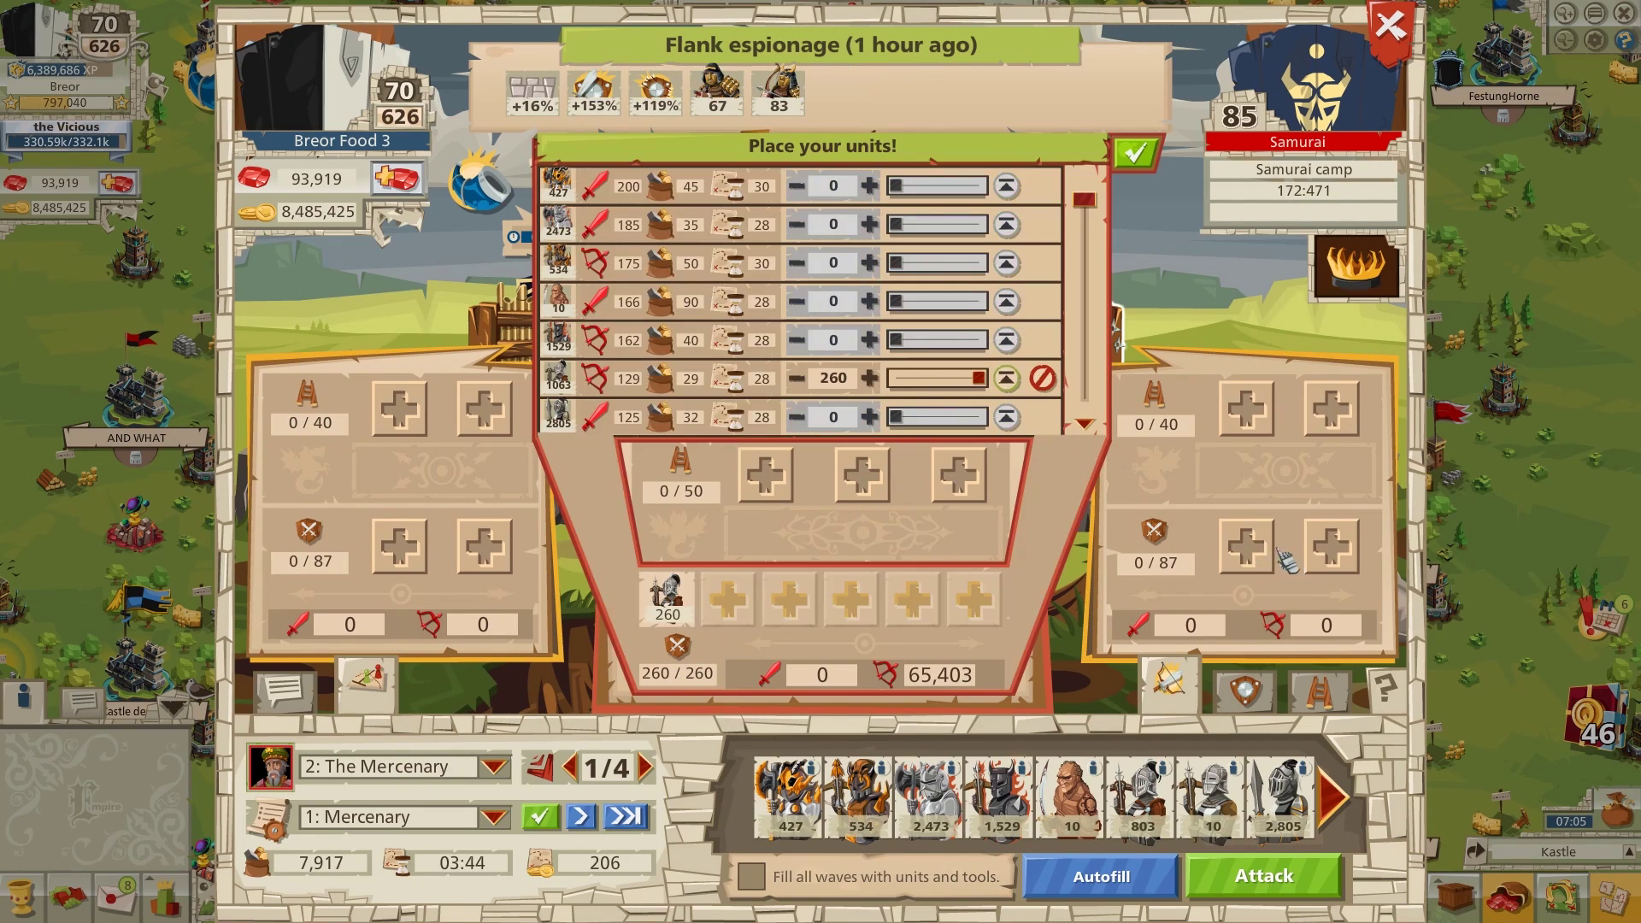
left_click(1288, 556)
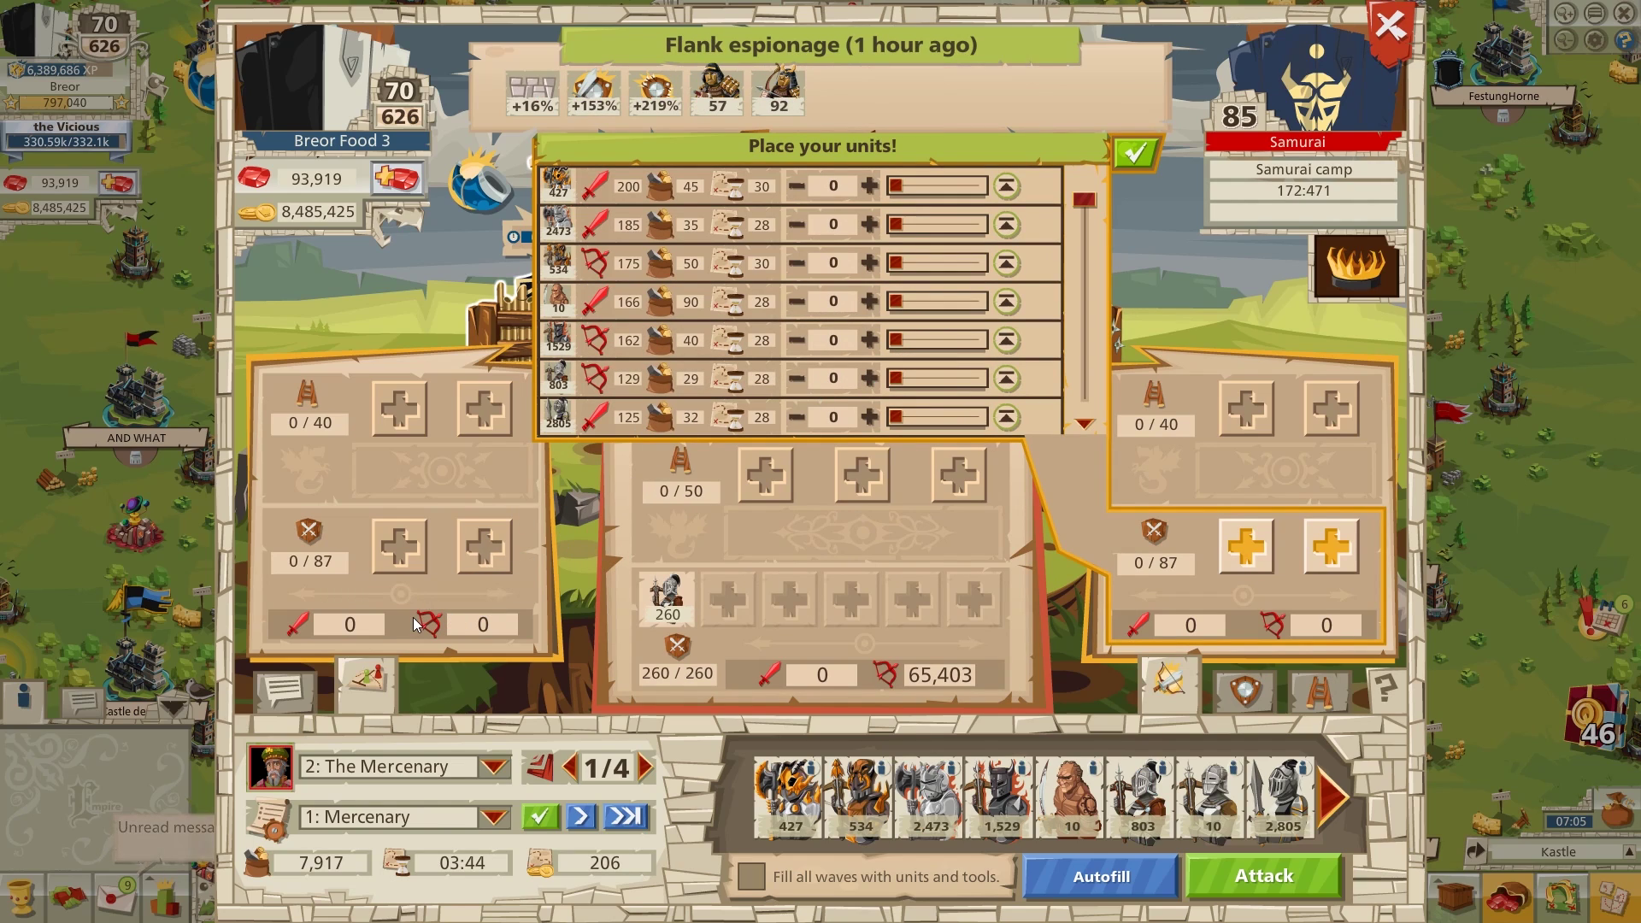
scroll(829, 382, "down", 2)
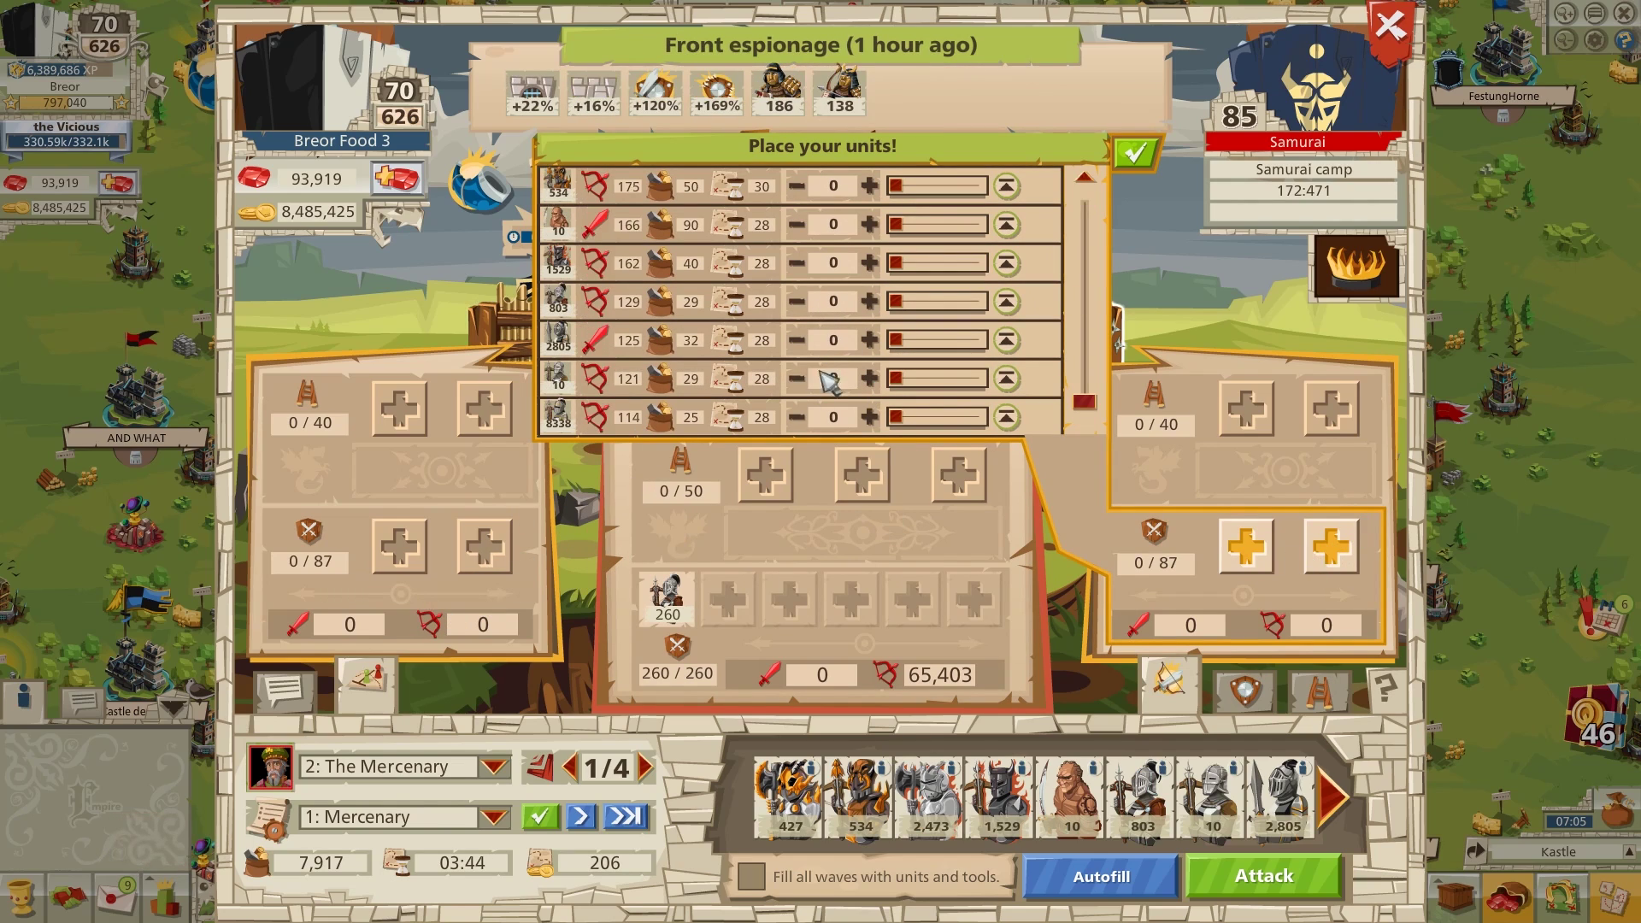
left_click(1007, 417)
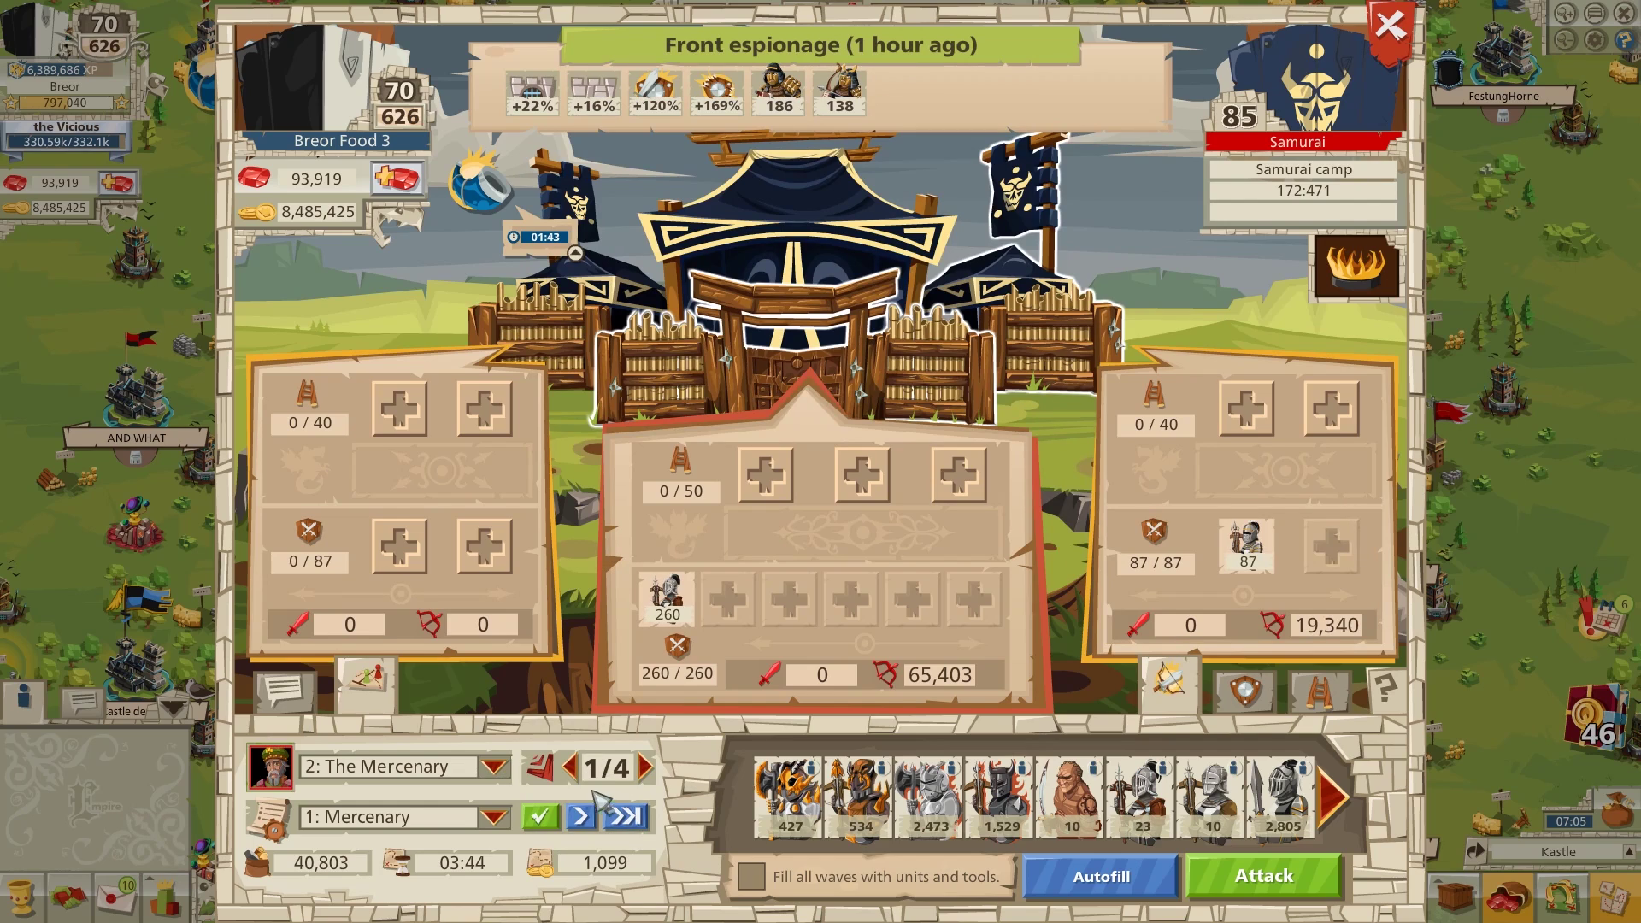
Replace wave 4's 260 ranged front units with 260 melee units, then return to wave 1
left_click(679, 700)
left_click(1042, 378)
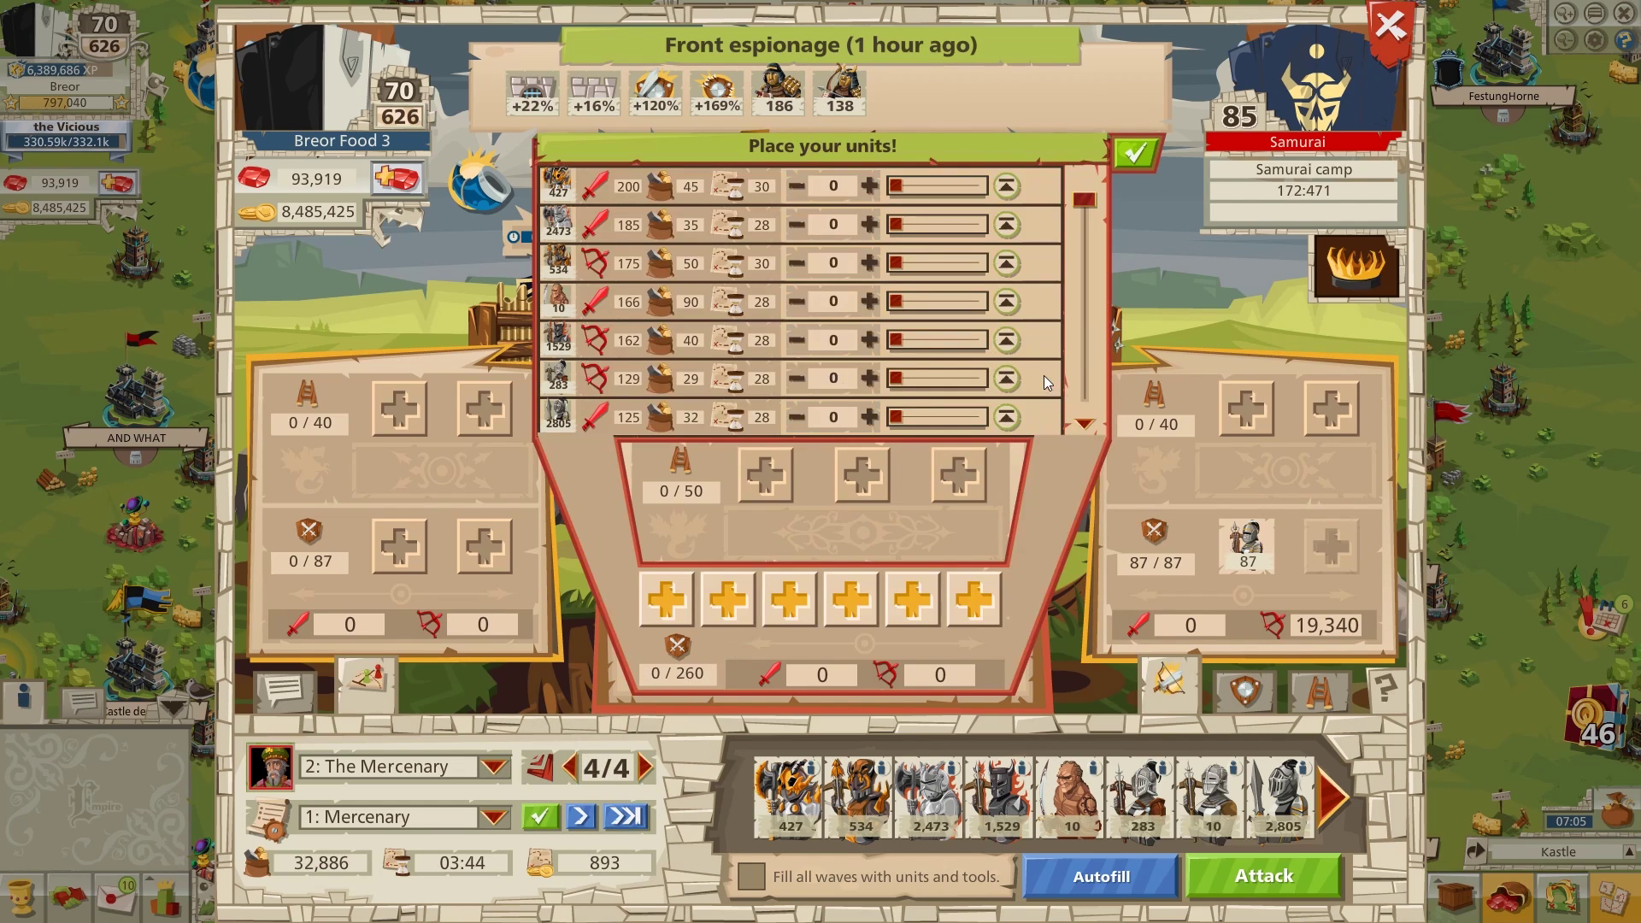
left_click(1010, 418)
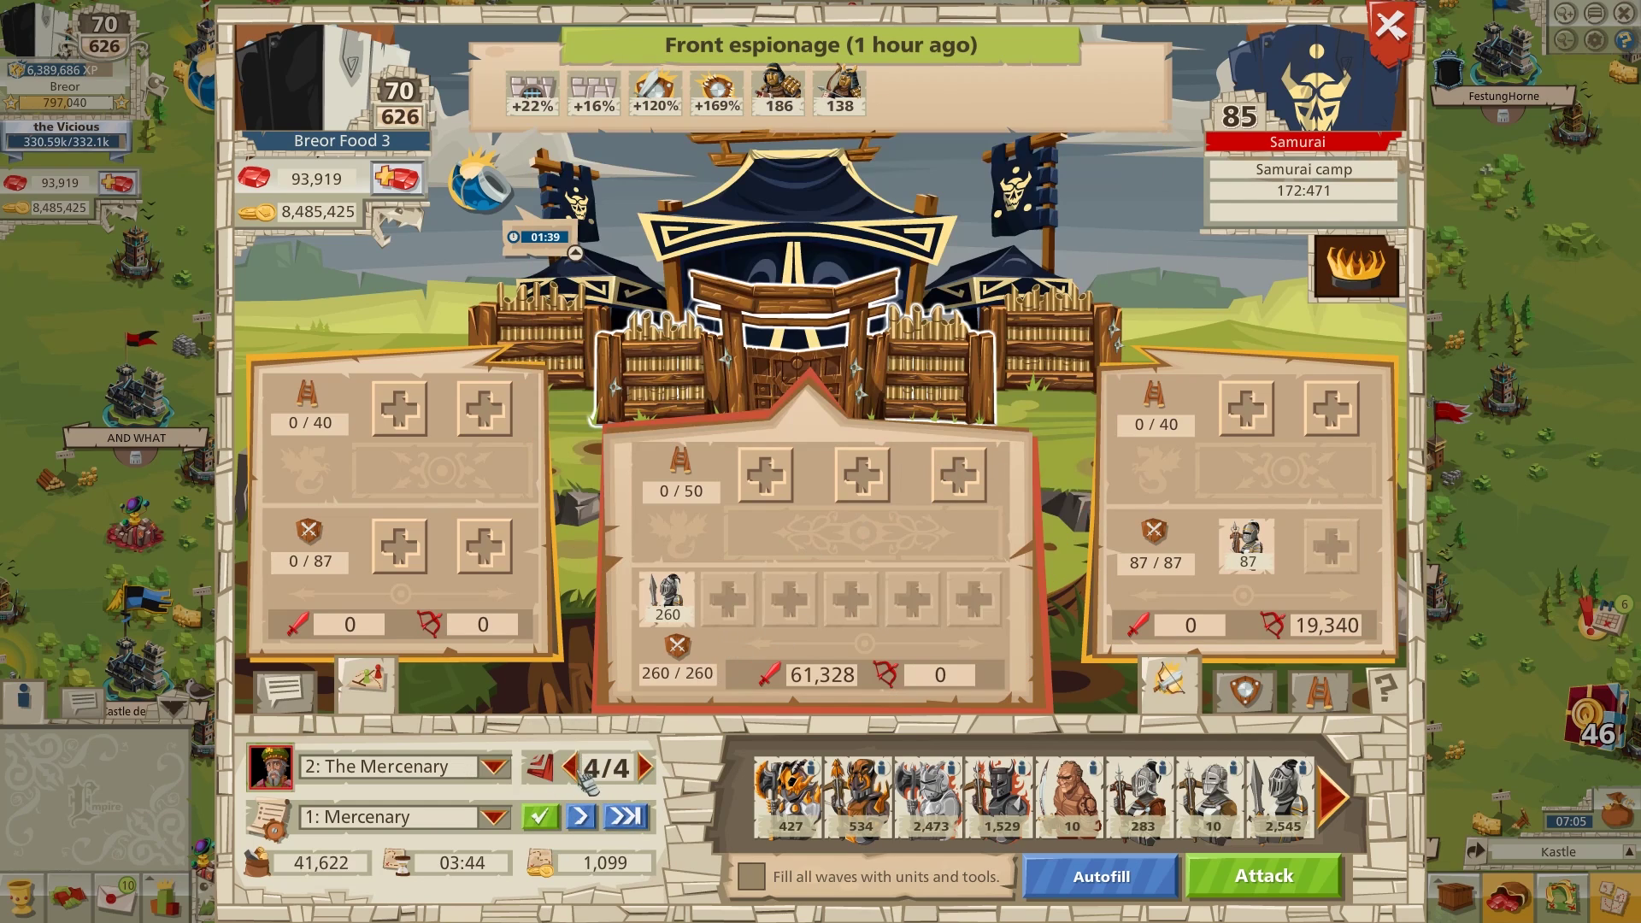
left_click(580, 776)
left_click(579, 776)
left_click(580, 776)
left_click(793, 471)
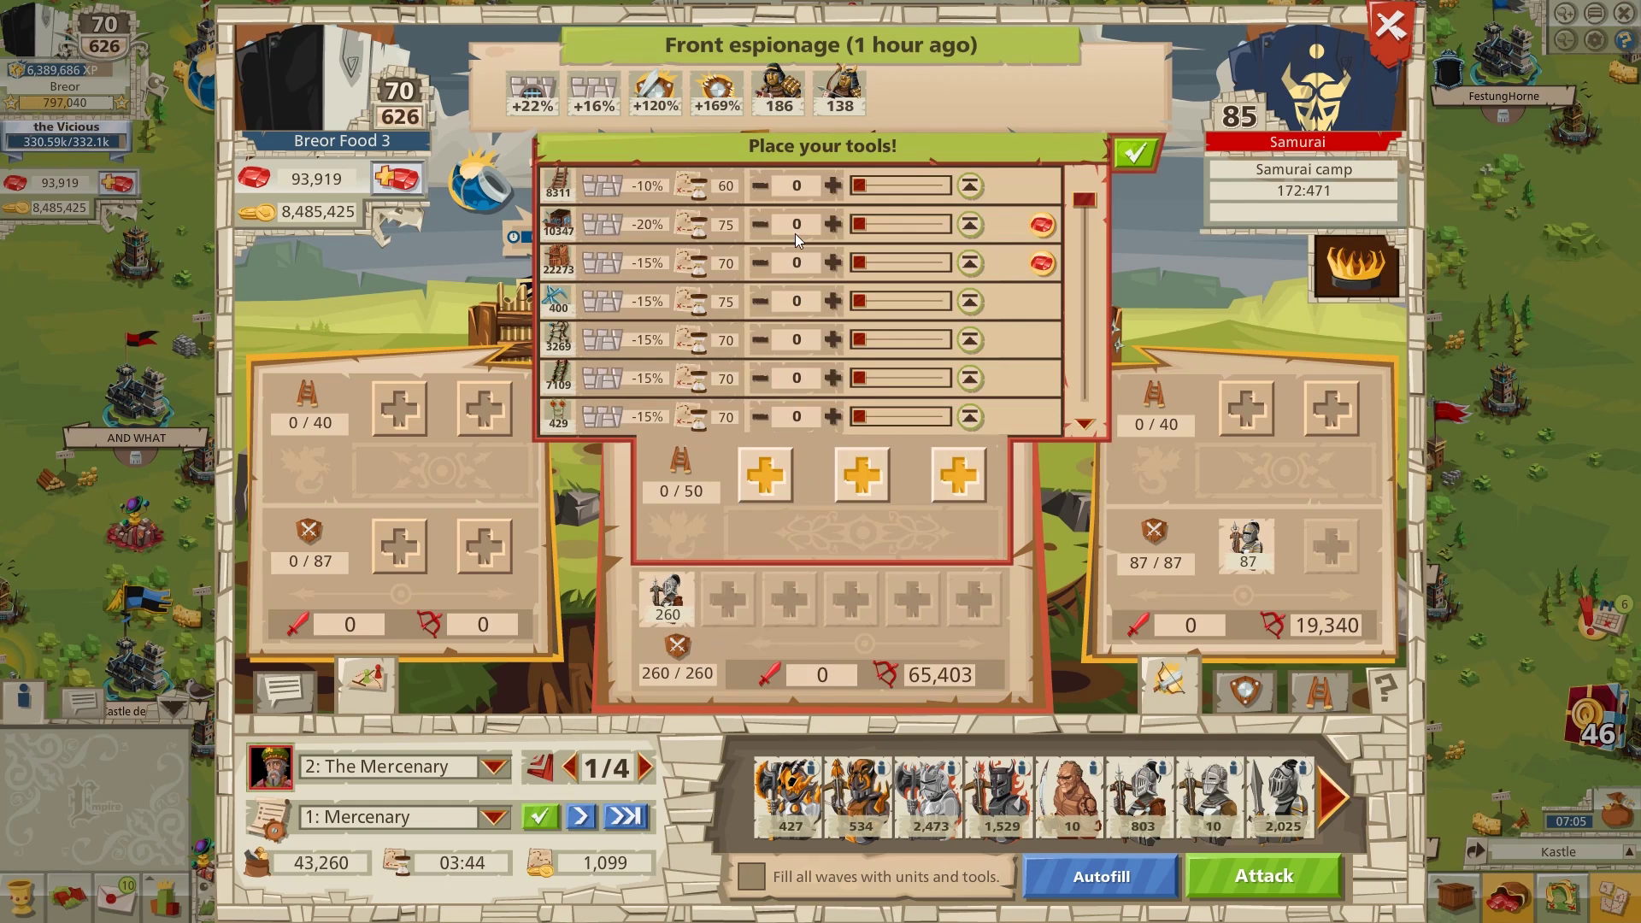
Add ladders, 3 logs and 34 shield tools to the front wall, plus 24 tools and ladders on the right flank
left_click(833, 185)
left_click(833, 186)
scroll(833, 380, "down", 3)
left_click(833, 416)
left_click(833, 416)
left_click(833, 416)
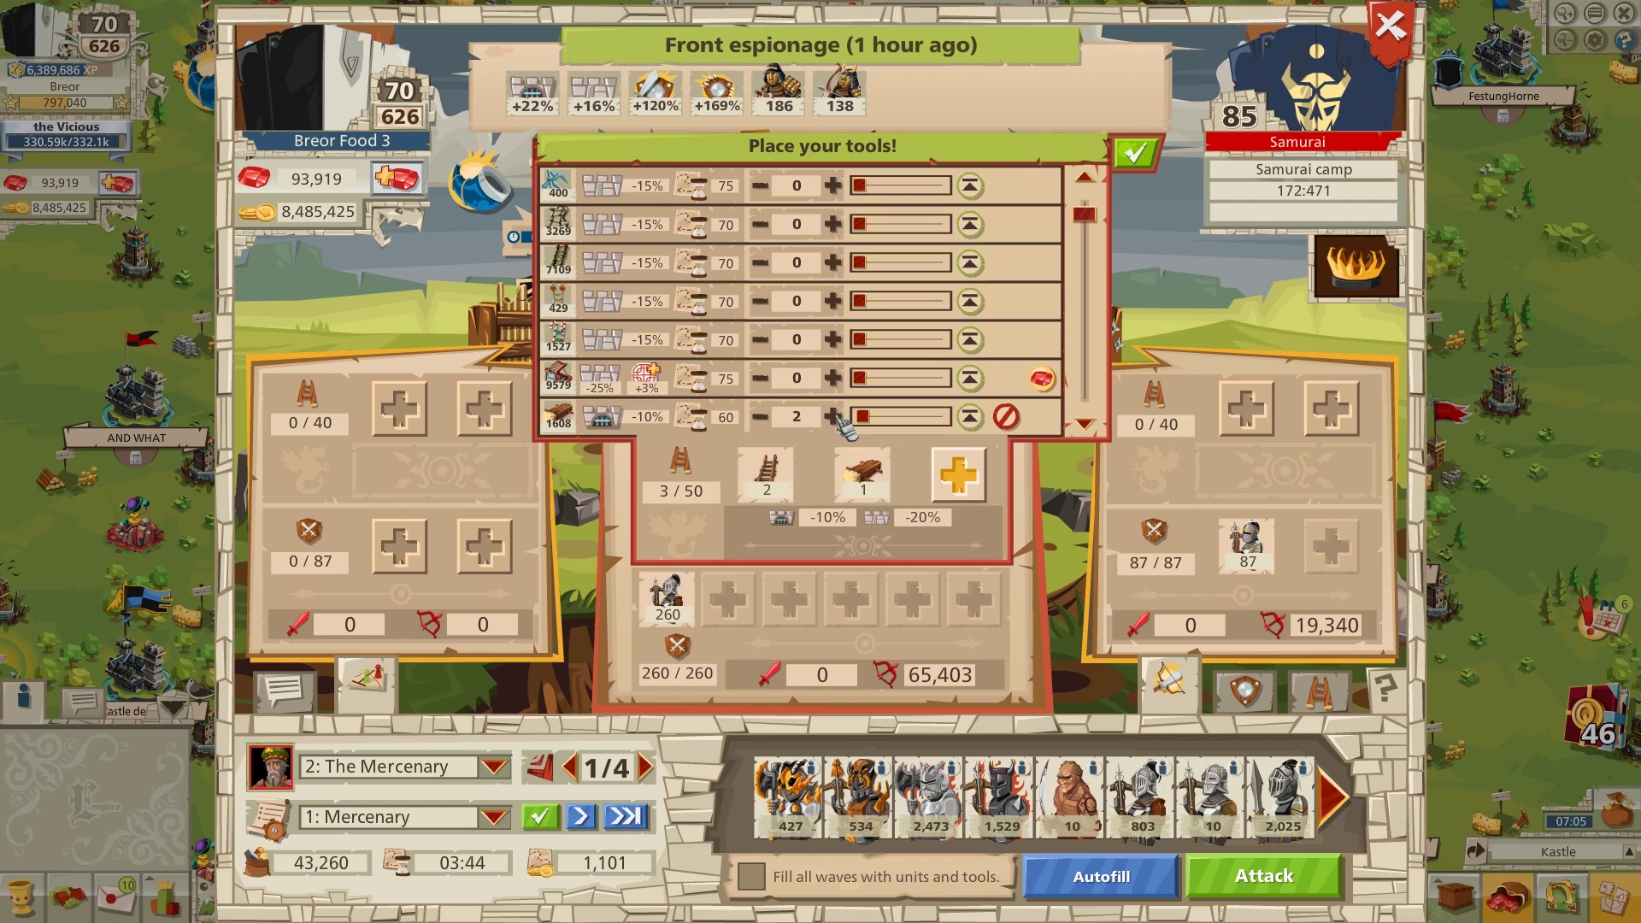
scroll(820, 401, "down", 3)
scroll(783, 413, "down", 3)
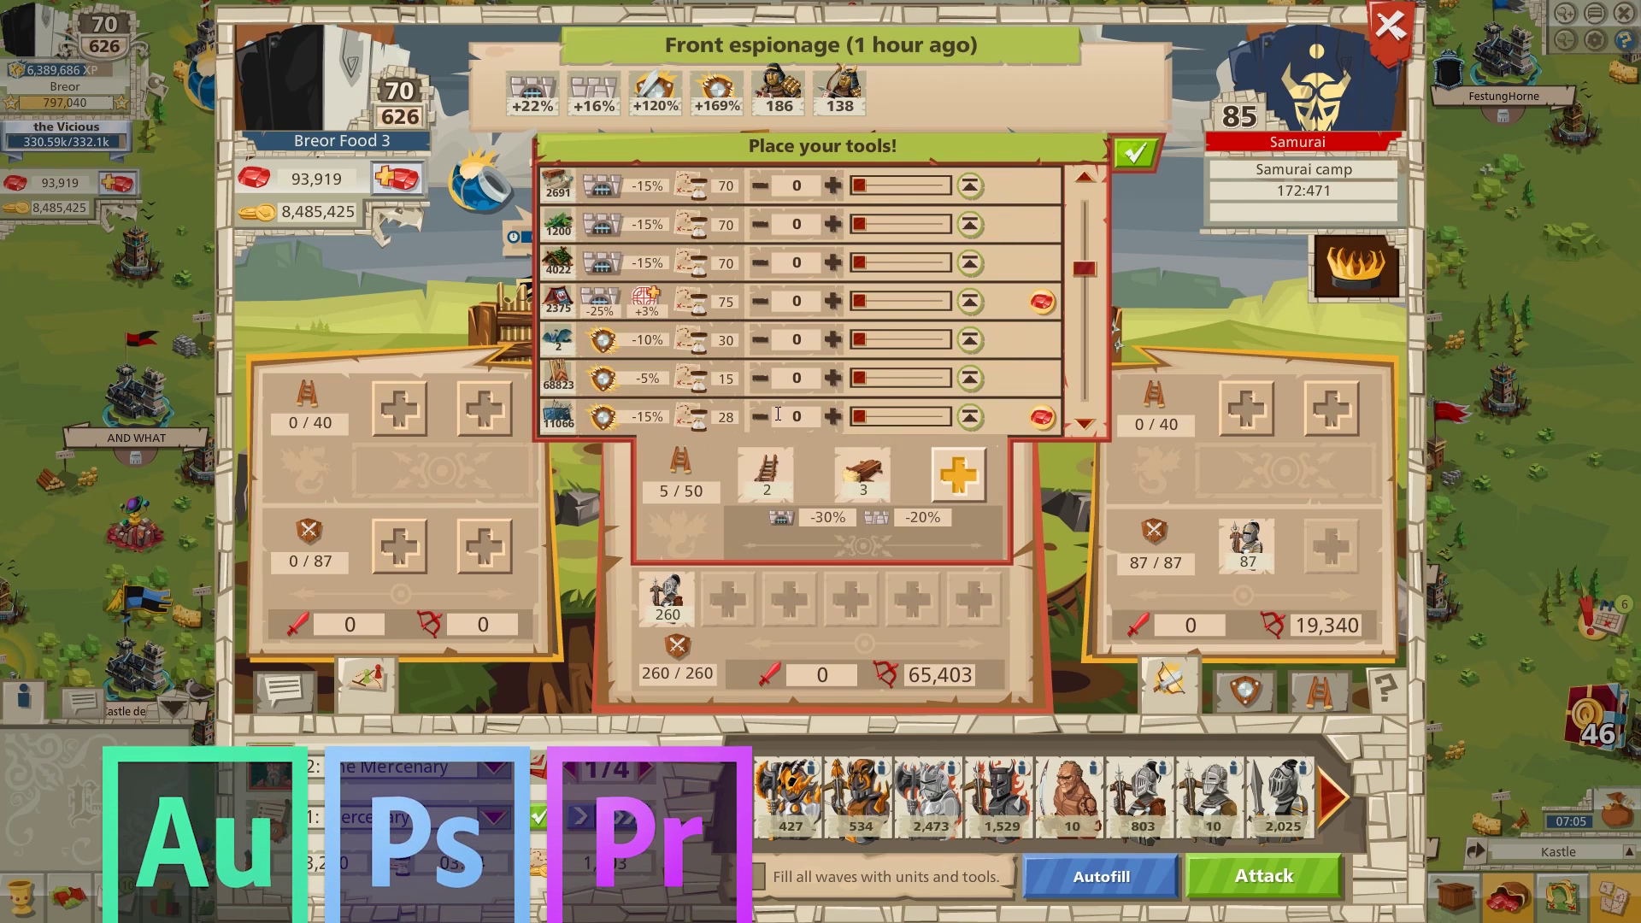
left_click(790, 378)
type("43")
left_click(759, 379)
left_click(760, 378)
left_click(760, 378)
left_click(760, 379)
left_click(760, 379)
left_click(760, 379)
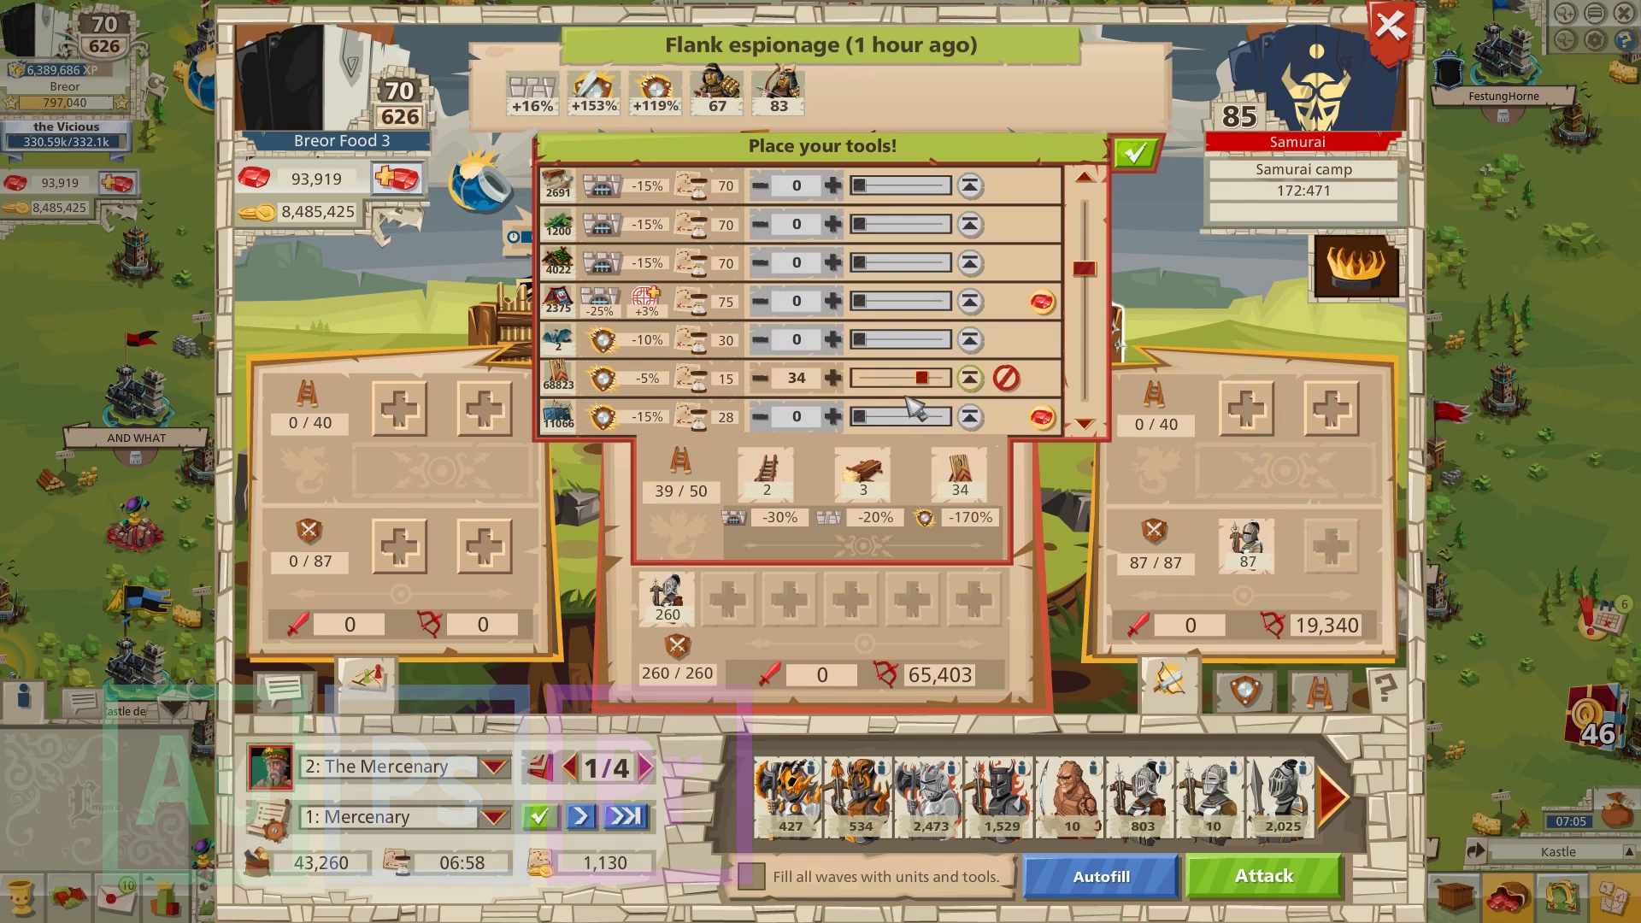
left_click_drag(922, 378, 911, 384)
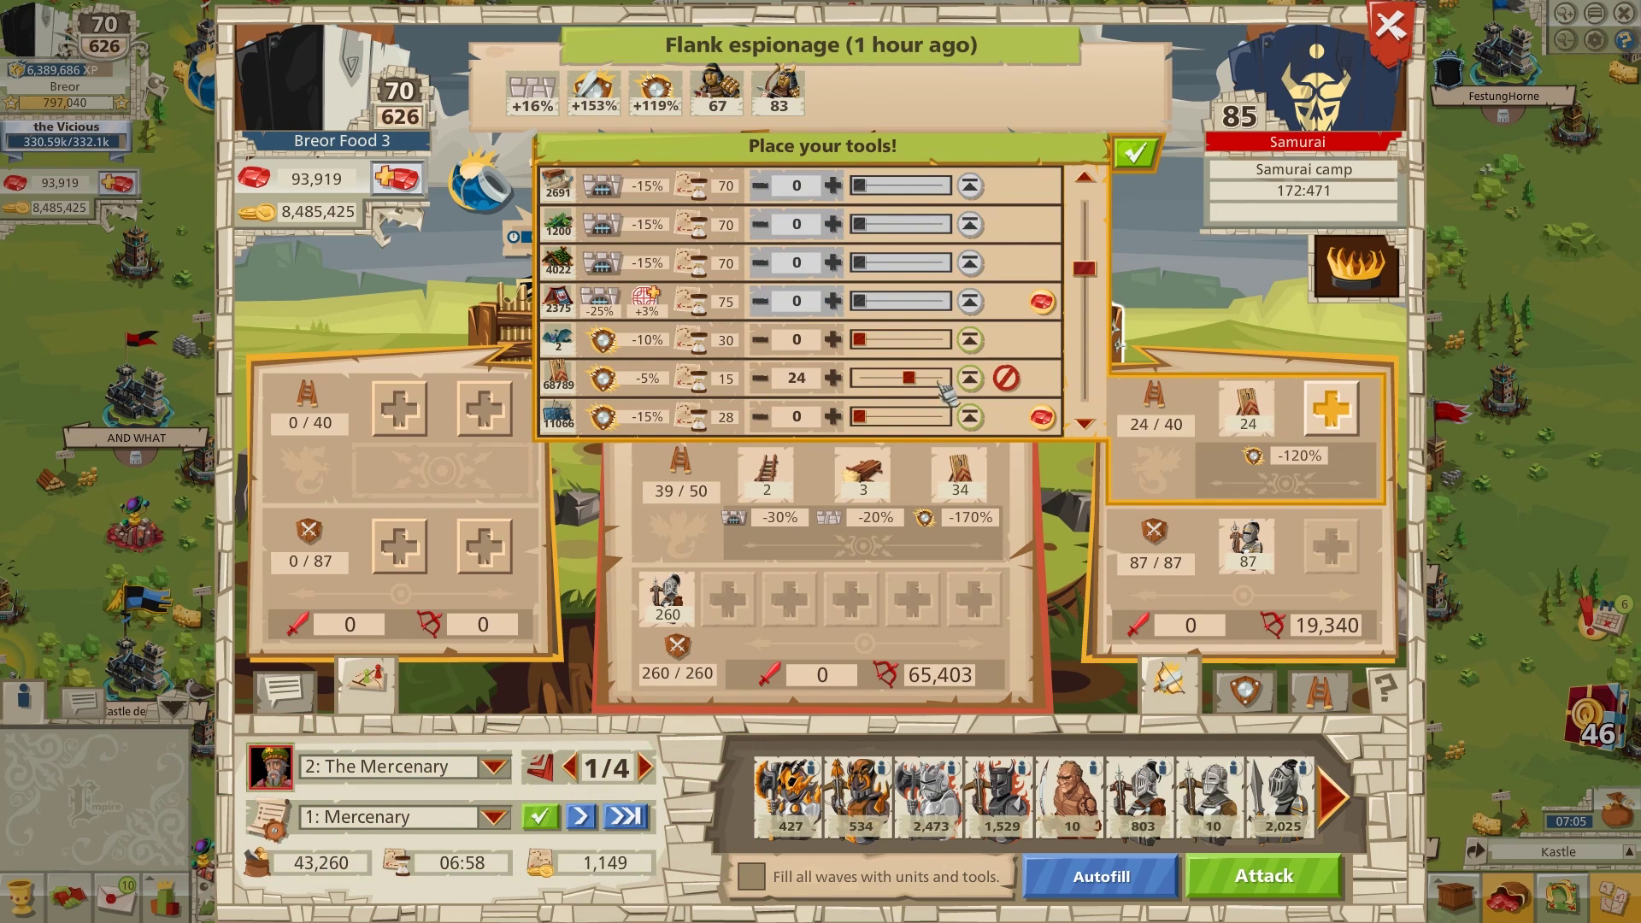
left_click_drag(1092, 251, 1089, 194)
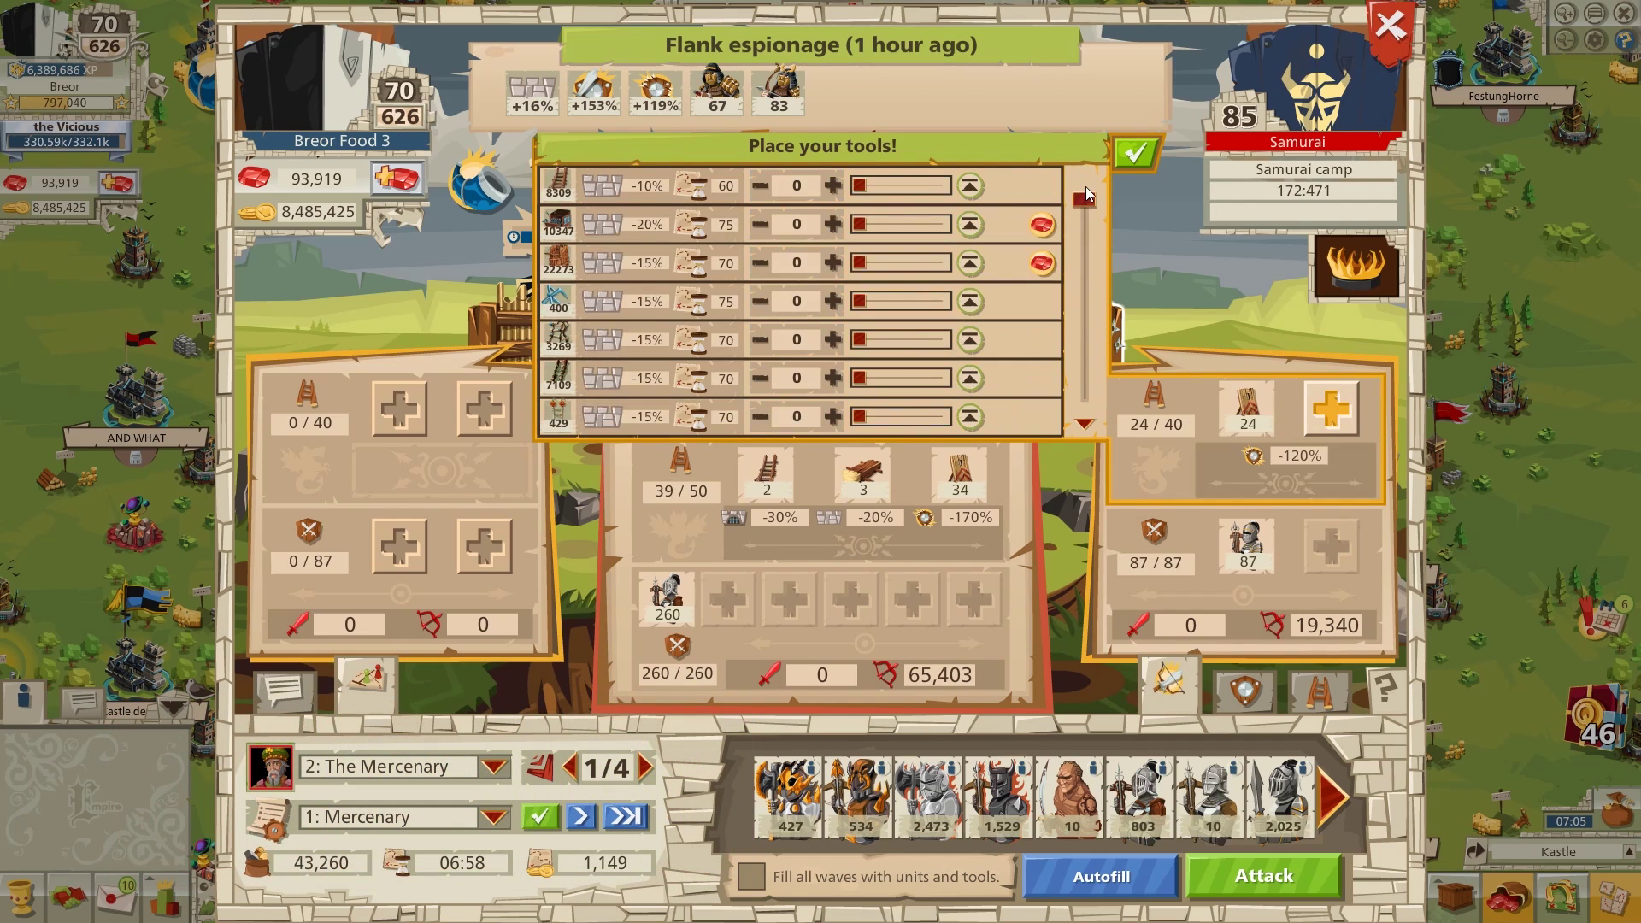
left_click(834, 185)
left_click(833, 185)
Send the attack using the first horse with looting focused on Food
left_click(1265, 876)
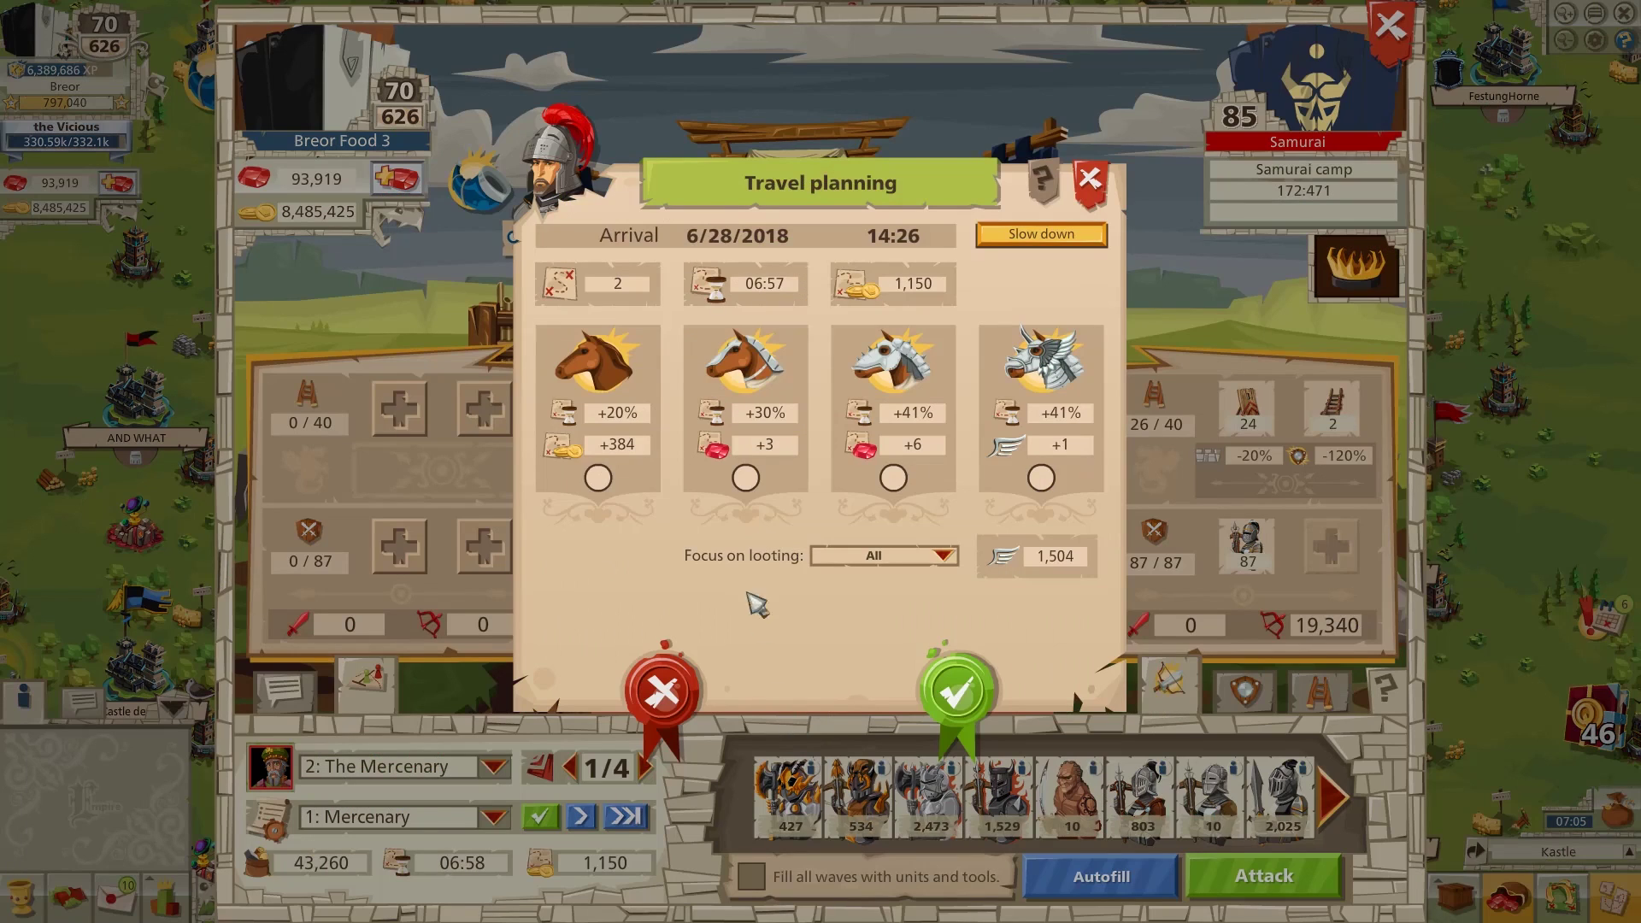
left_click(598, 478)
left_click(889, 557)
left_click(889, 655)
left_click(955, 691)
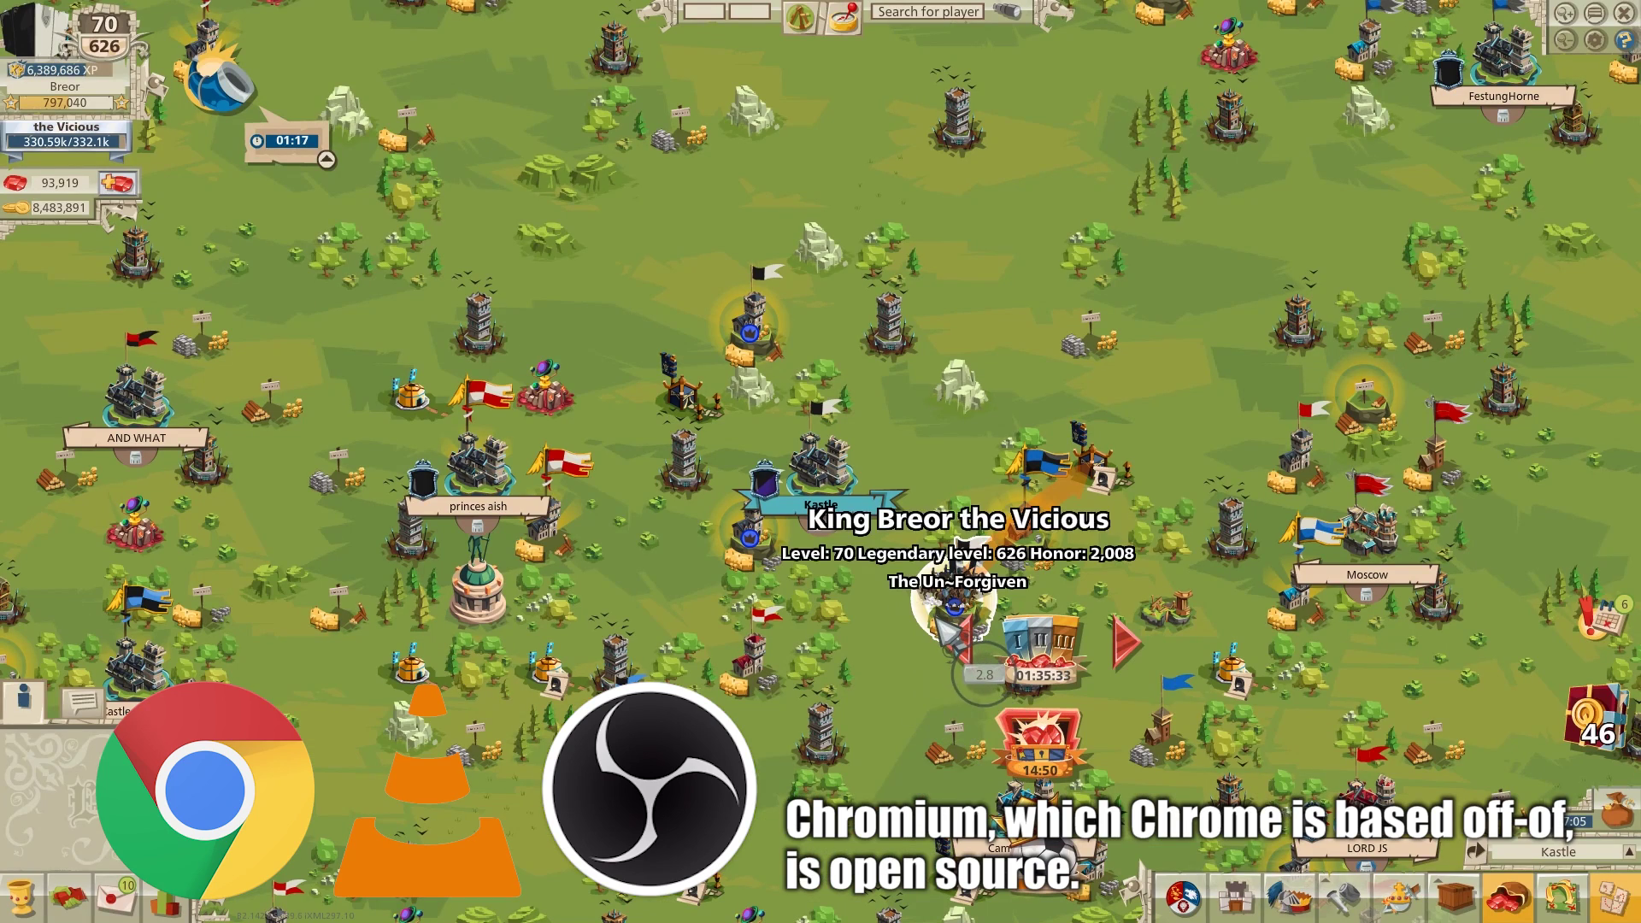
Queue three 80-unit batches of veteran heavy crossbowmen for recruitment
left_click(956, 594)
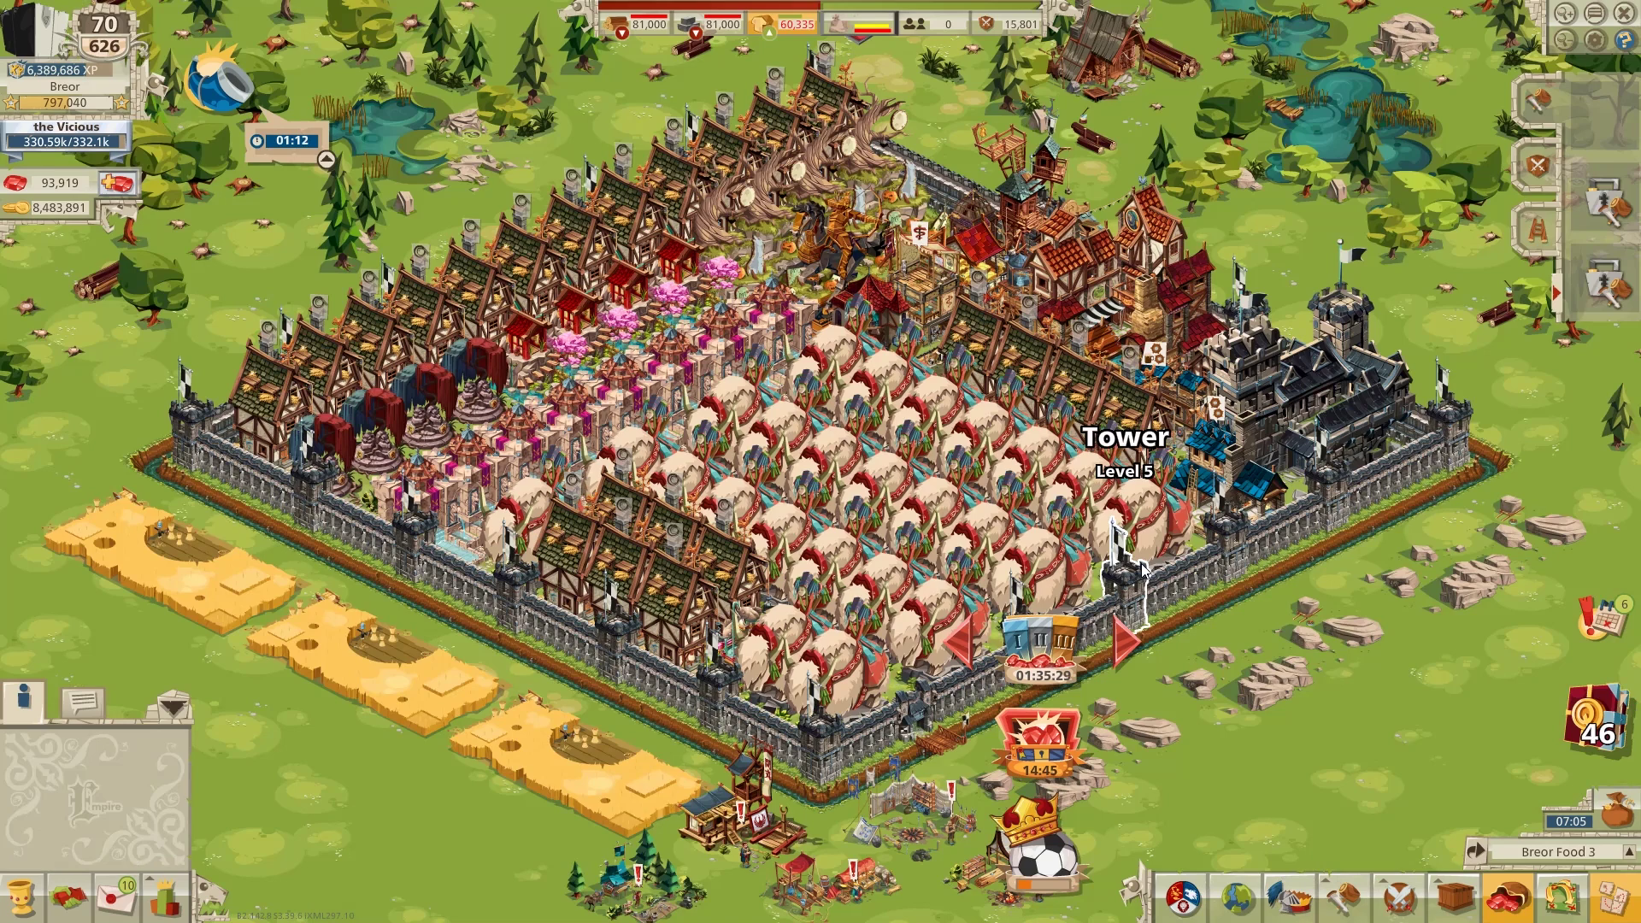
left_click(1542, 171)
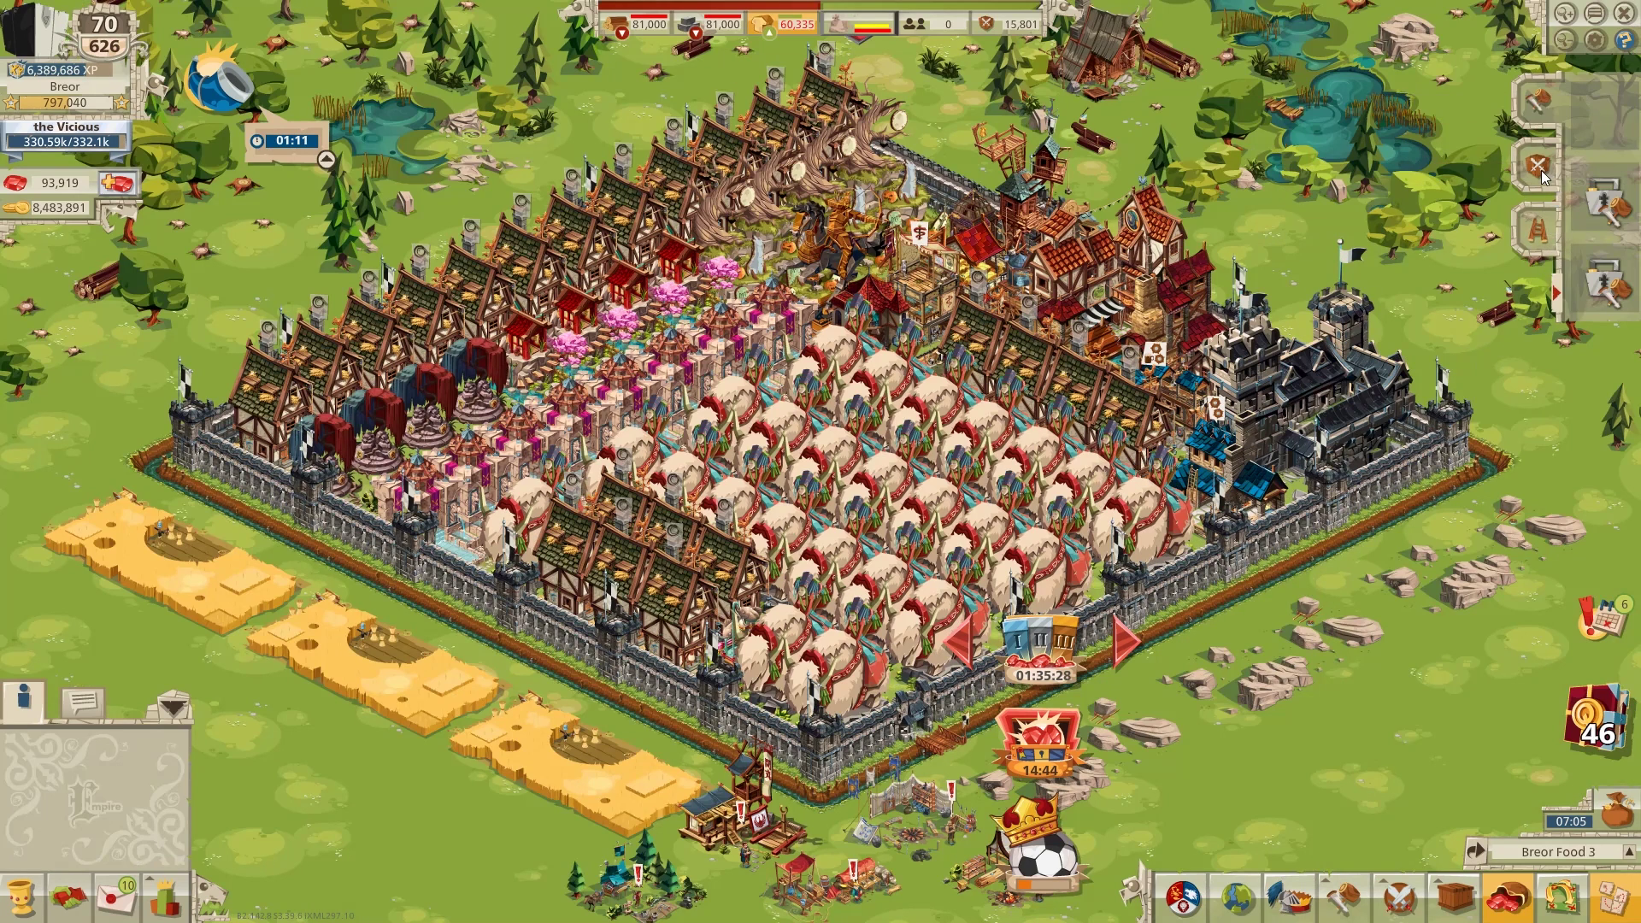
left_click(1082, 500)
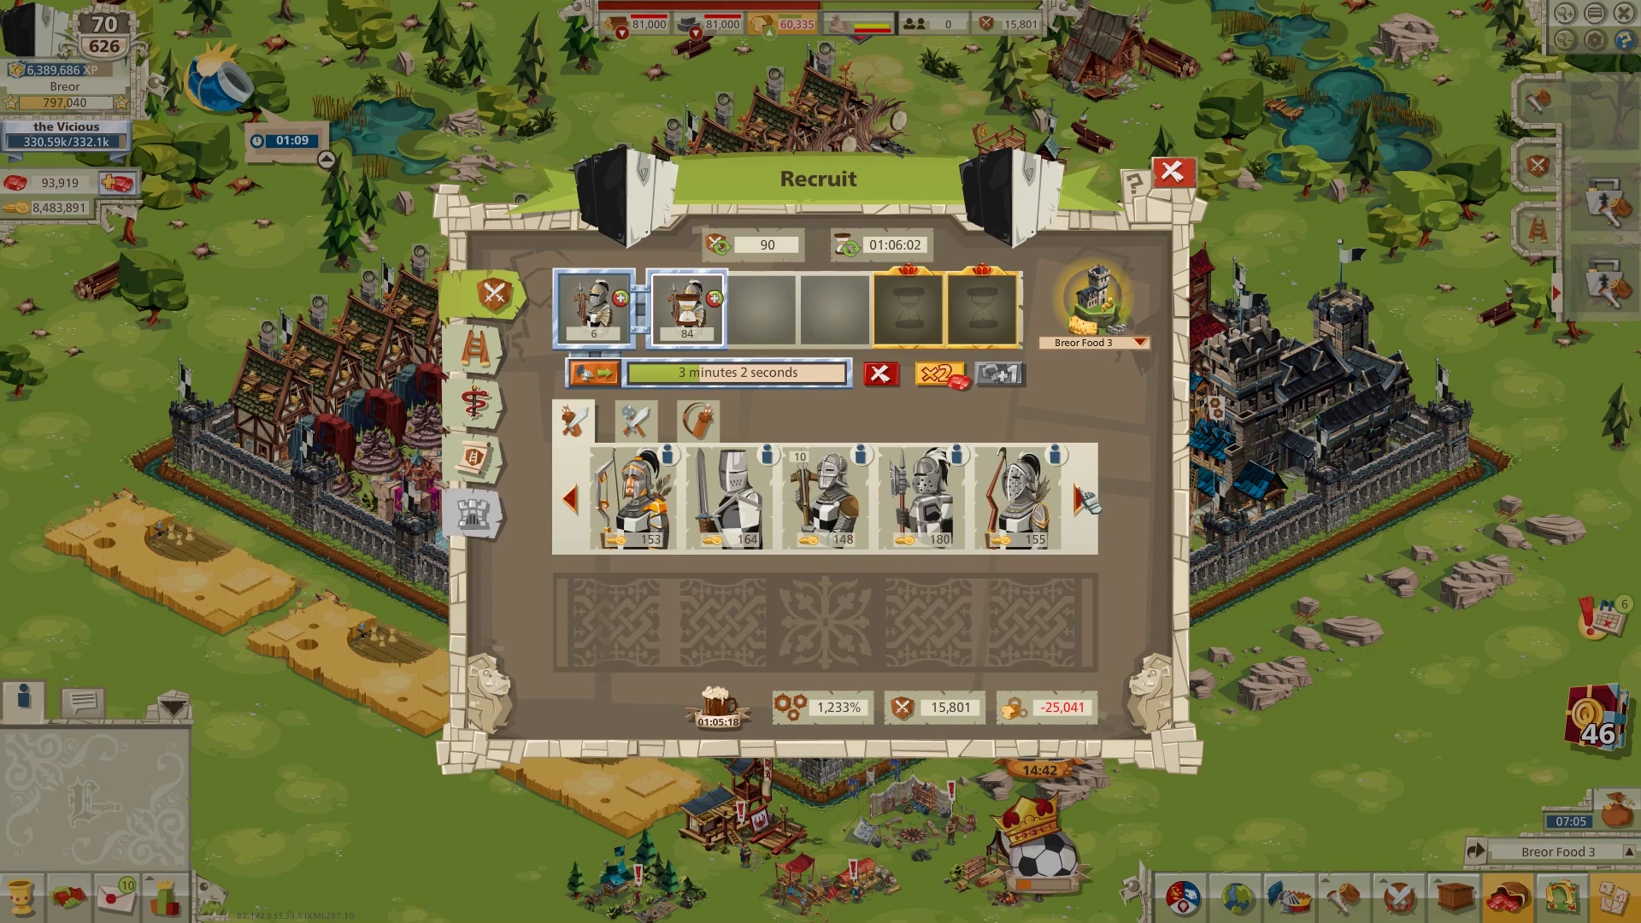
left_click(1082, 499)
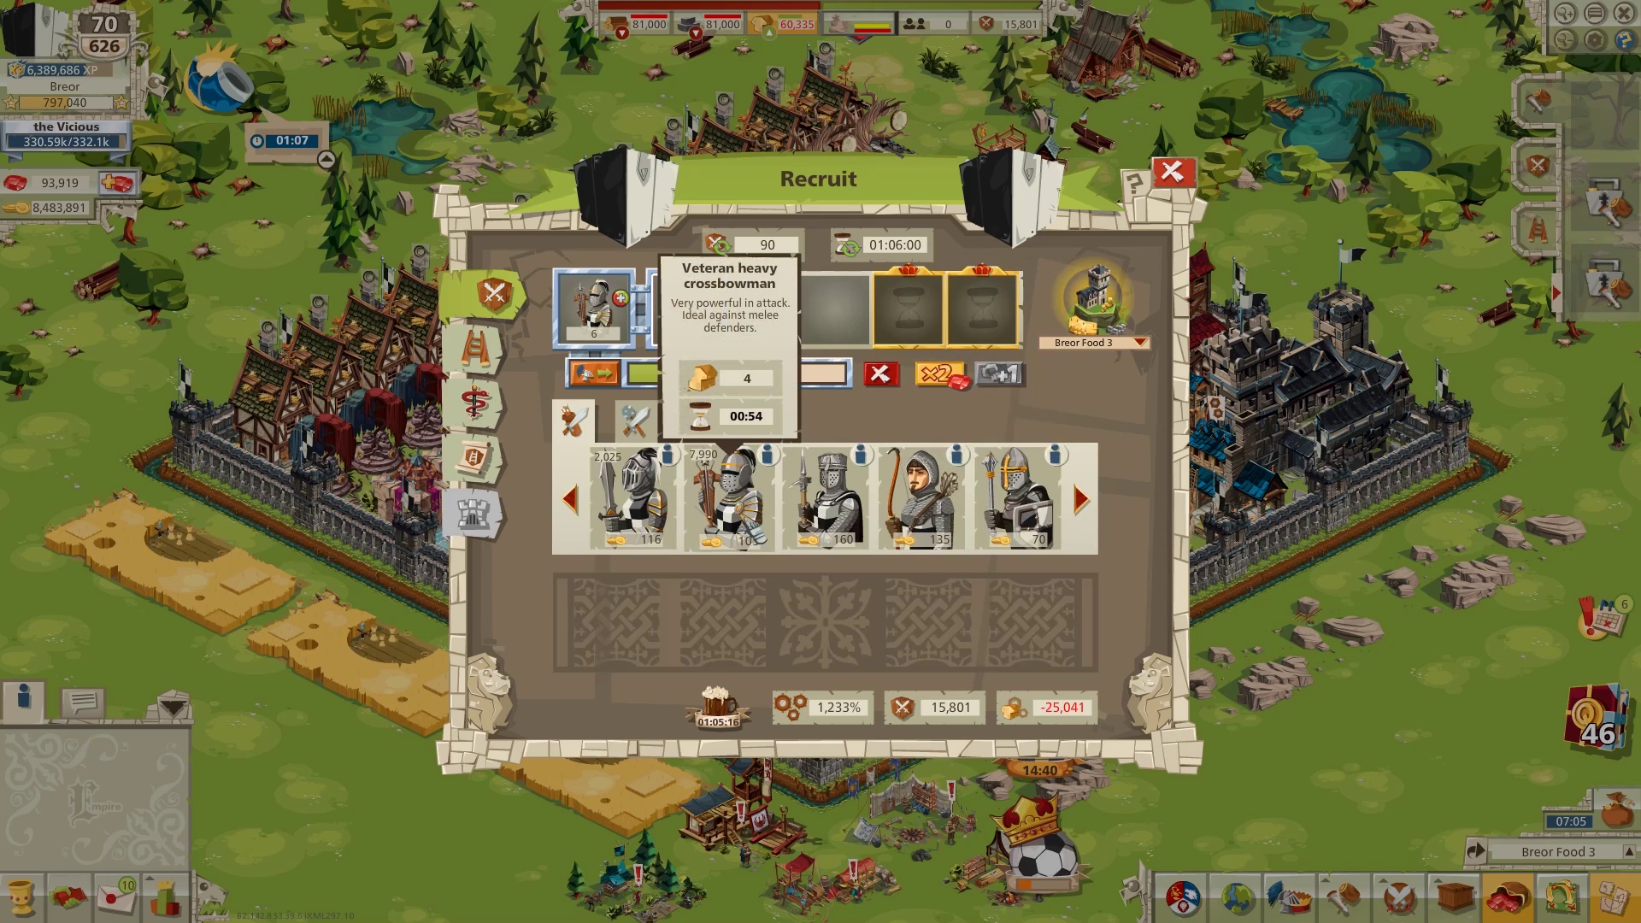
left_click(728, 500)
left_click(970, 654)
left_click(969, 654)
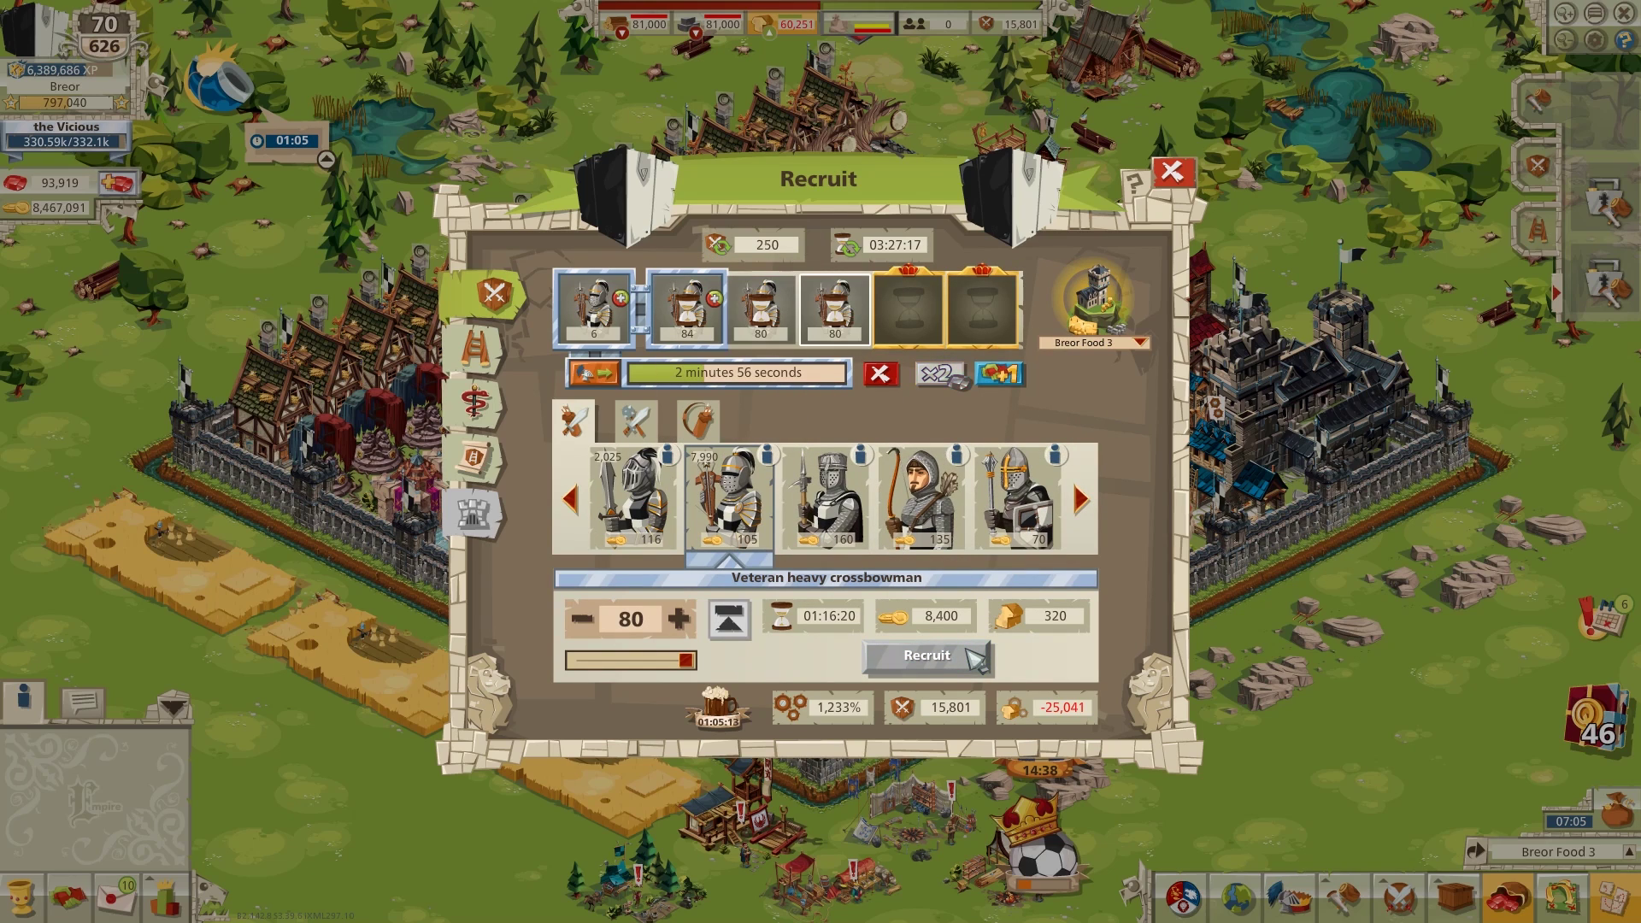
left_click(969, 651)
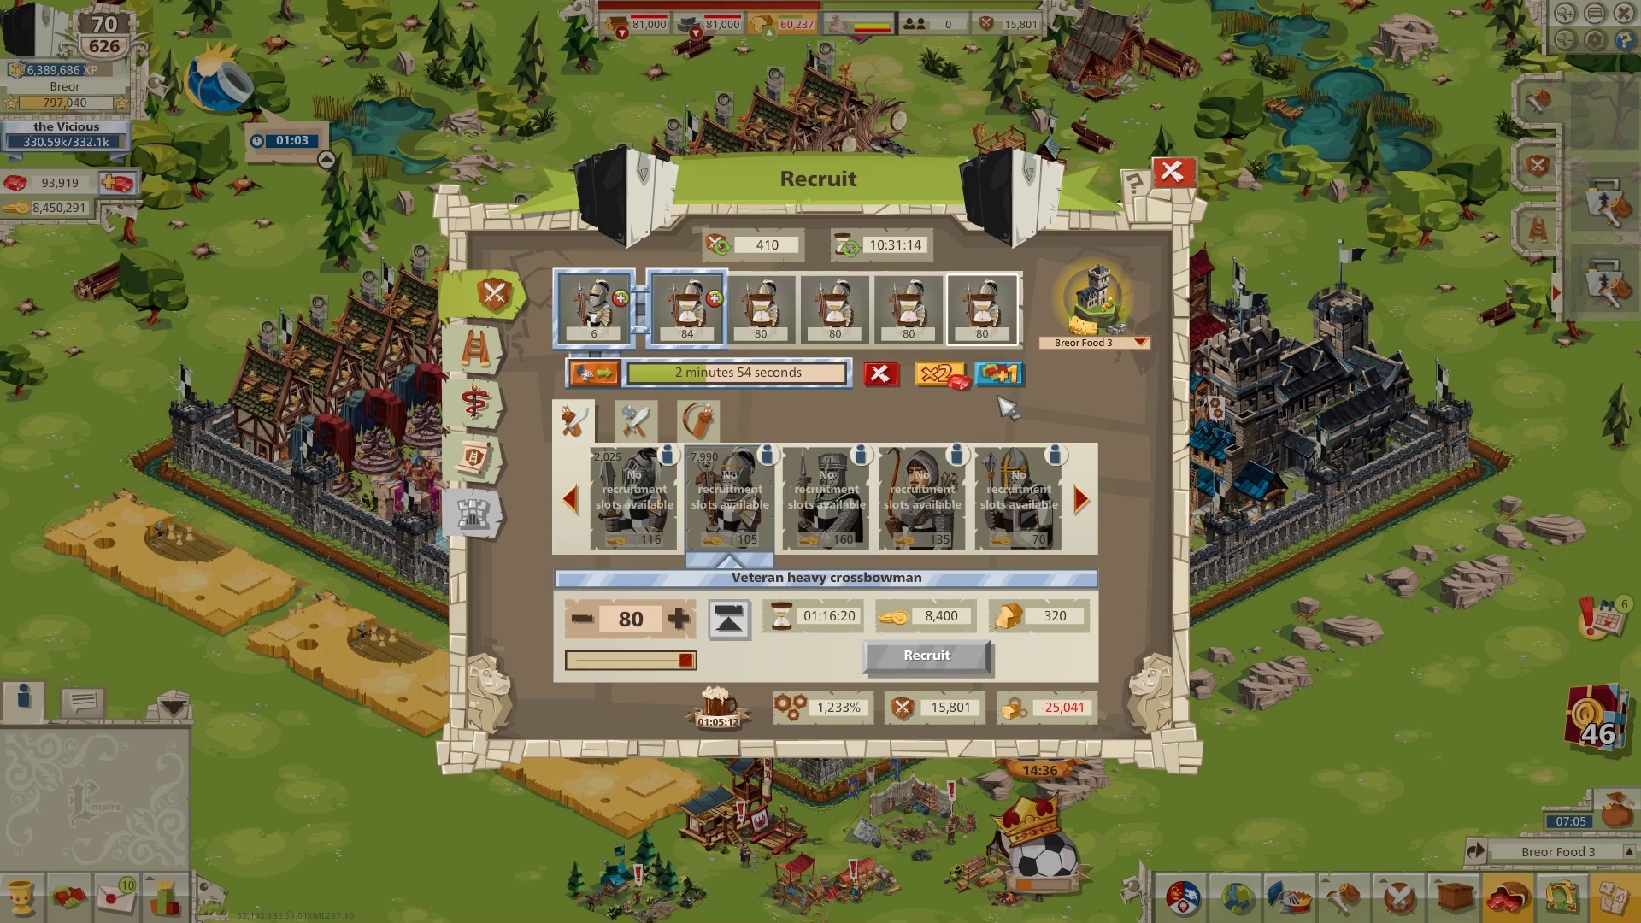
Heal 10 wounded crossbowmen in the military hospital and close the production window
left_click(475, 402)
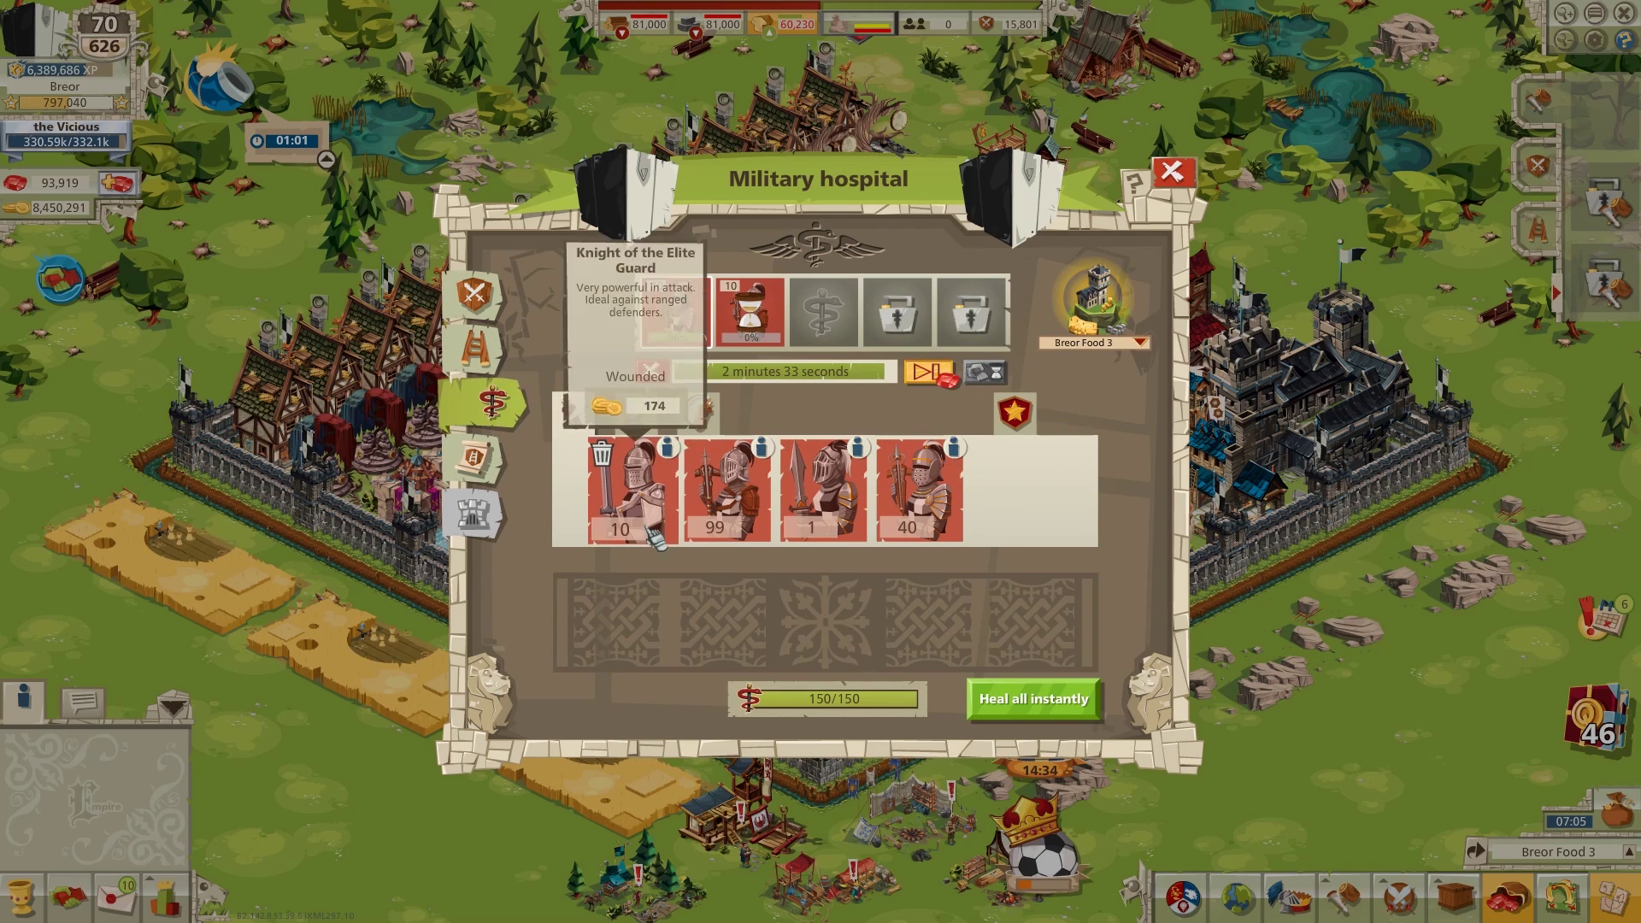
left_click(958, 539)
left_click(930, 588)
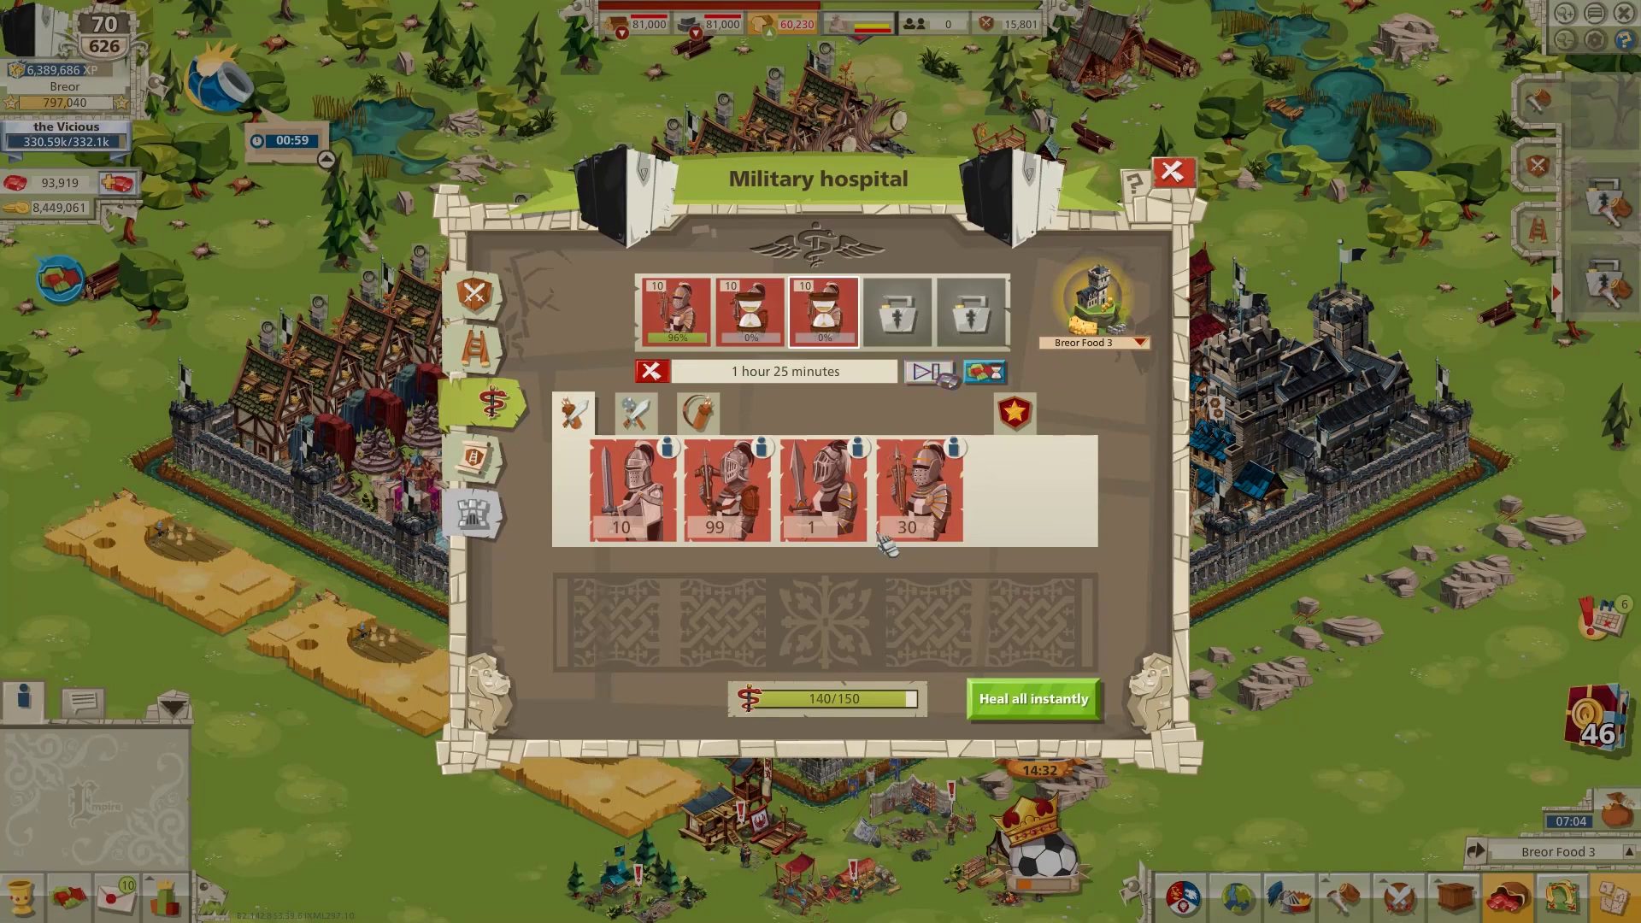
left_click(475, 349)
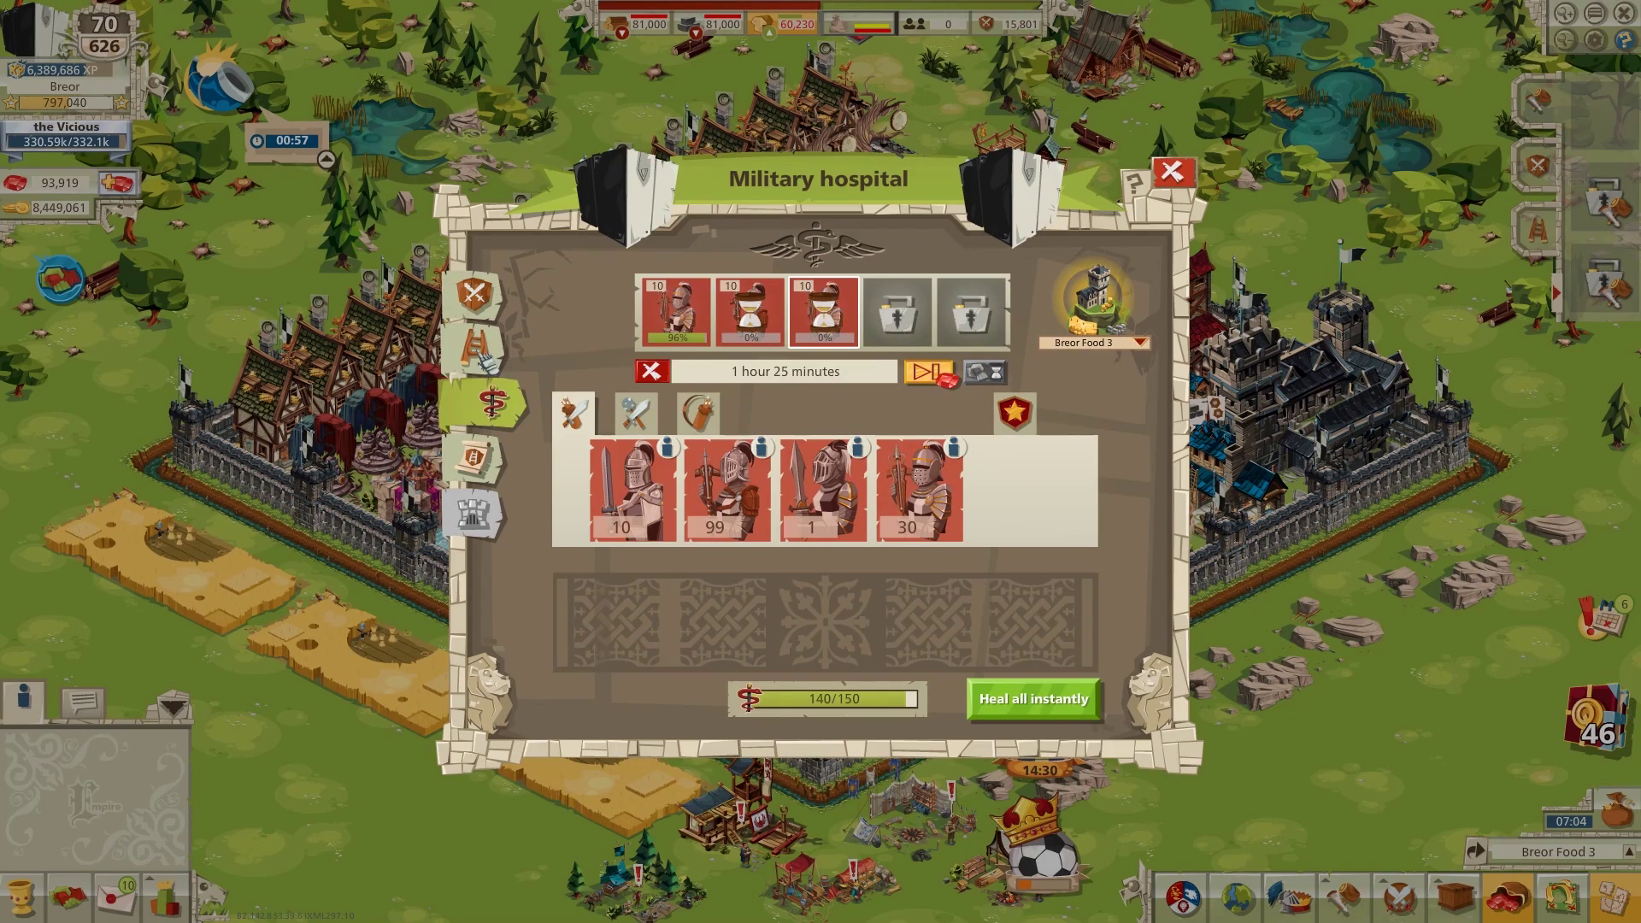
left_click(1172, 182)
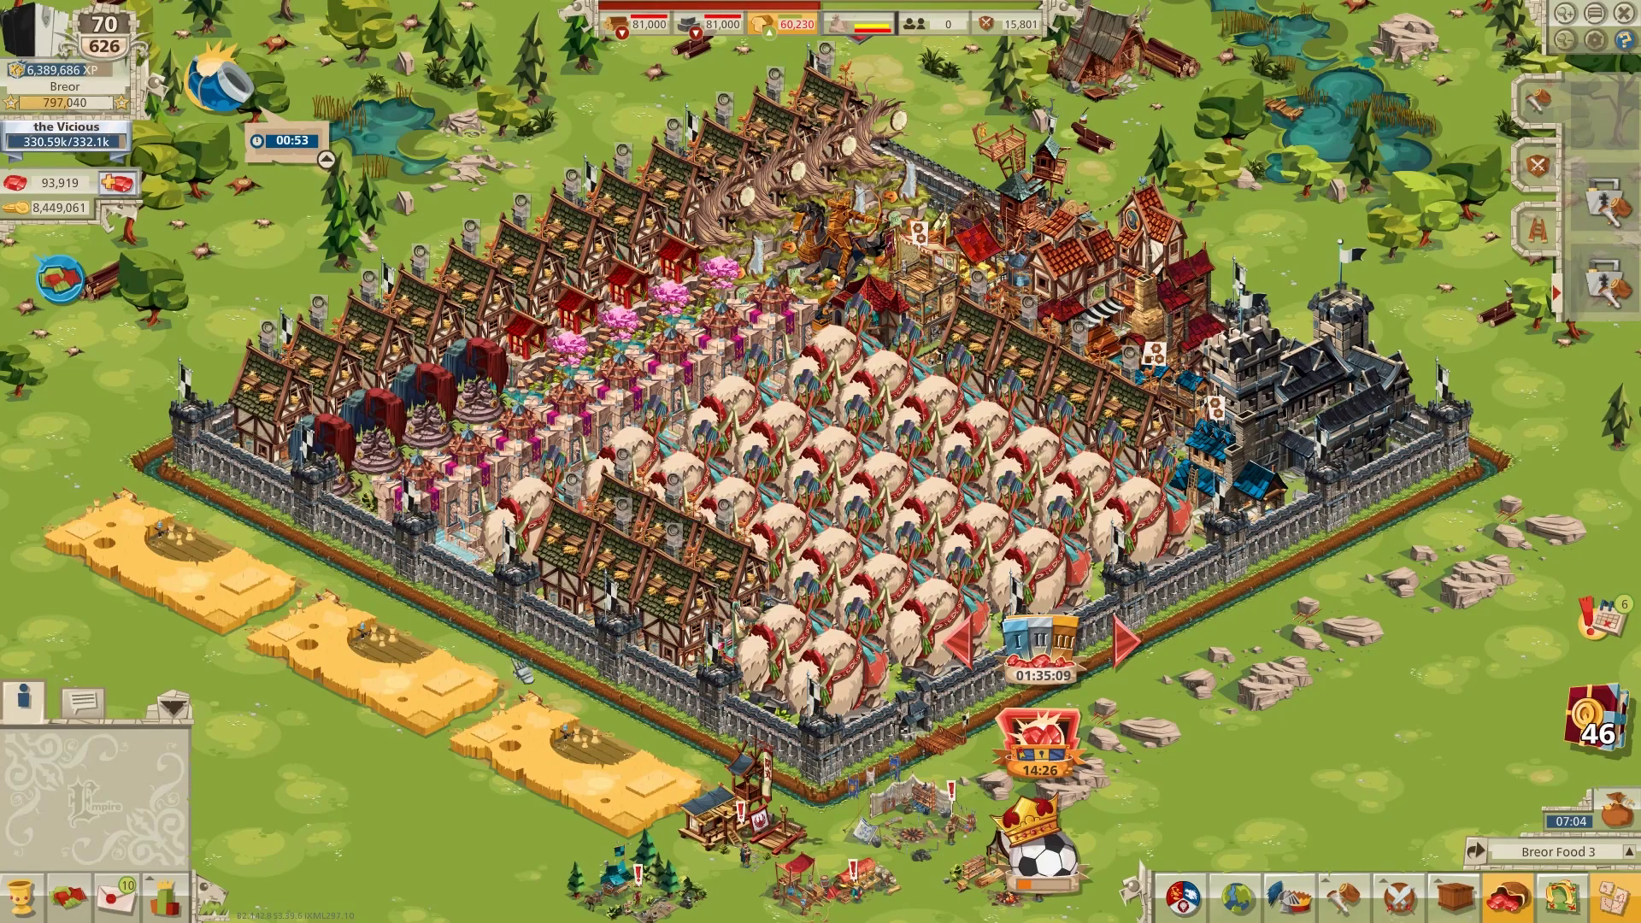
Check and close the alliance activities list, then open the player and system messages
left_click(62, 286)
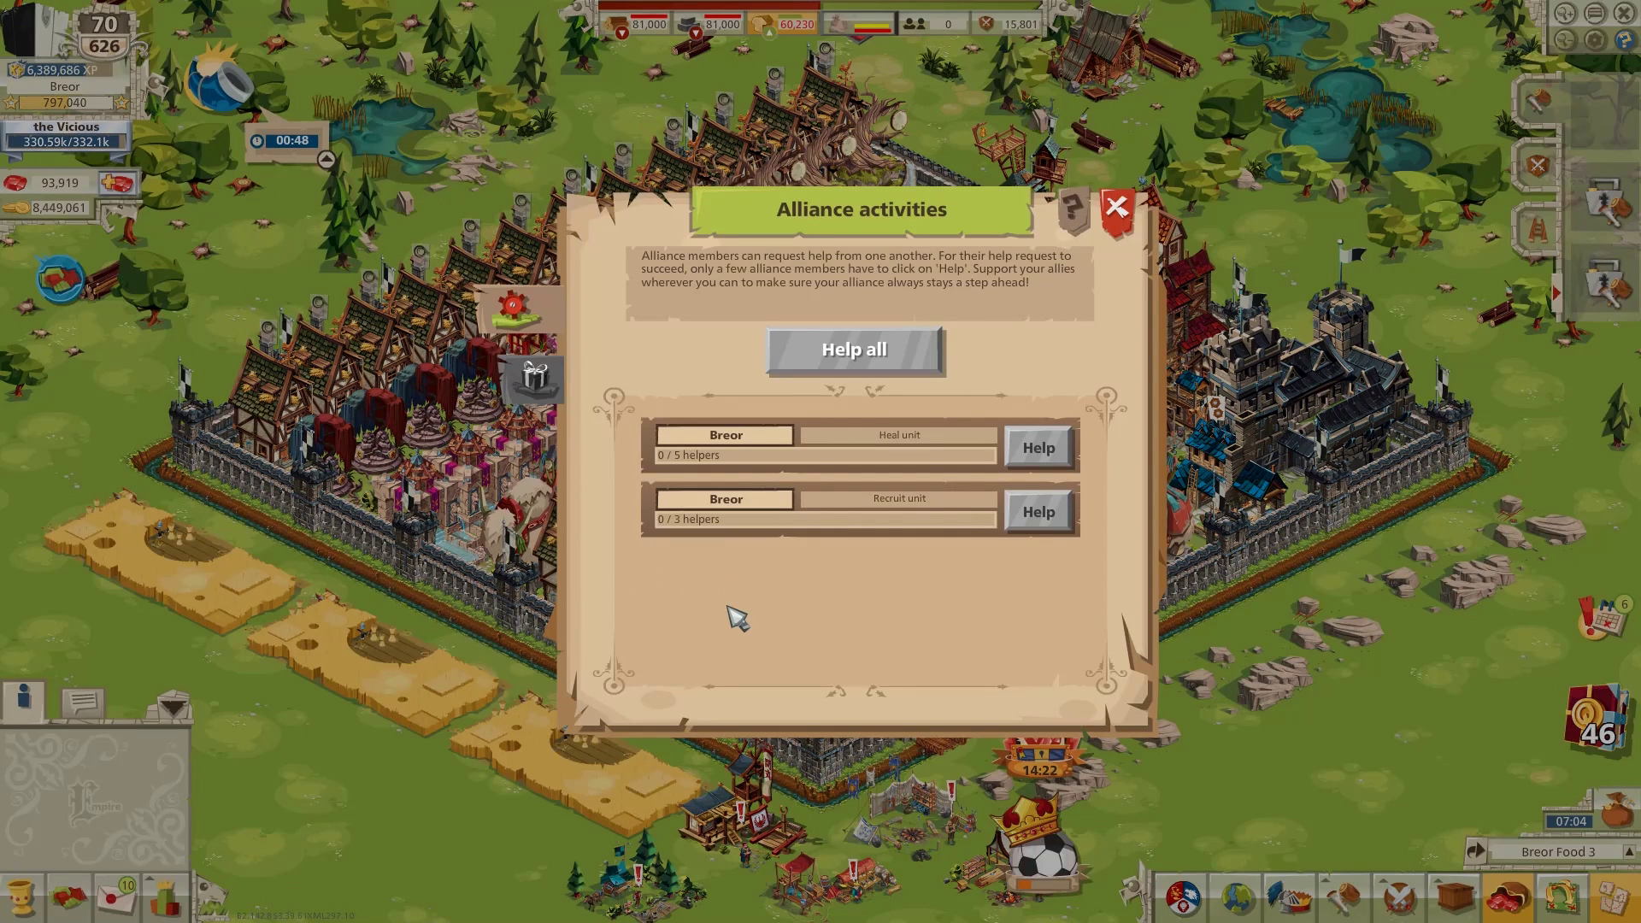
left_click(1116, 208)
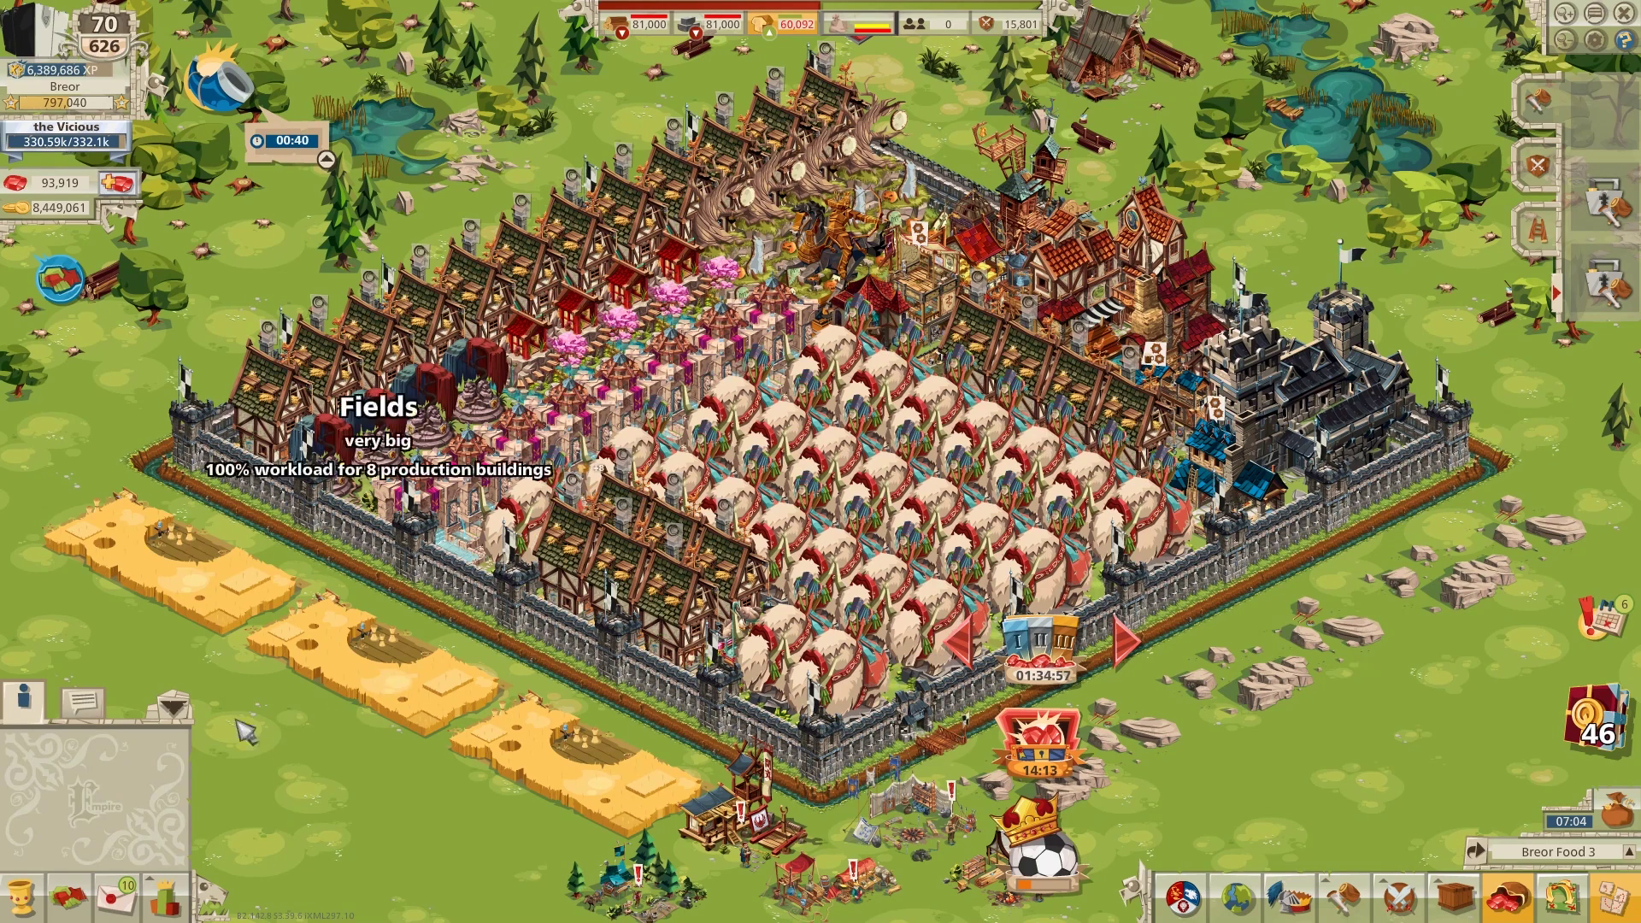
left_click(112, 895)
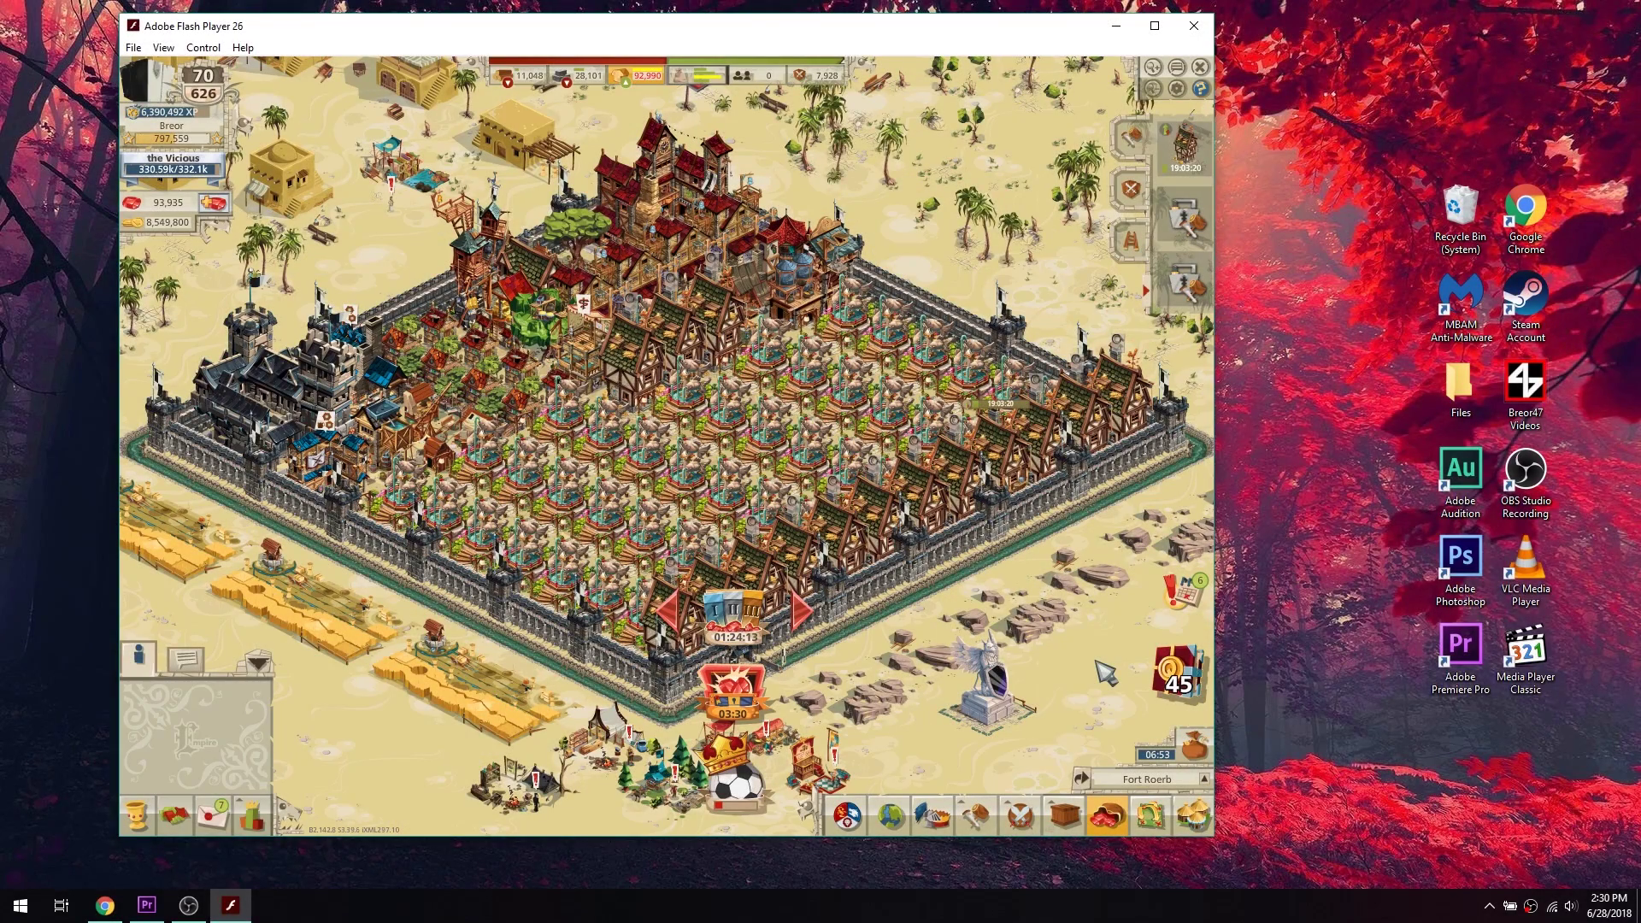
Heal another 10 crossbowmen in the military hospital and switch to siege equipment production
left_click(601, 443)
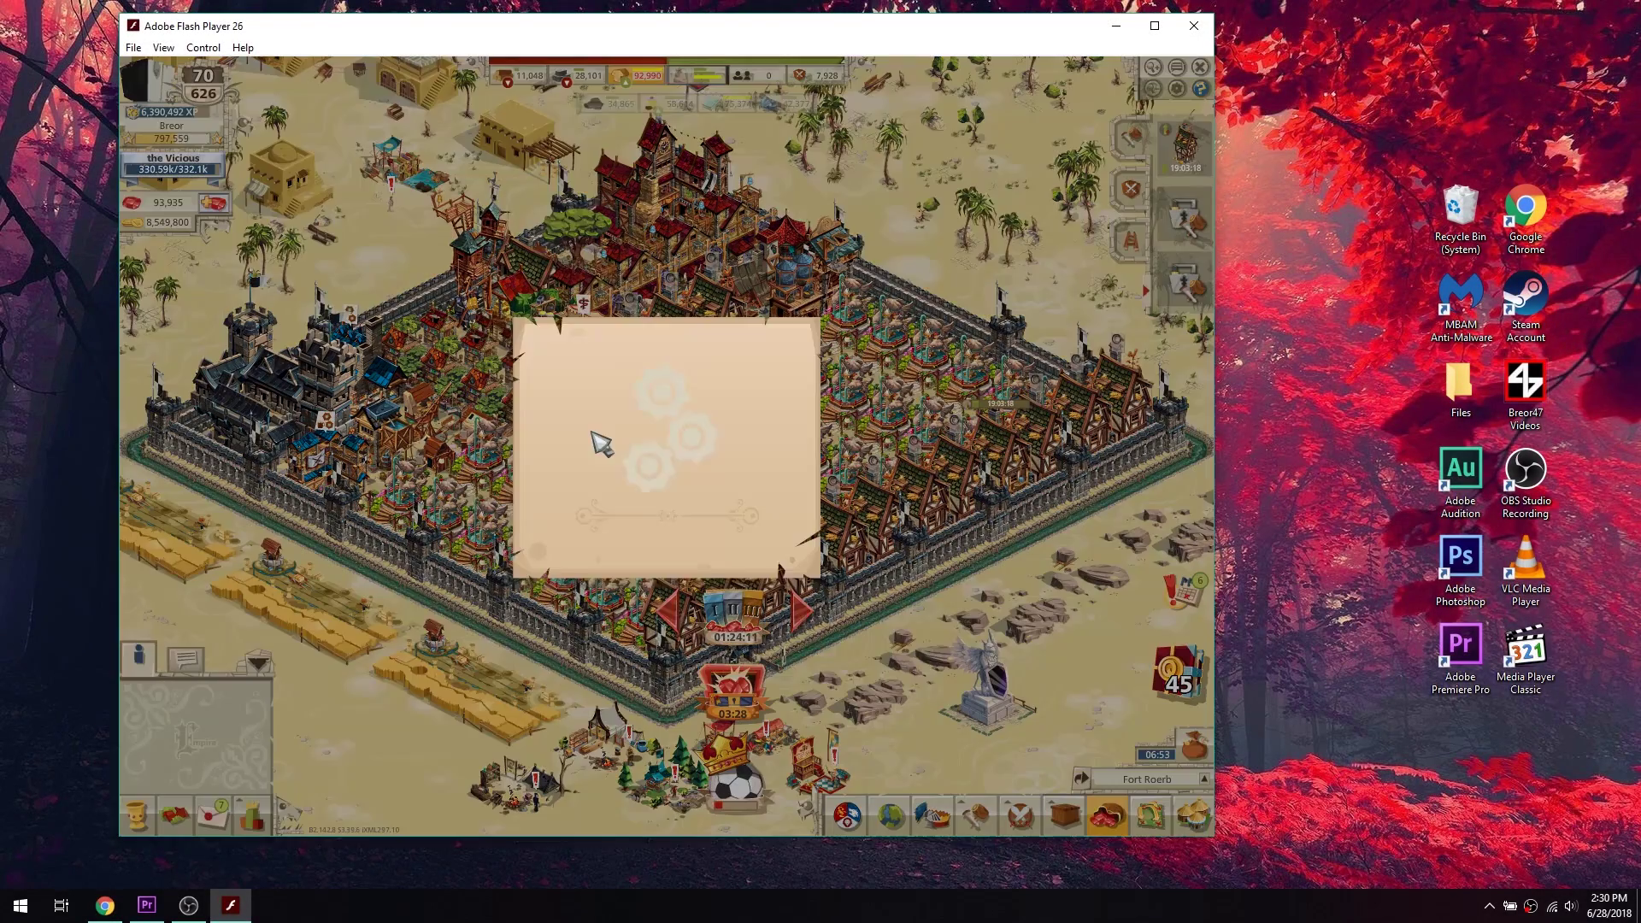
left_click(560, 495)
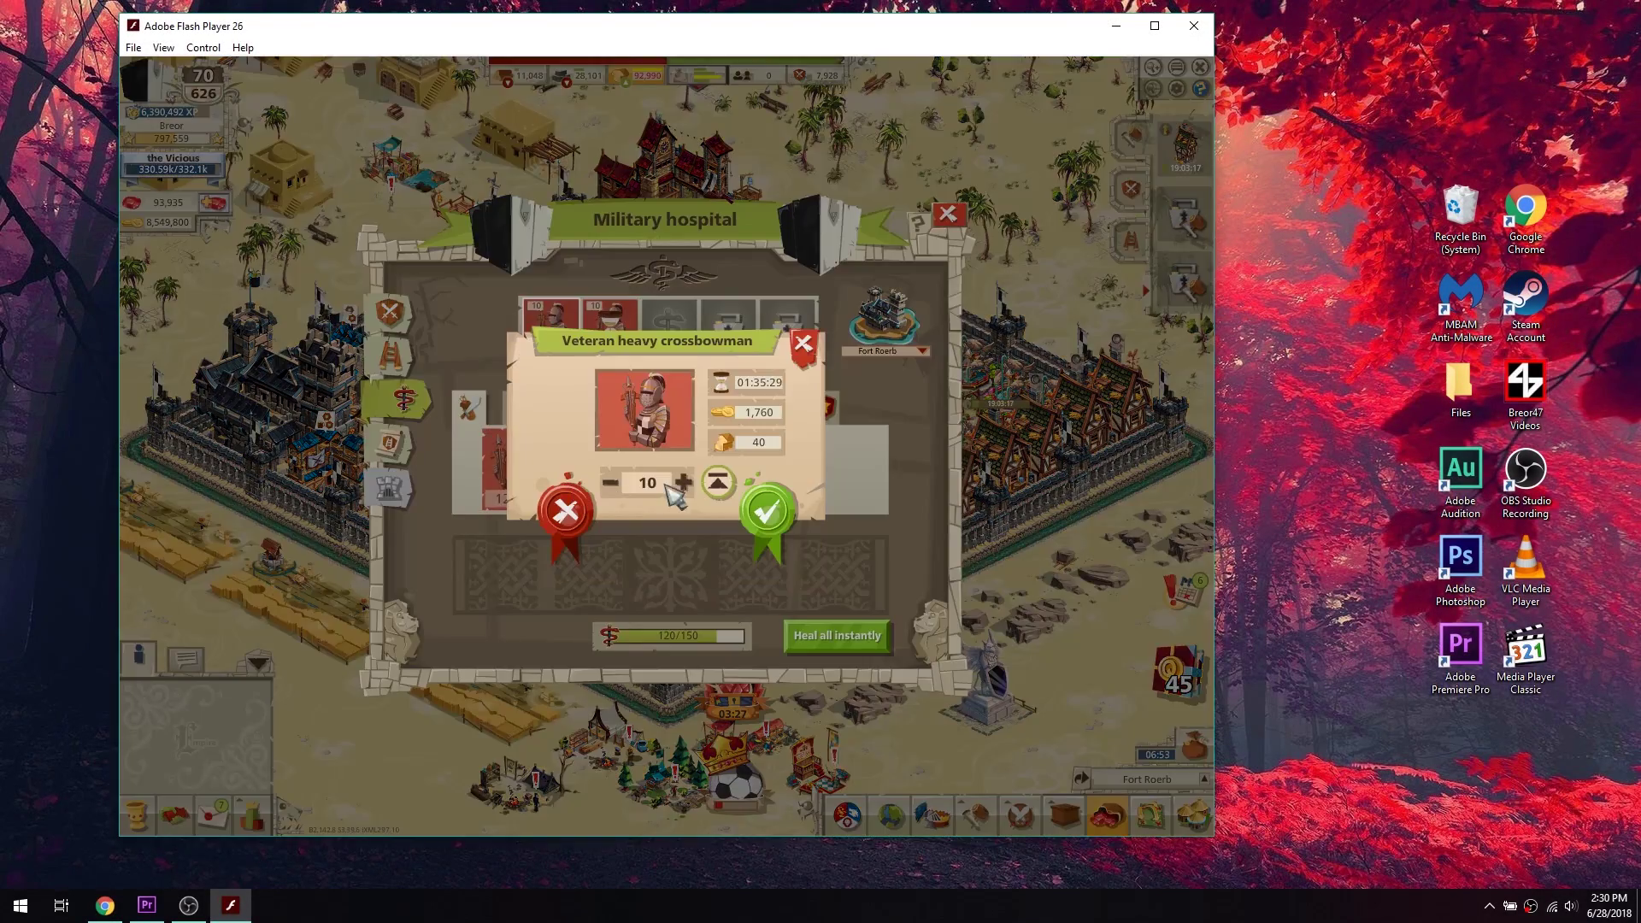
left_click(767, 513)
left_click(391, 354)
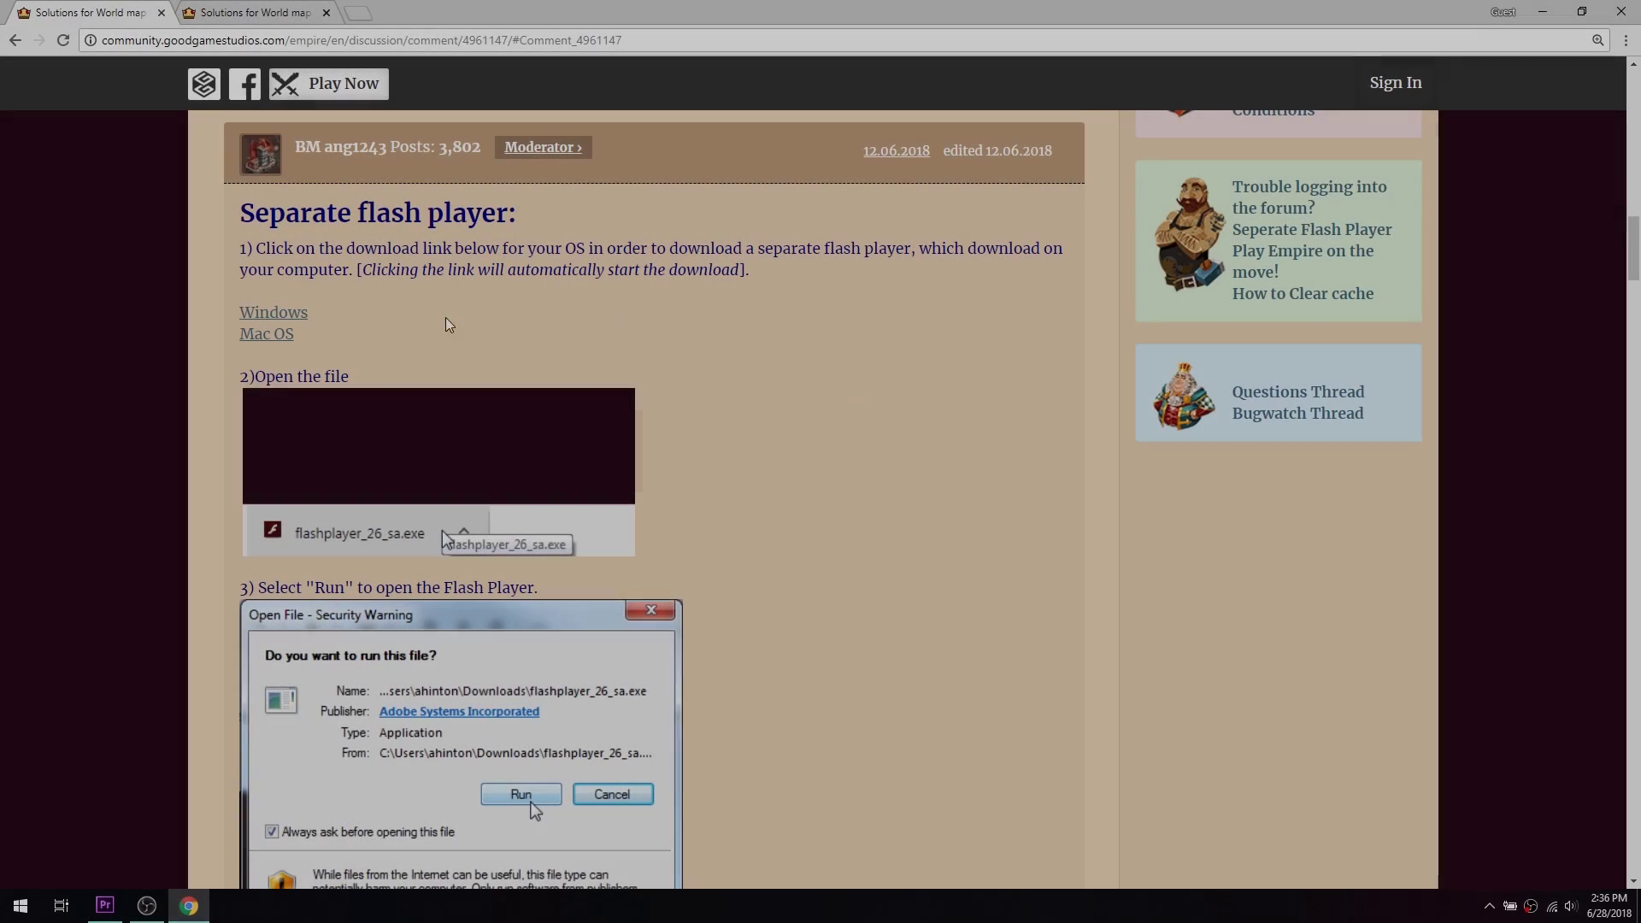
Download the standalone Windows Flash player flashplayer_26_sa.exe and launch it when finished
left_click(274, 313)
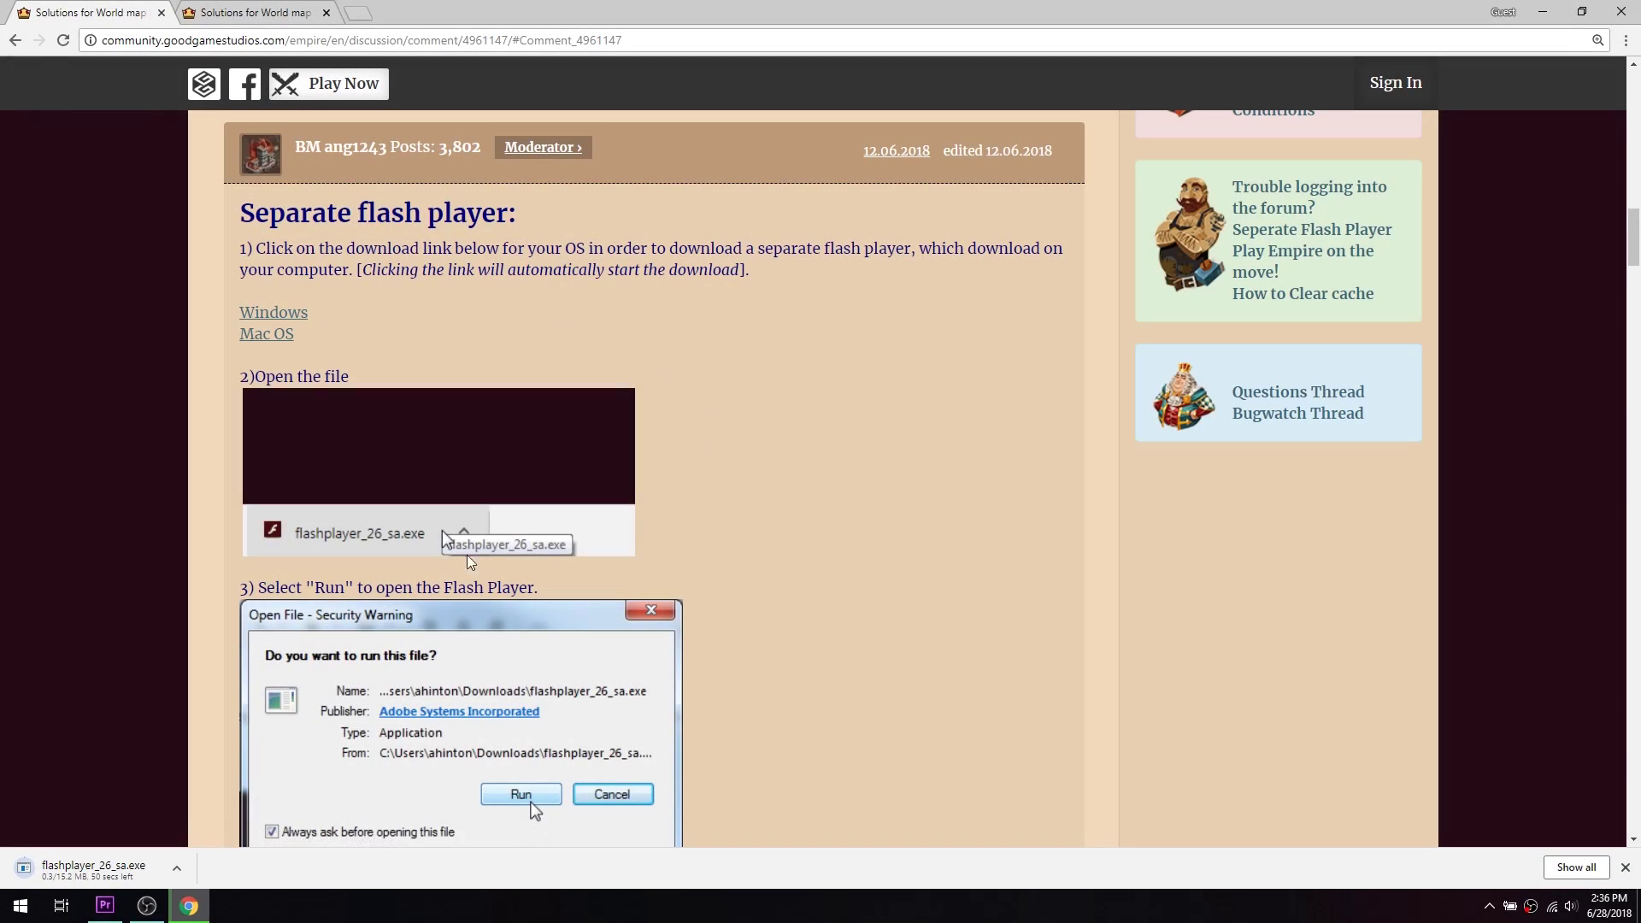
left_click(103, 865)
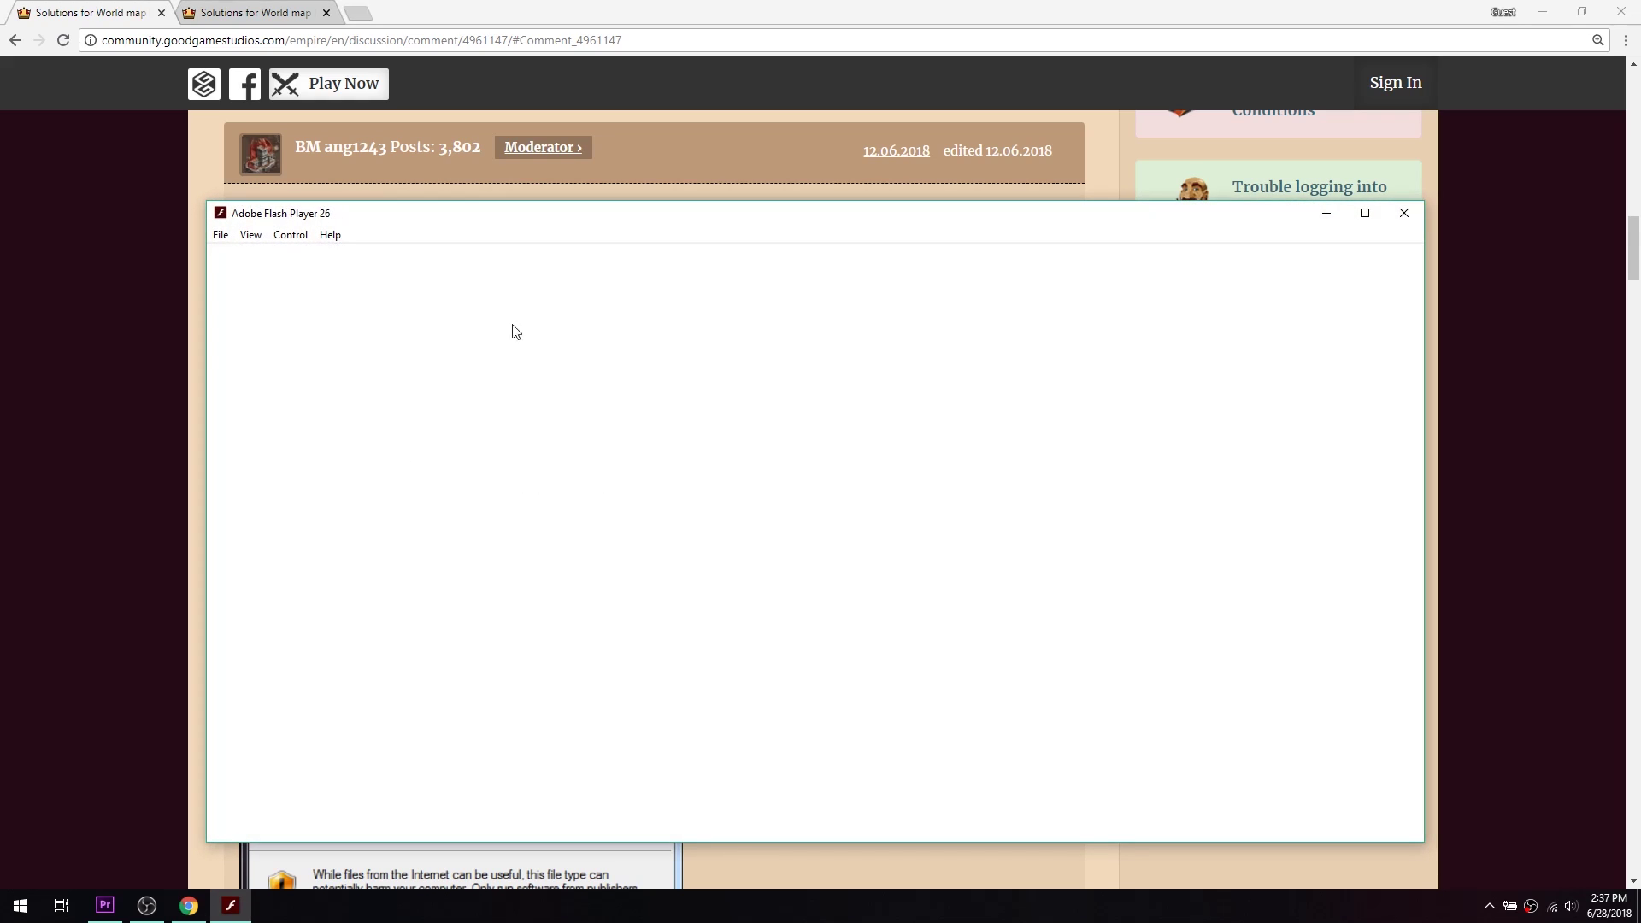
Load goodgameempire.swf from media.goodgamestudios.com in Flash Player using the pasted and recent URL
left_click(224, 244)
left_click(244, 256)
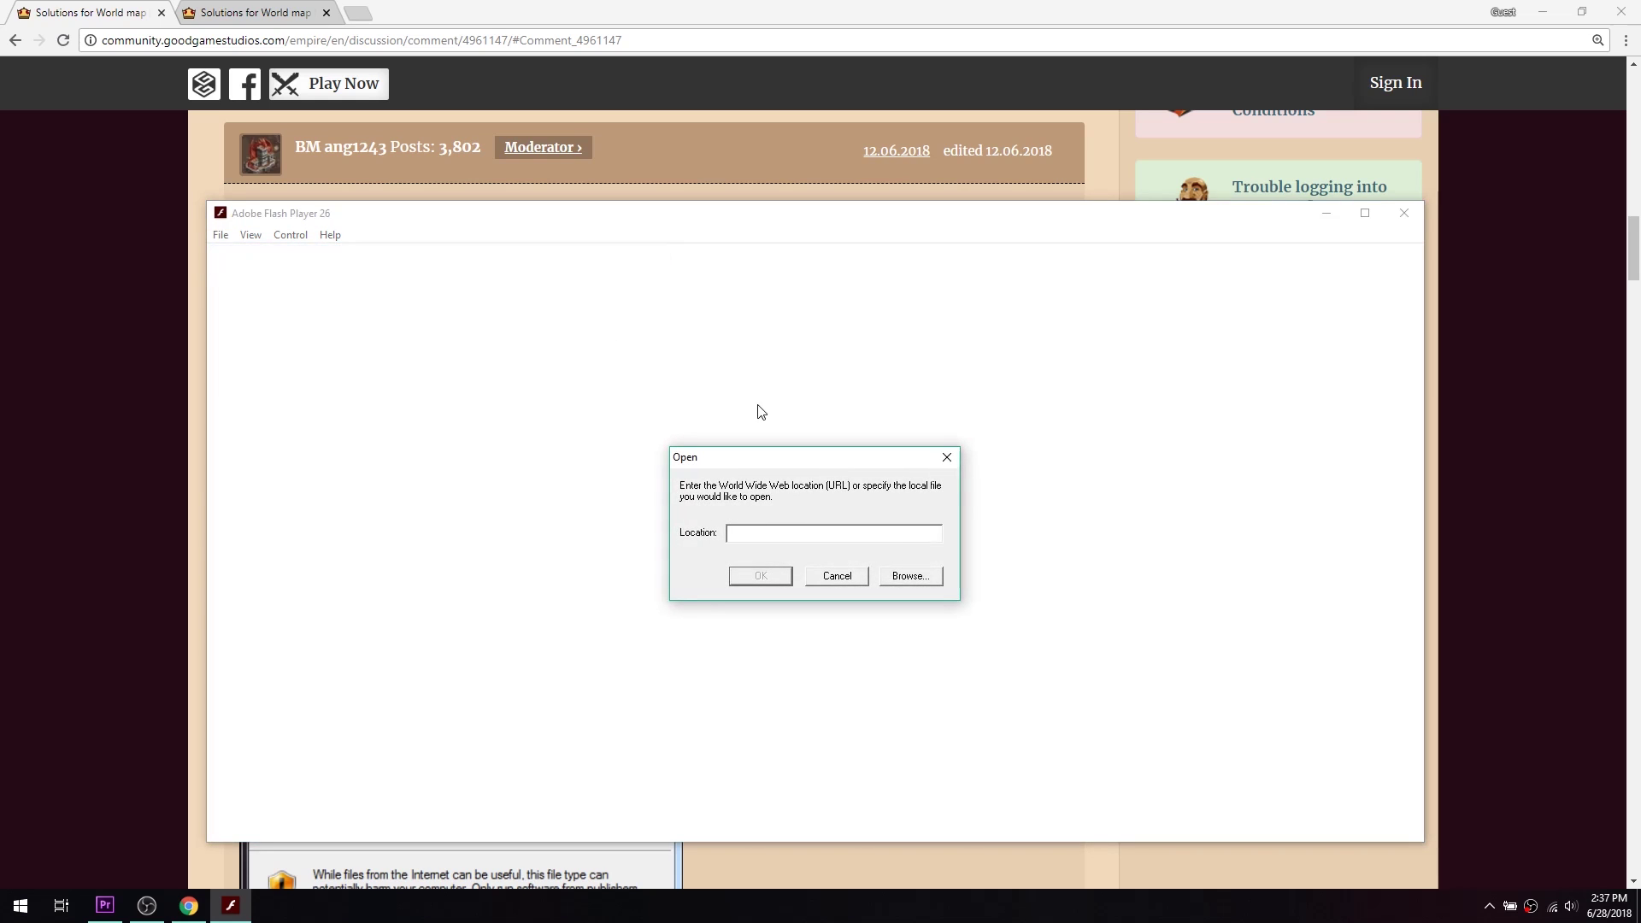
type("https://media.goodgamestudios.com/games/empire/goodgameempire.swf")
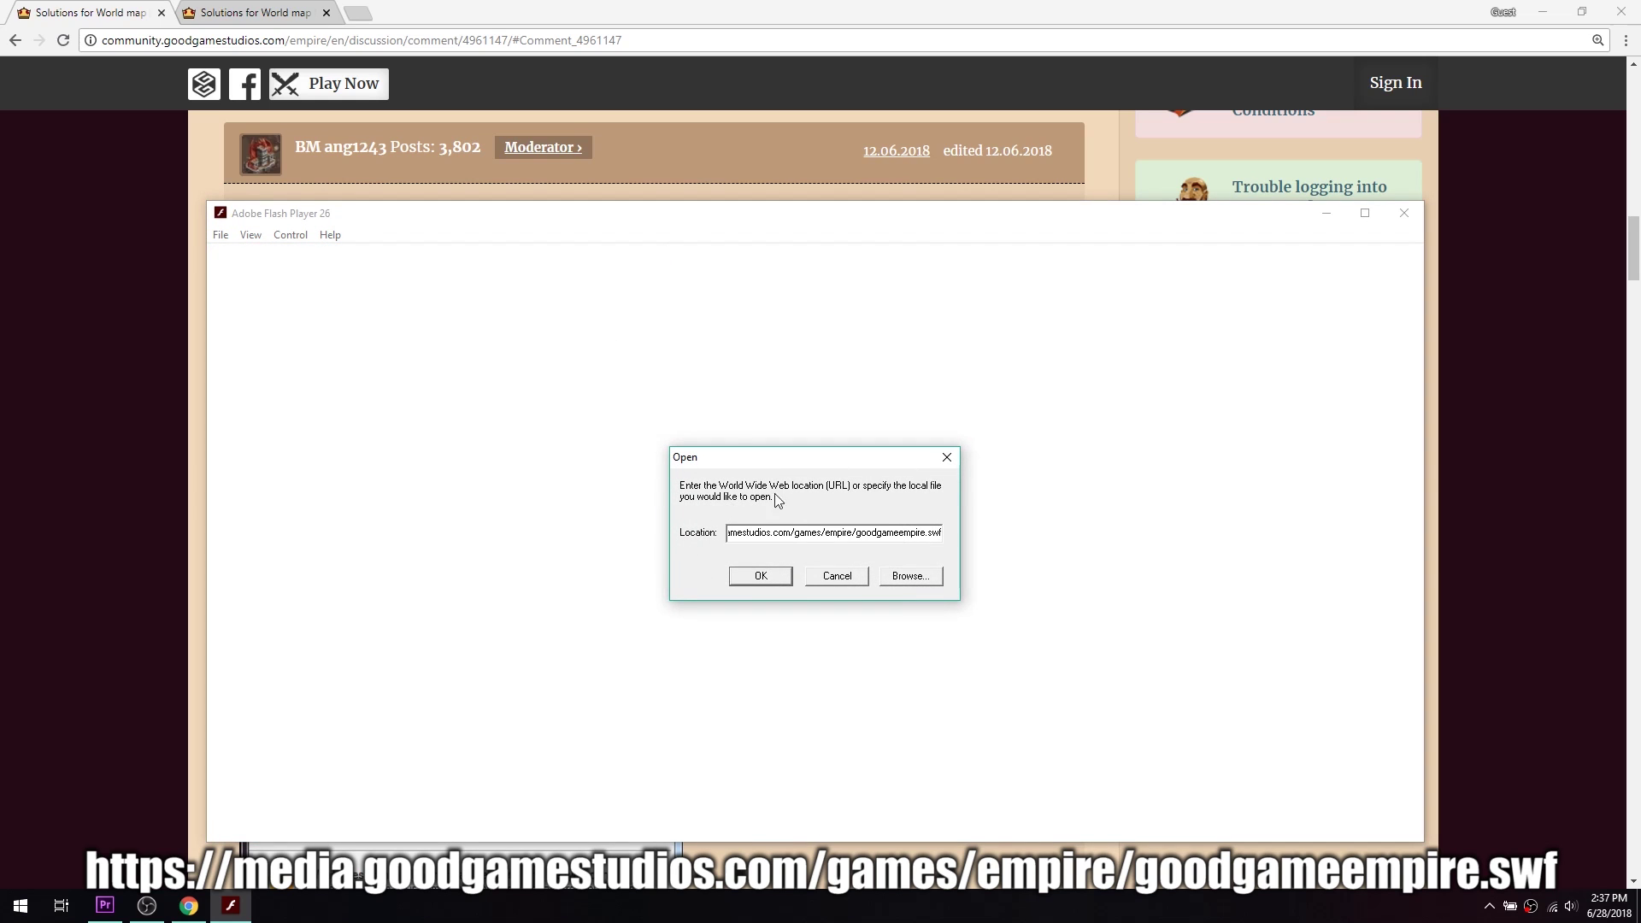
left_click(843, 572)
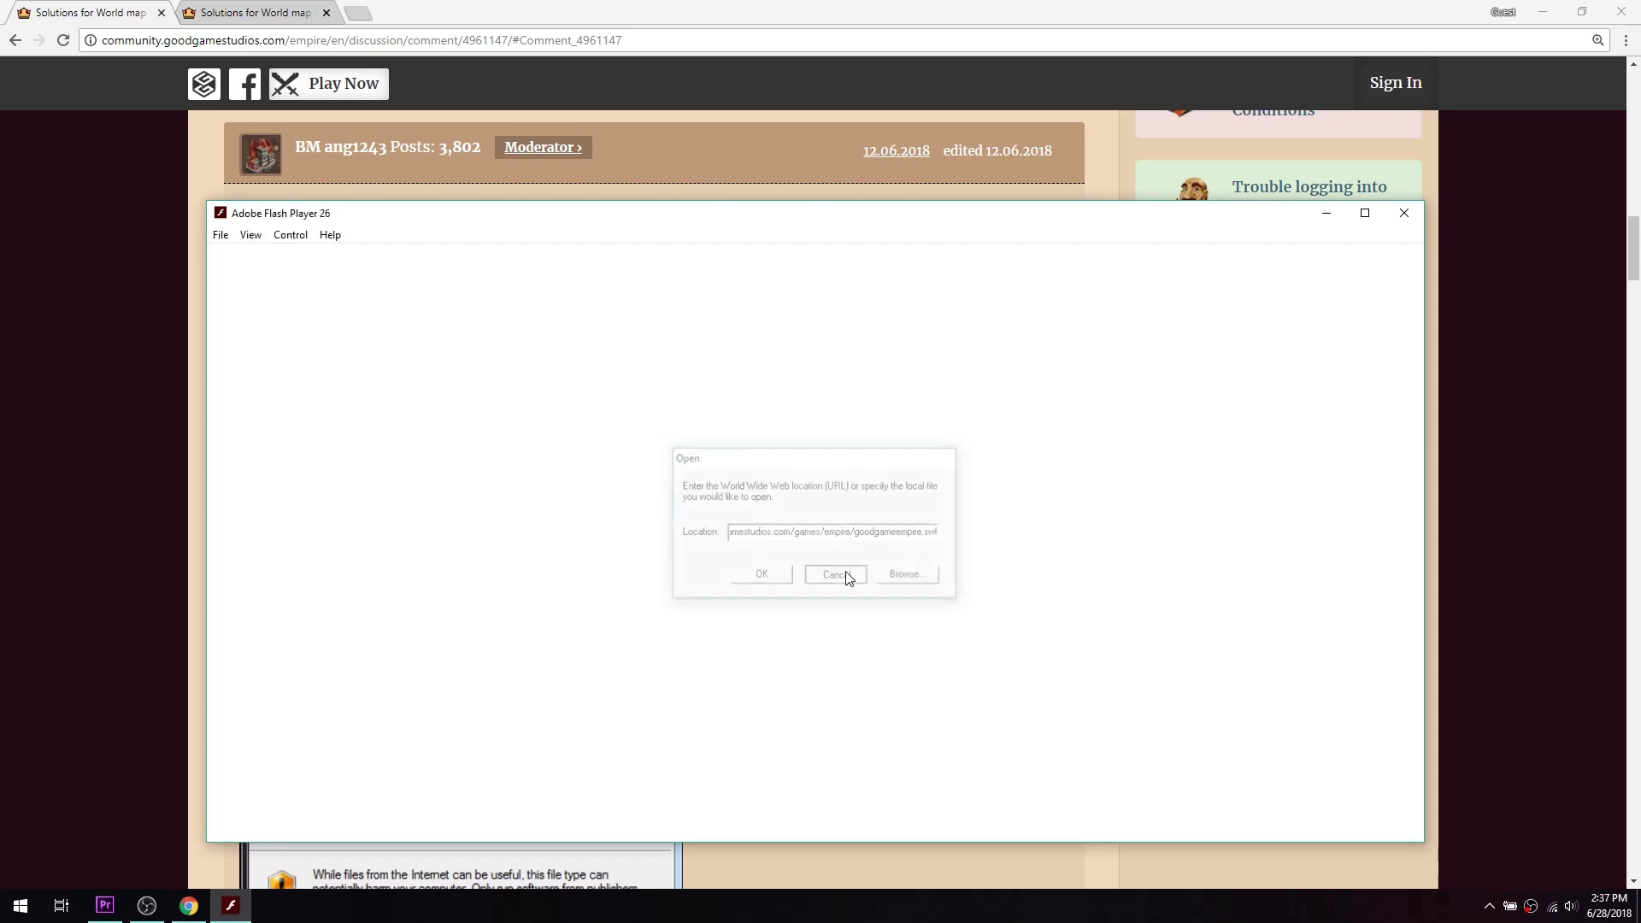
left_click(223, 236)
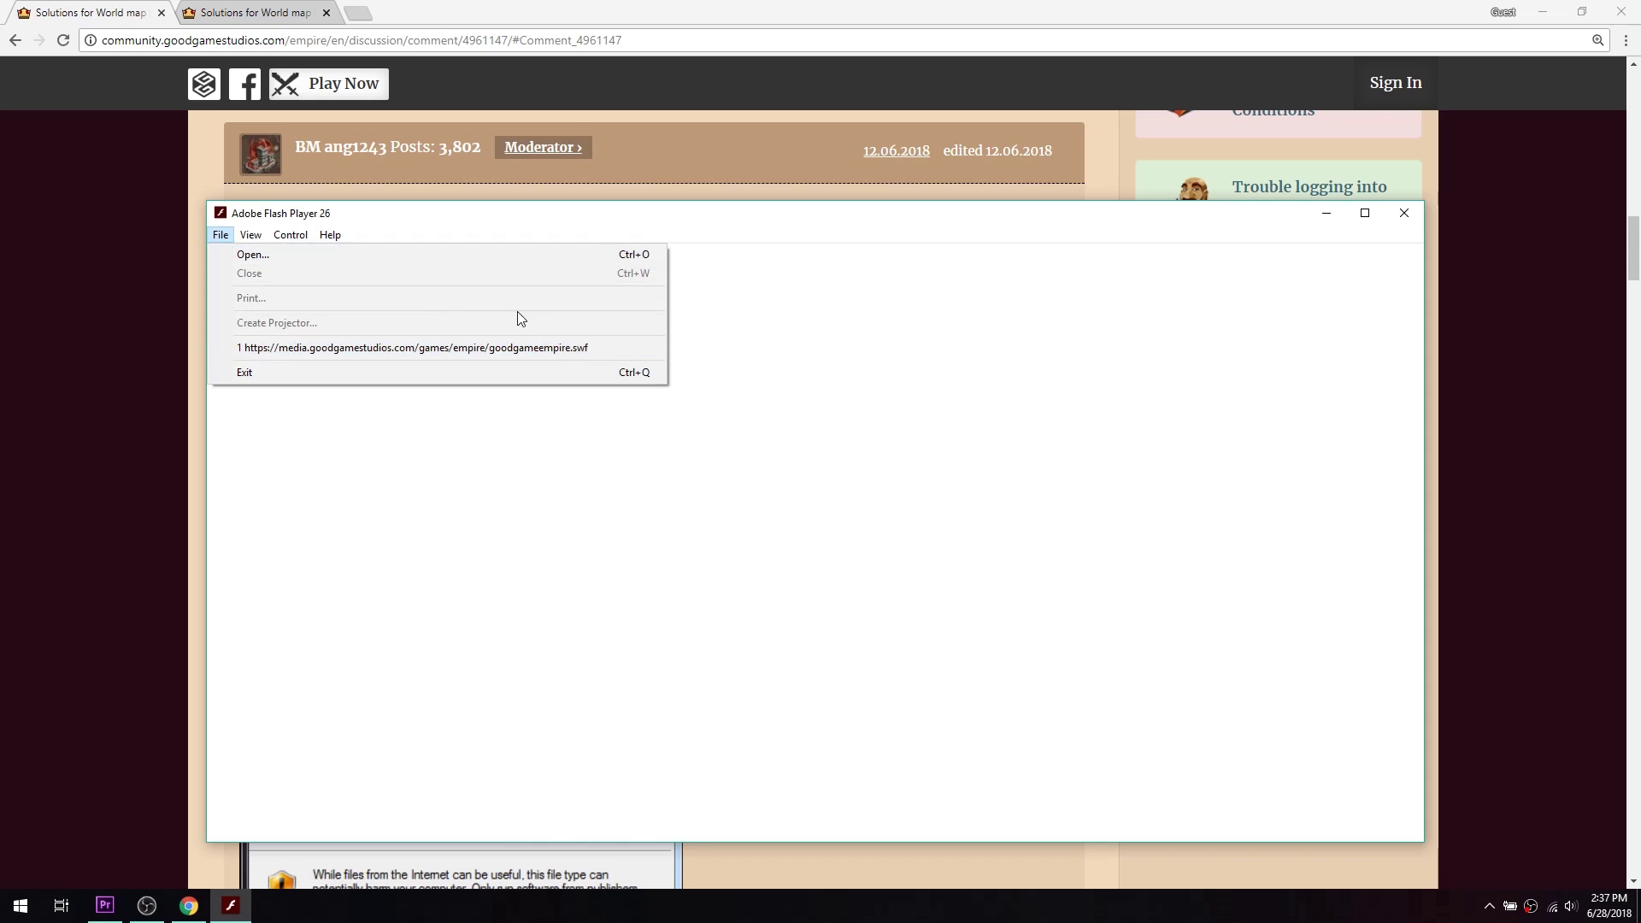
left_click(251, 351)
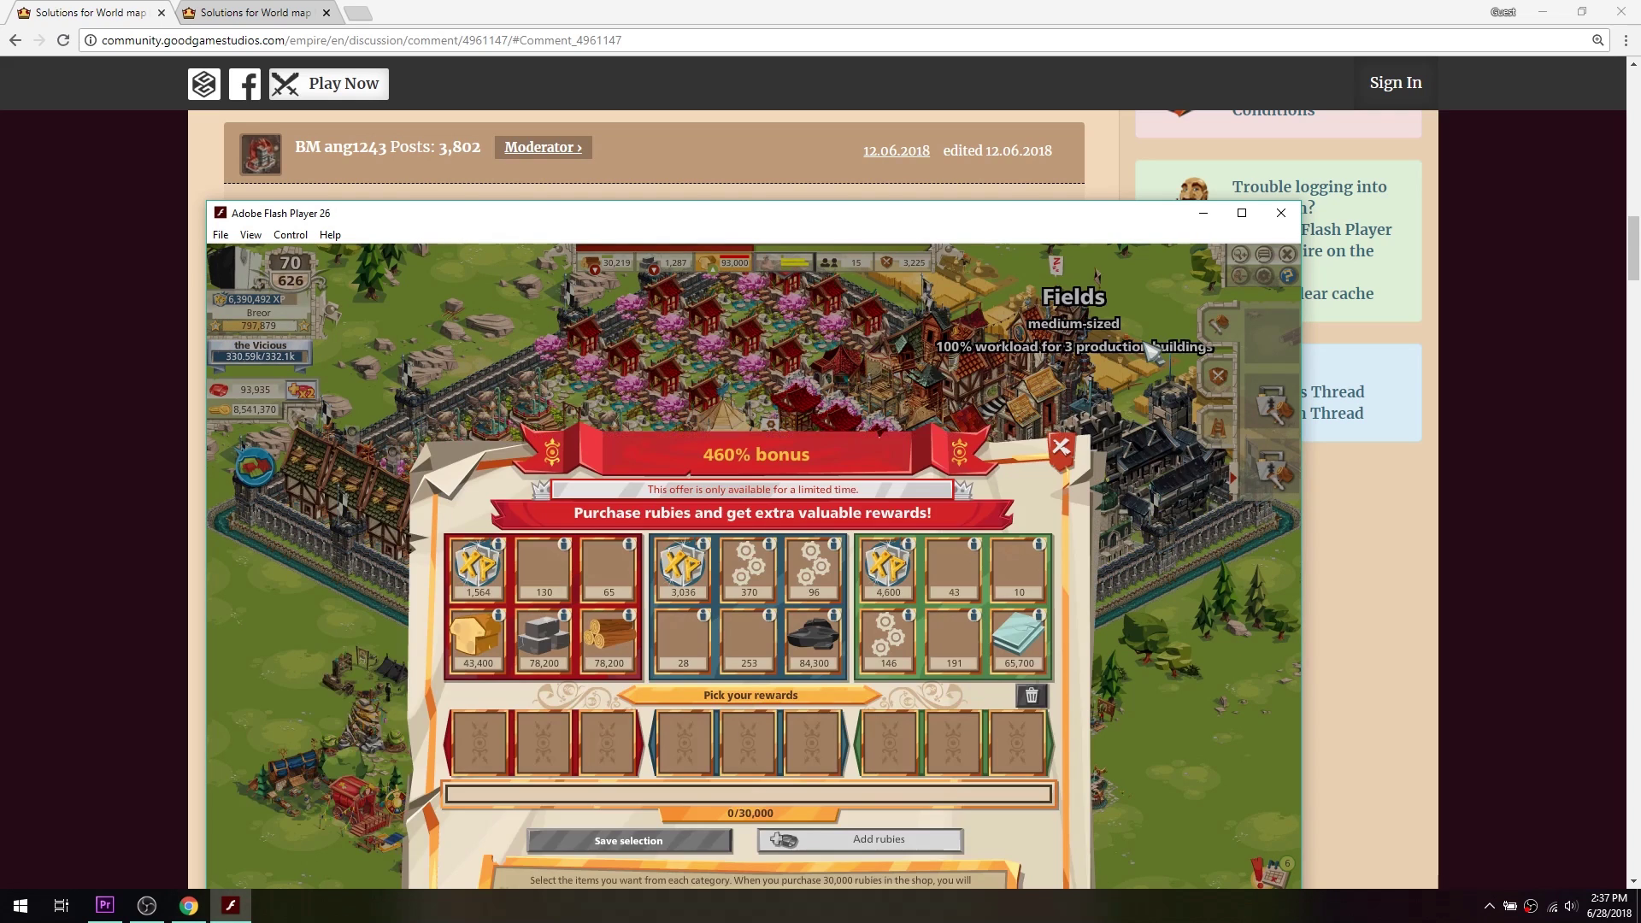
Maximize the Flash Player window and dismiss the 460% bonus and World Cup Bonanza offers
left_click(1242, 215)
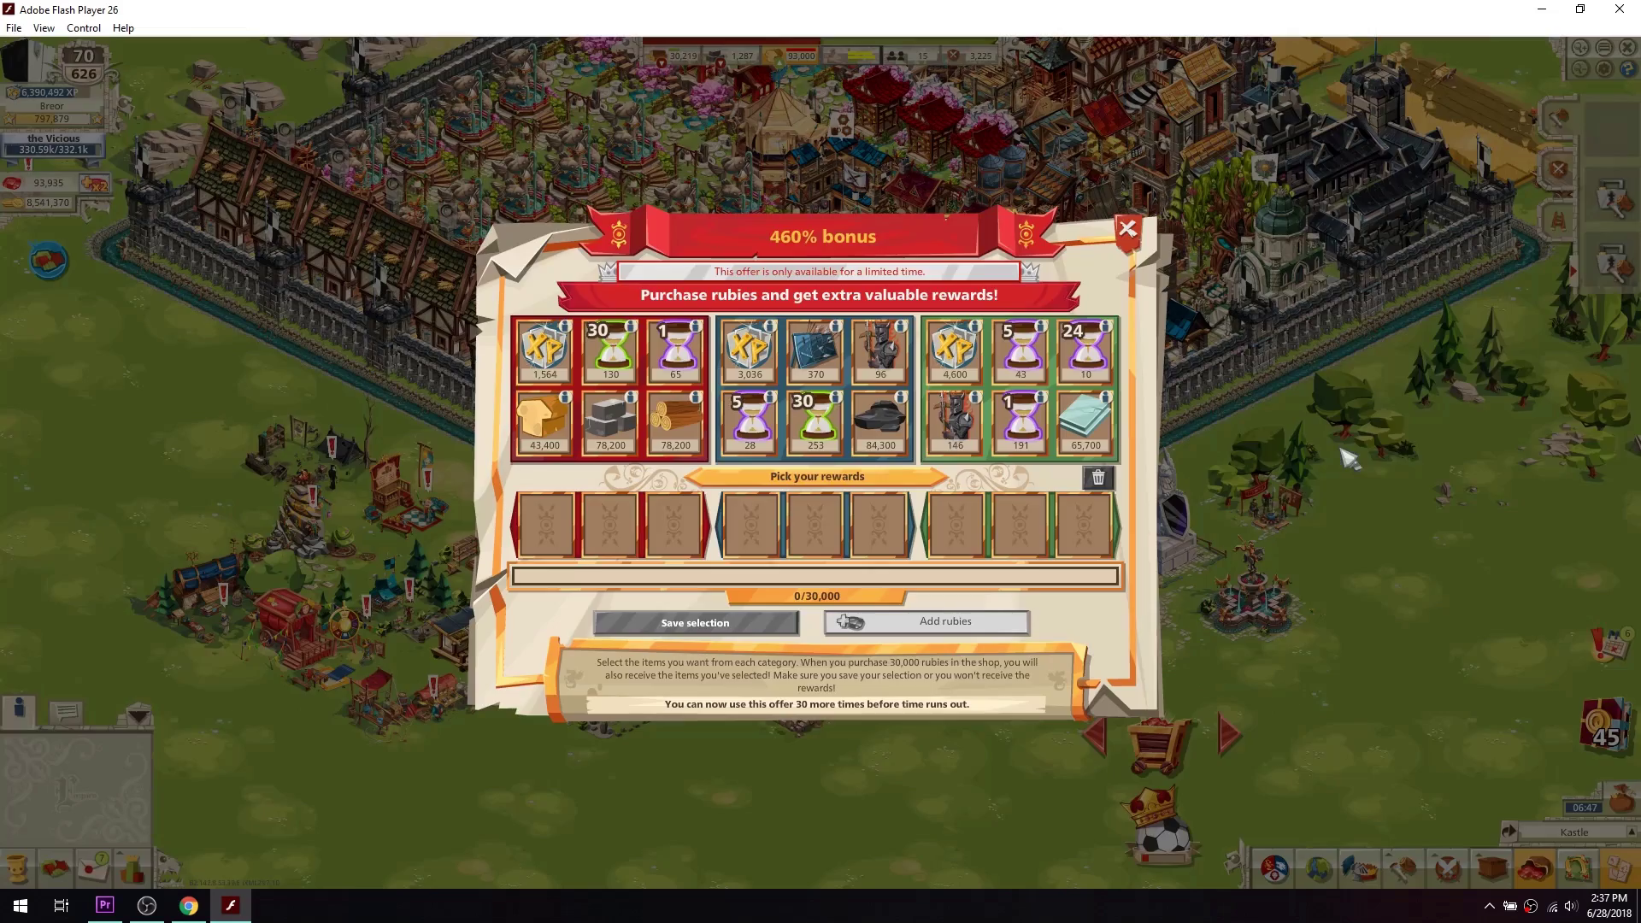
left_click(1128, 229)
left_click(1123, 246)
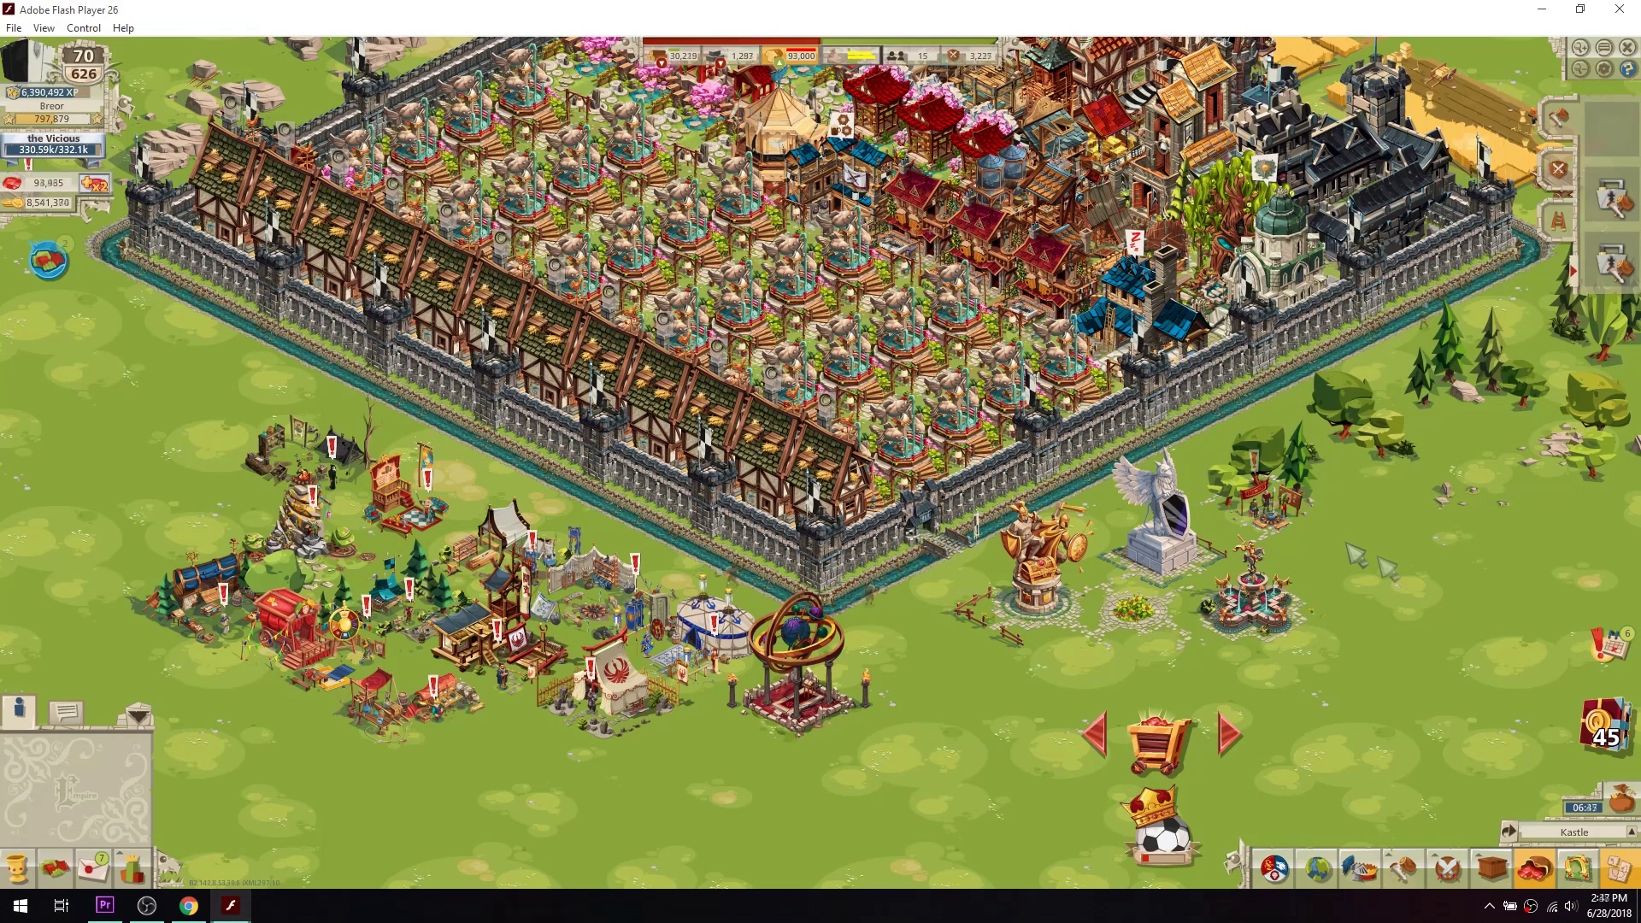
Zoom in on the castle, restore 100% scale, and open the rubies shop
left_click(43, 27)
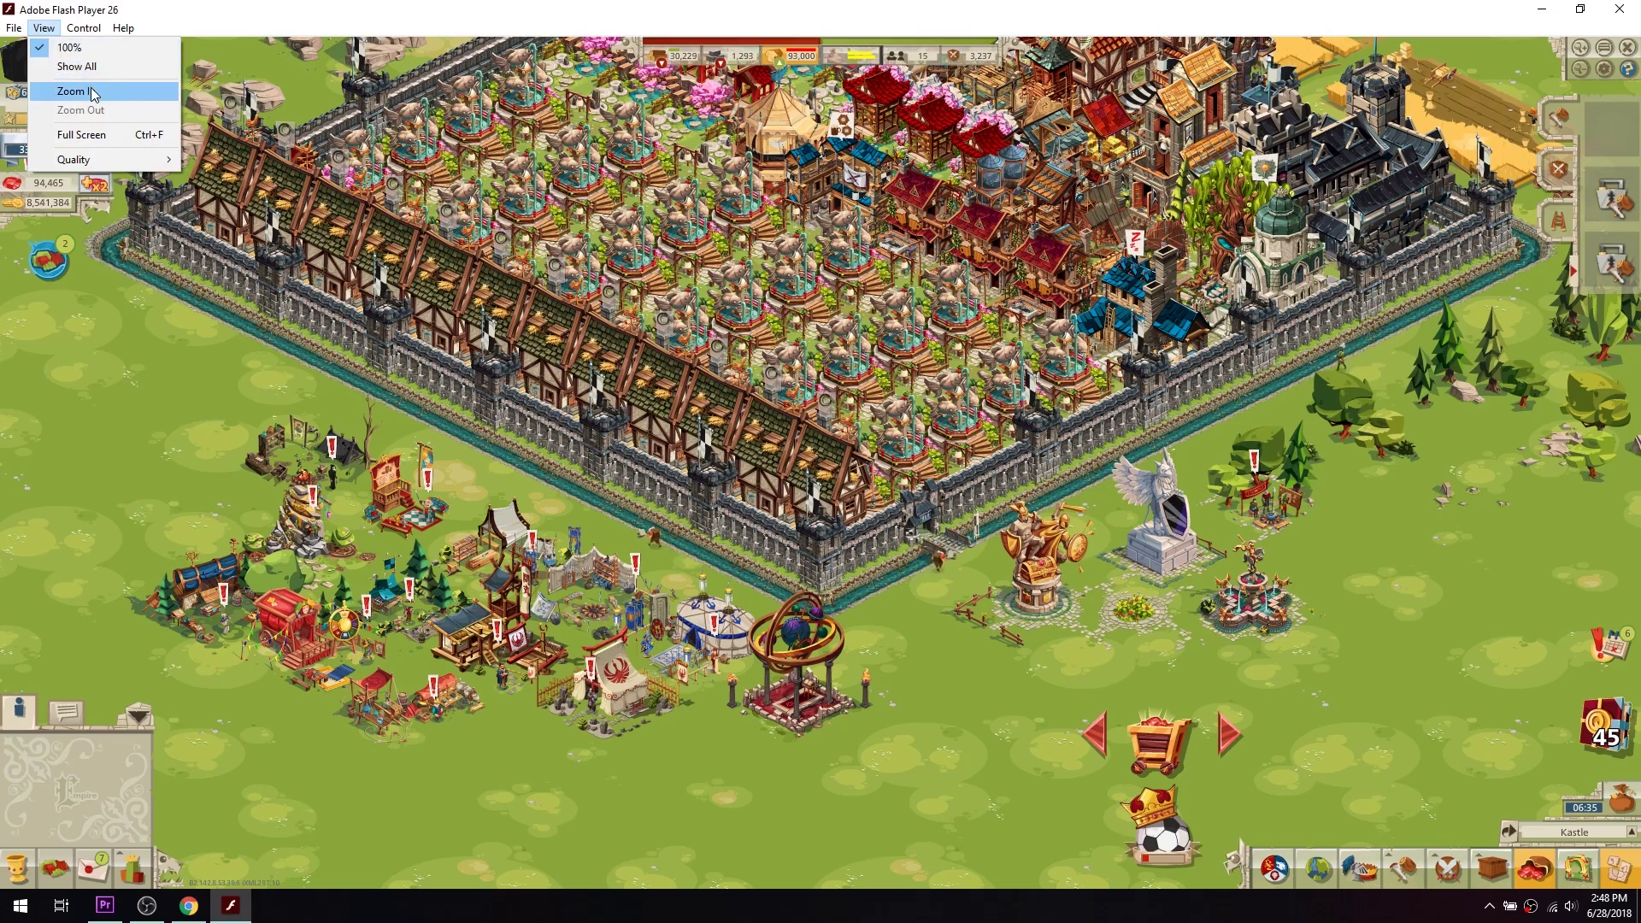
left_click(94, 91)
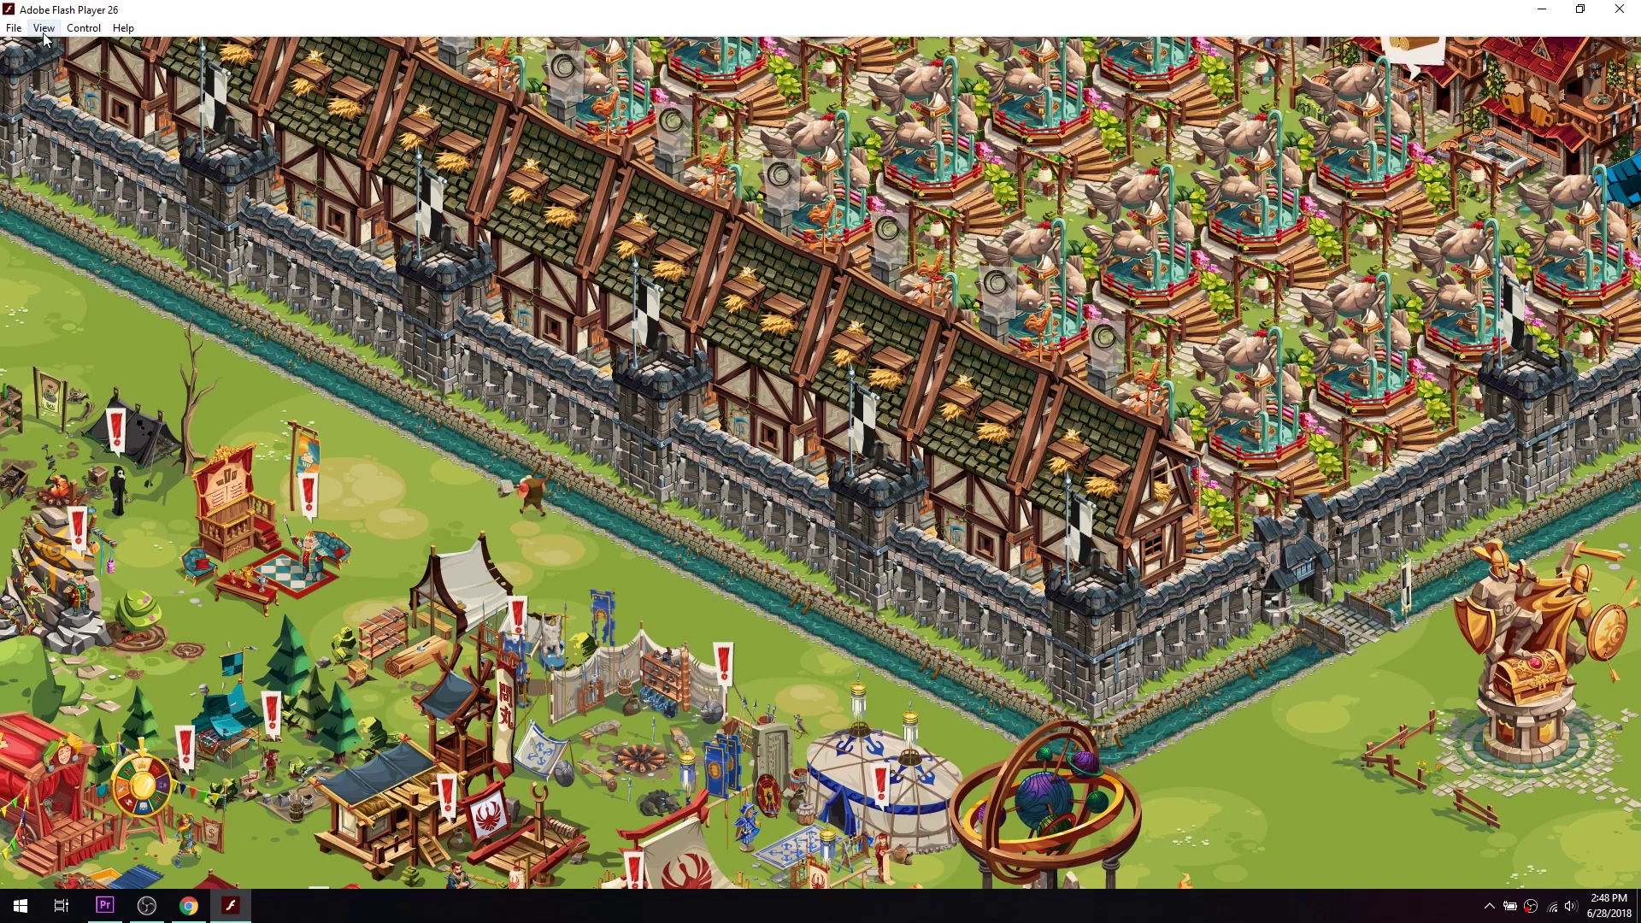
key("alt+v")
key("Down")
key("Return")
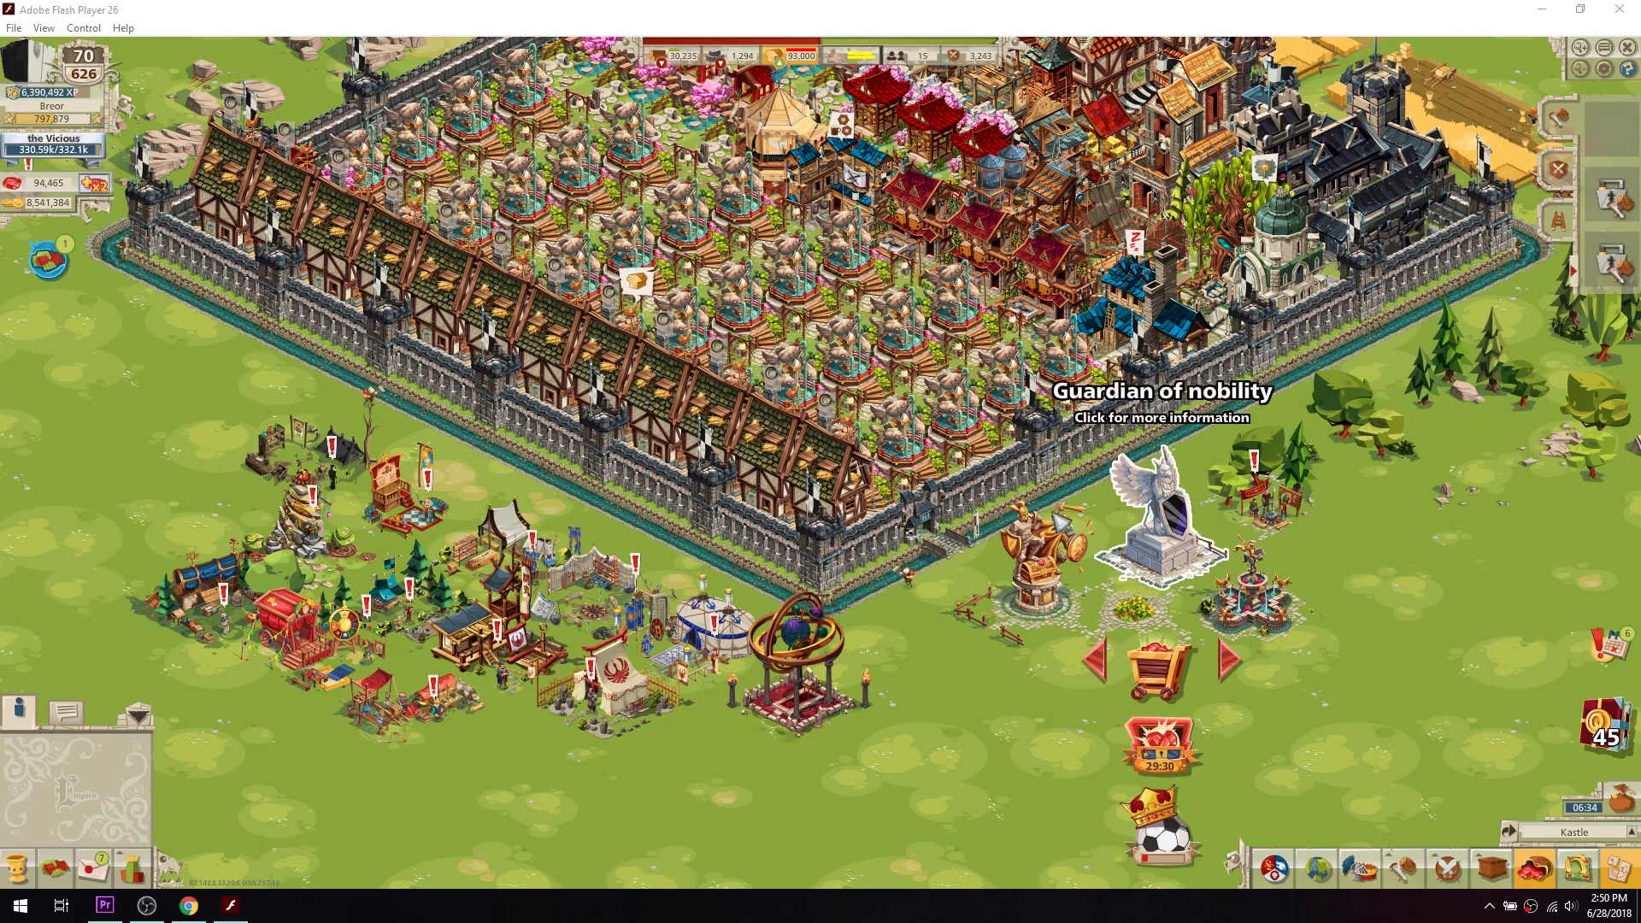
left_click(94, 183)
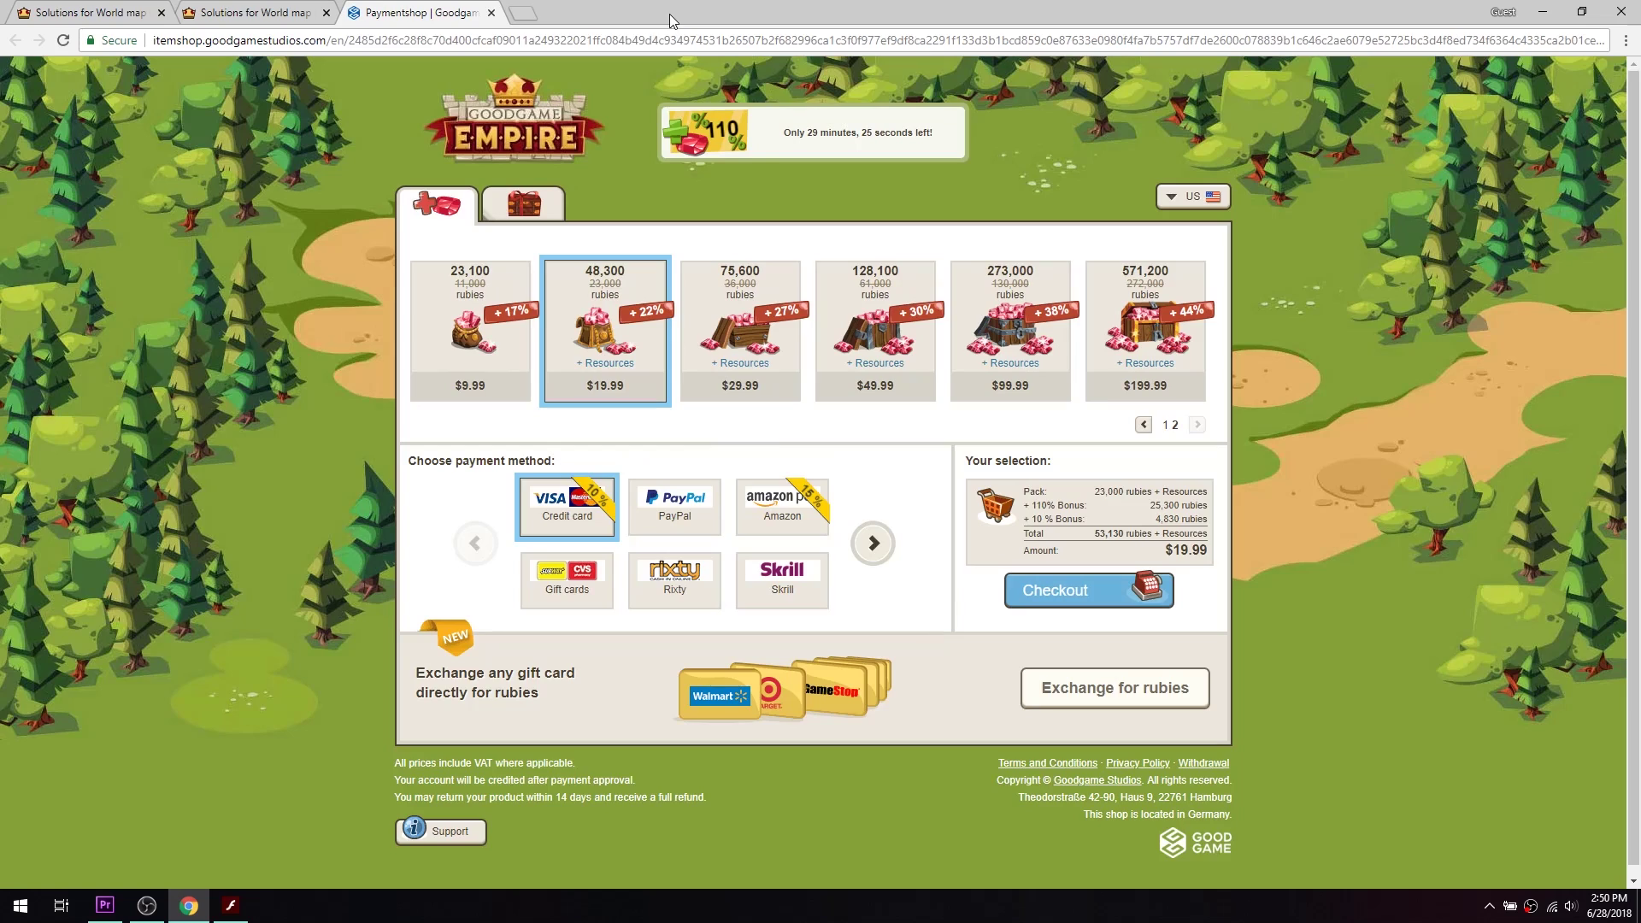
Close the payment shop tab and help all pending alliance requests in the game
left_click_drag(705, 13, 981, 162)
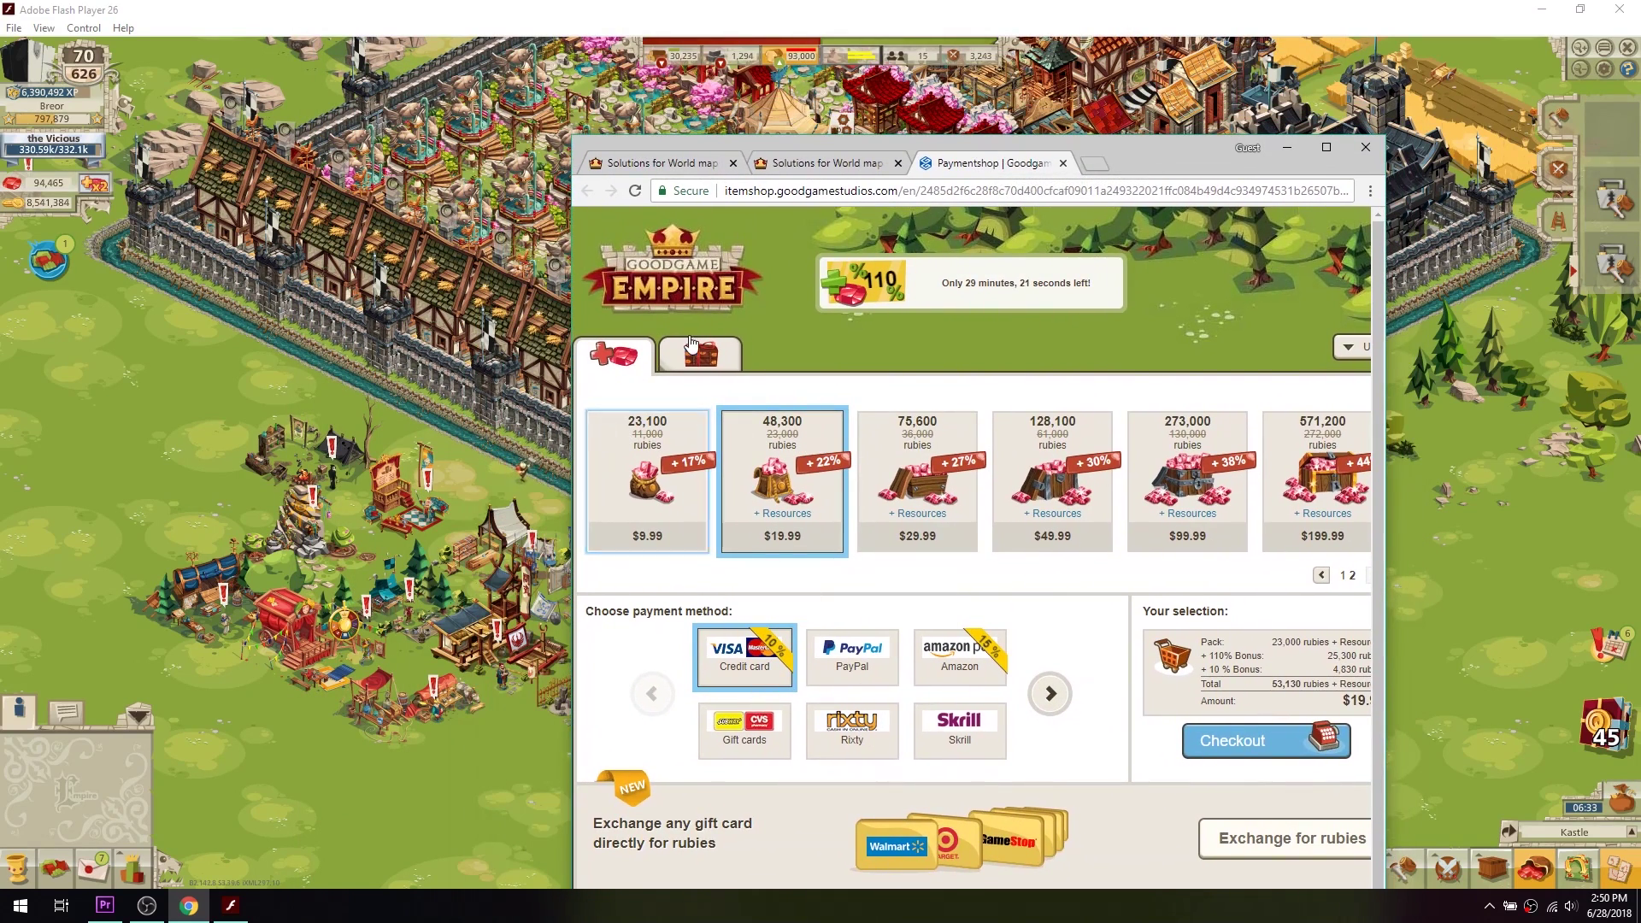
key("ctrl+w")
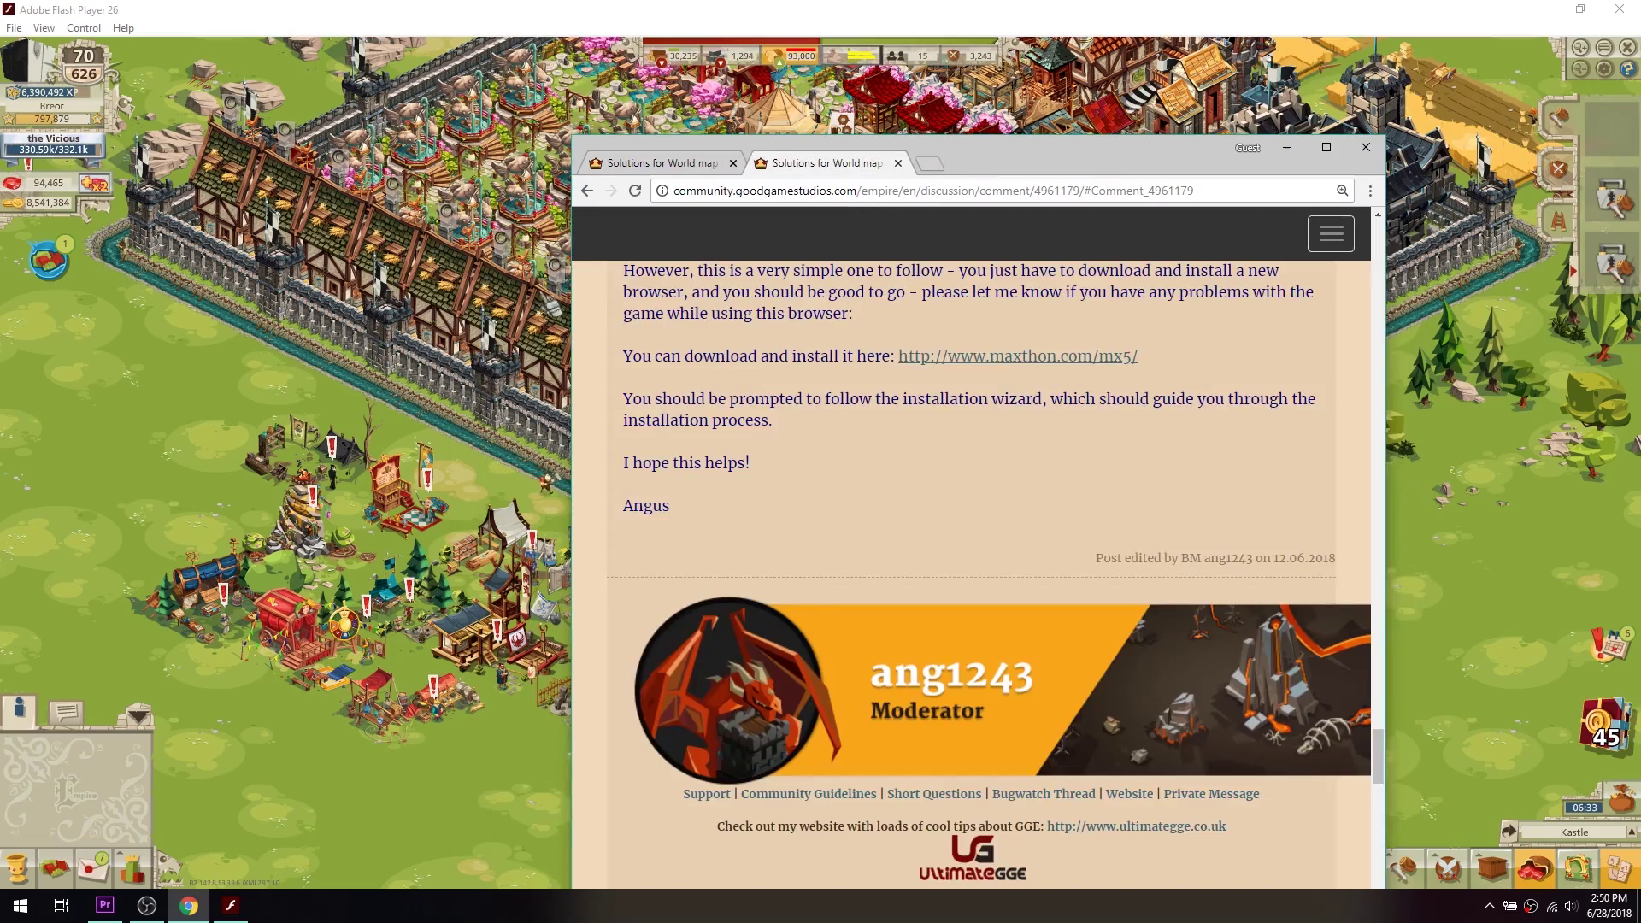
left_click(188, 416)
left_click(48, 261)
left_click(889, 367)
left_click(1058, 259)
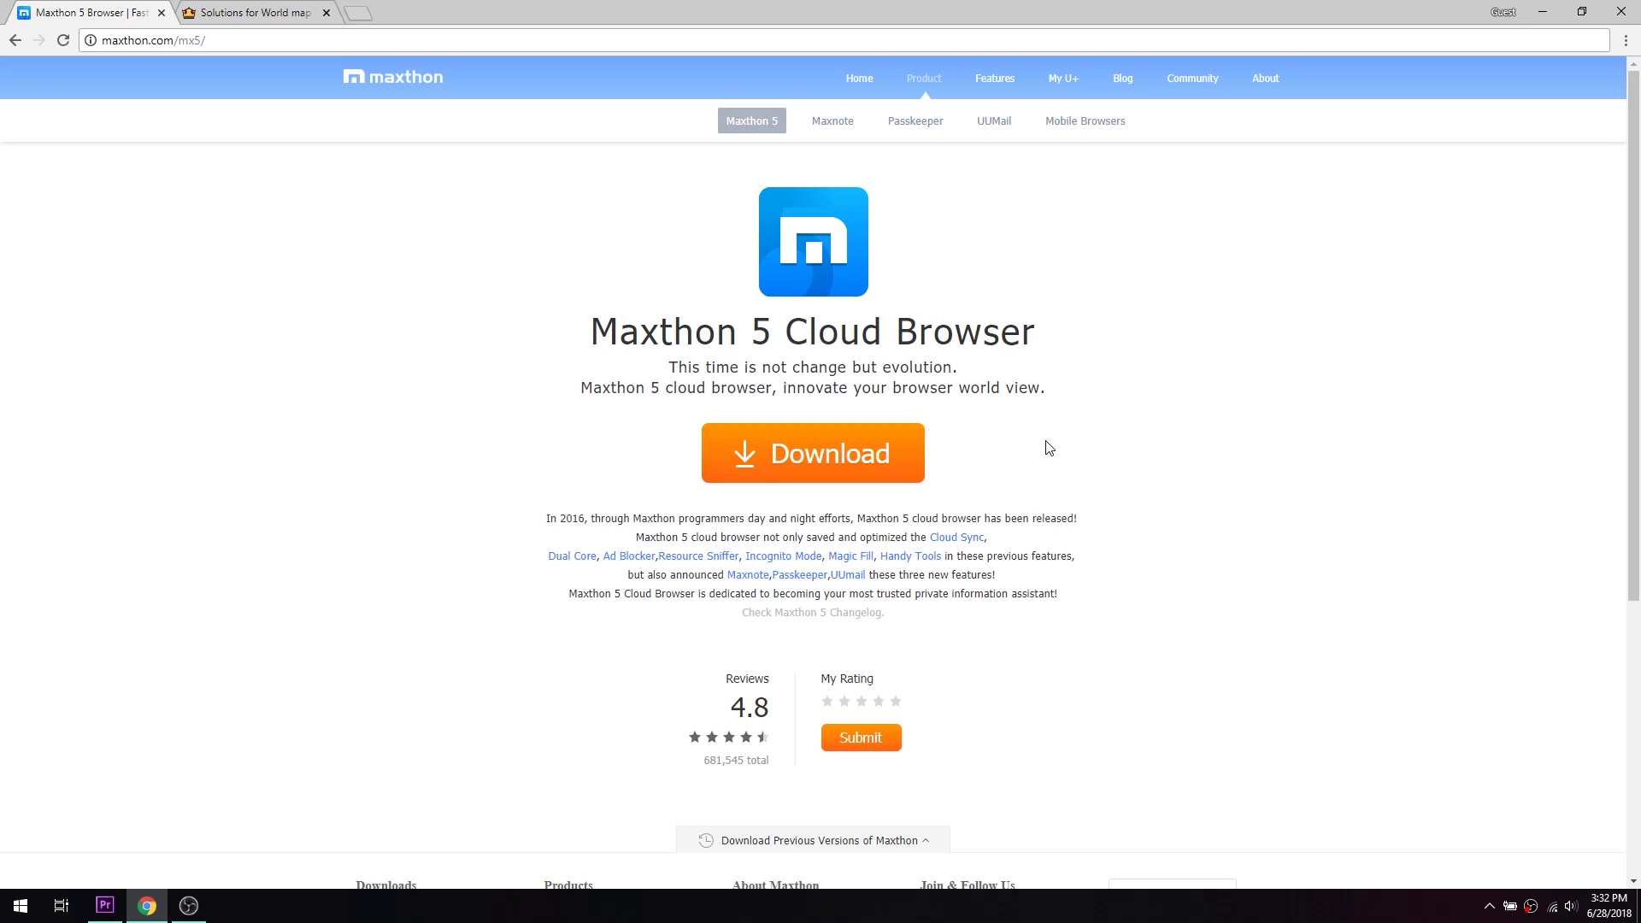
Download the Windows PC version of Maxthon 5 and have the installer open when finished
left_click(890, 462)
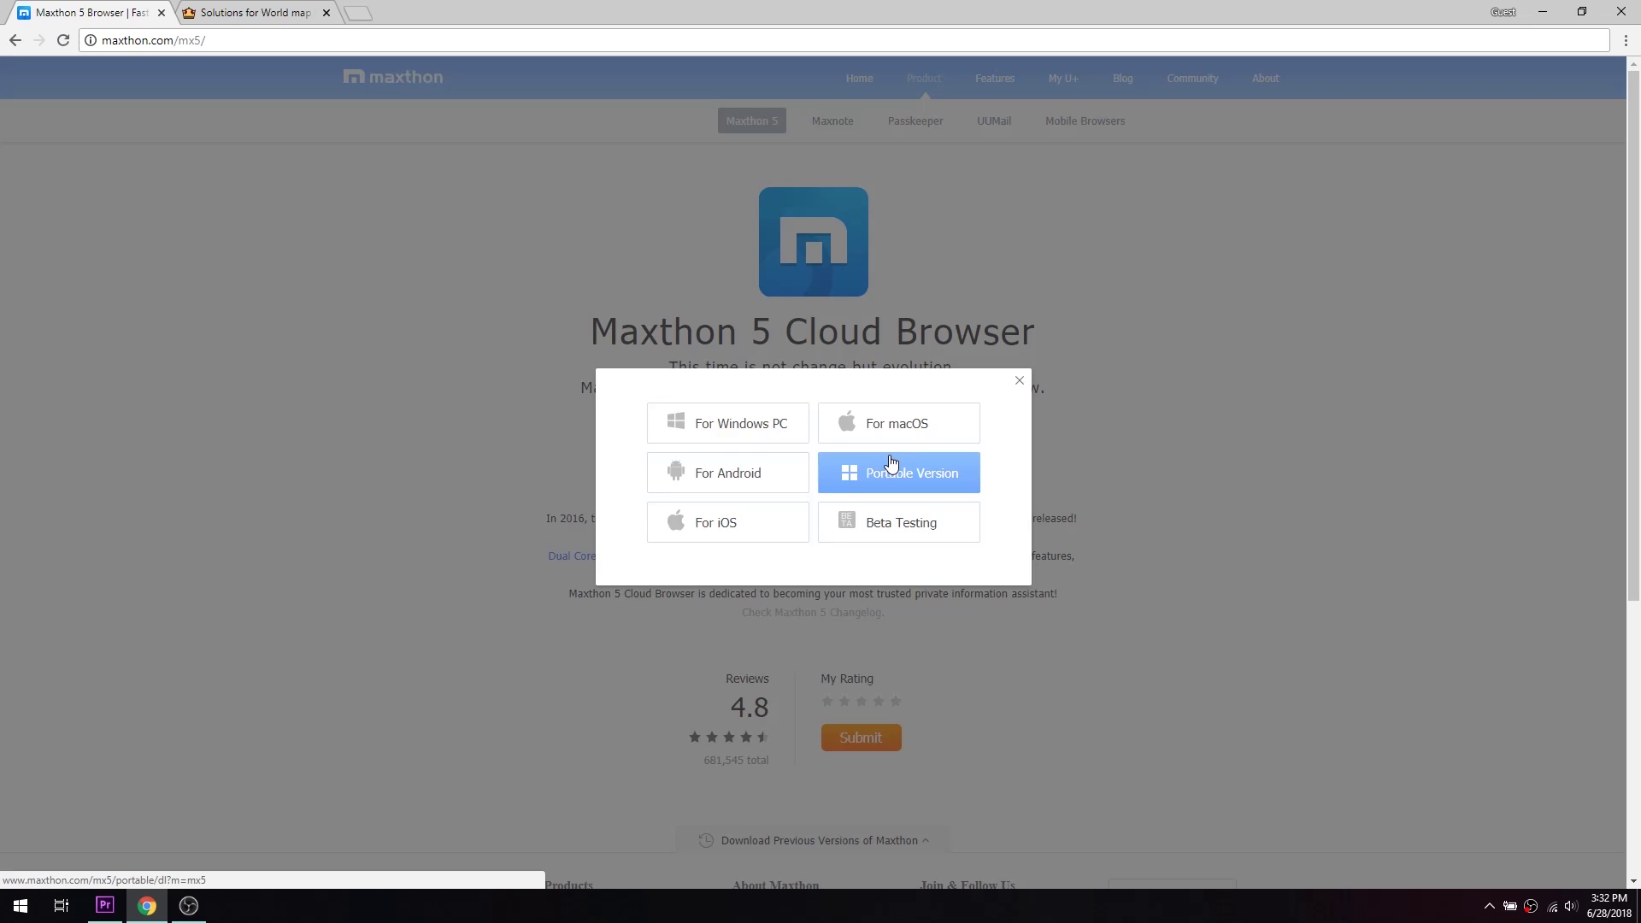
left_click(754, 436)
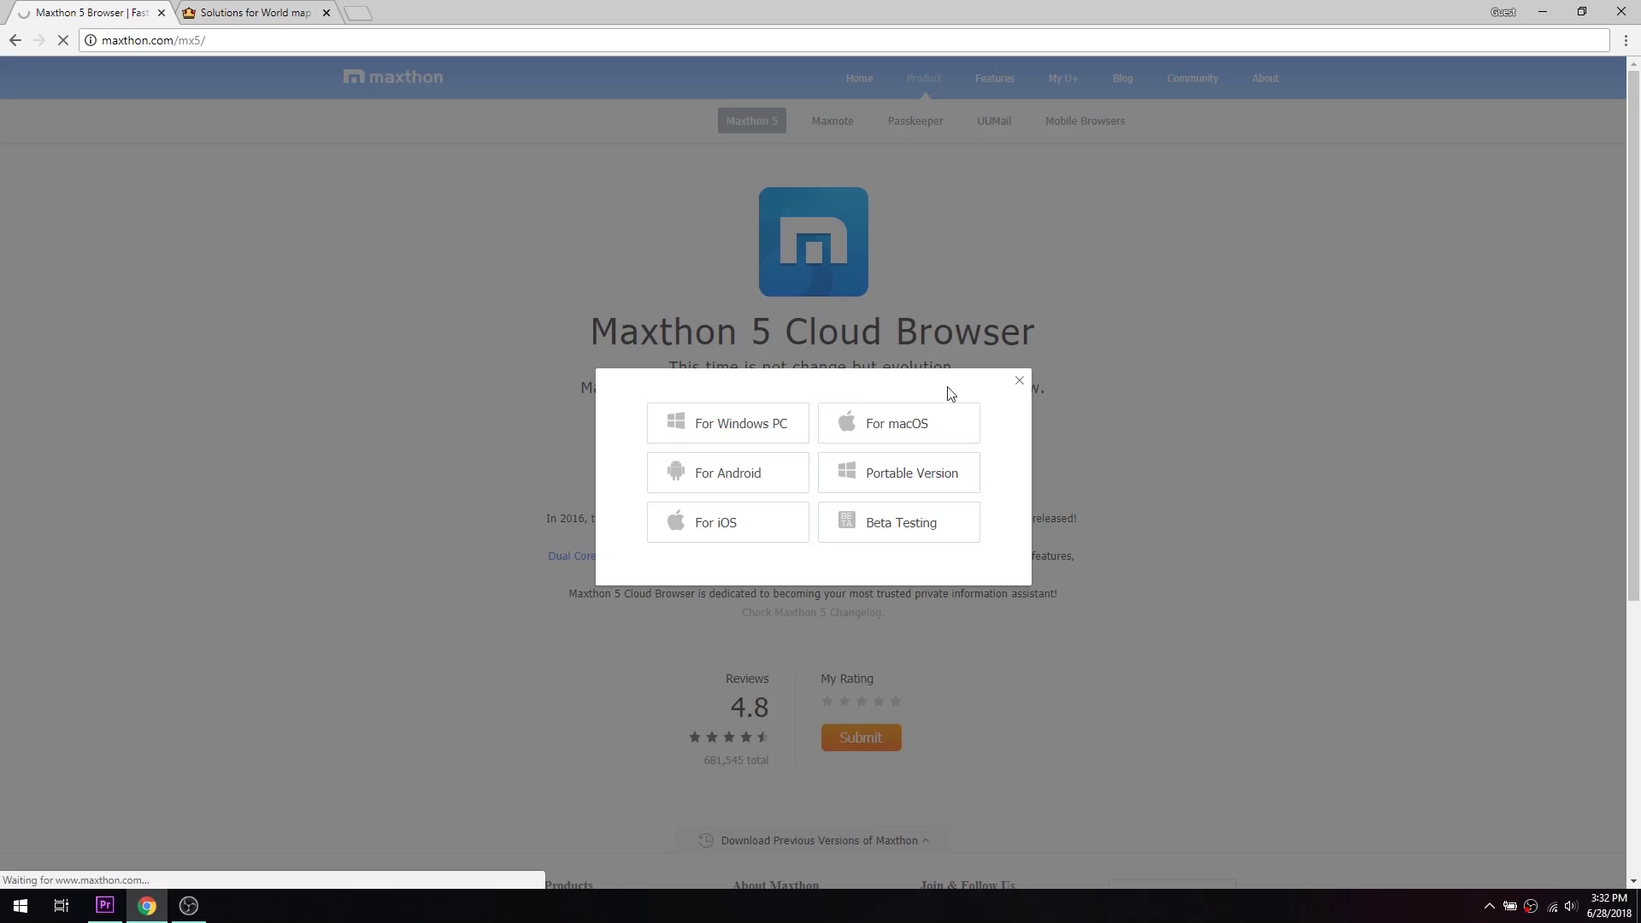
left_click(1020, 361)
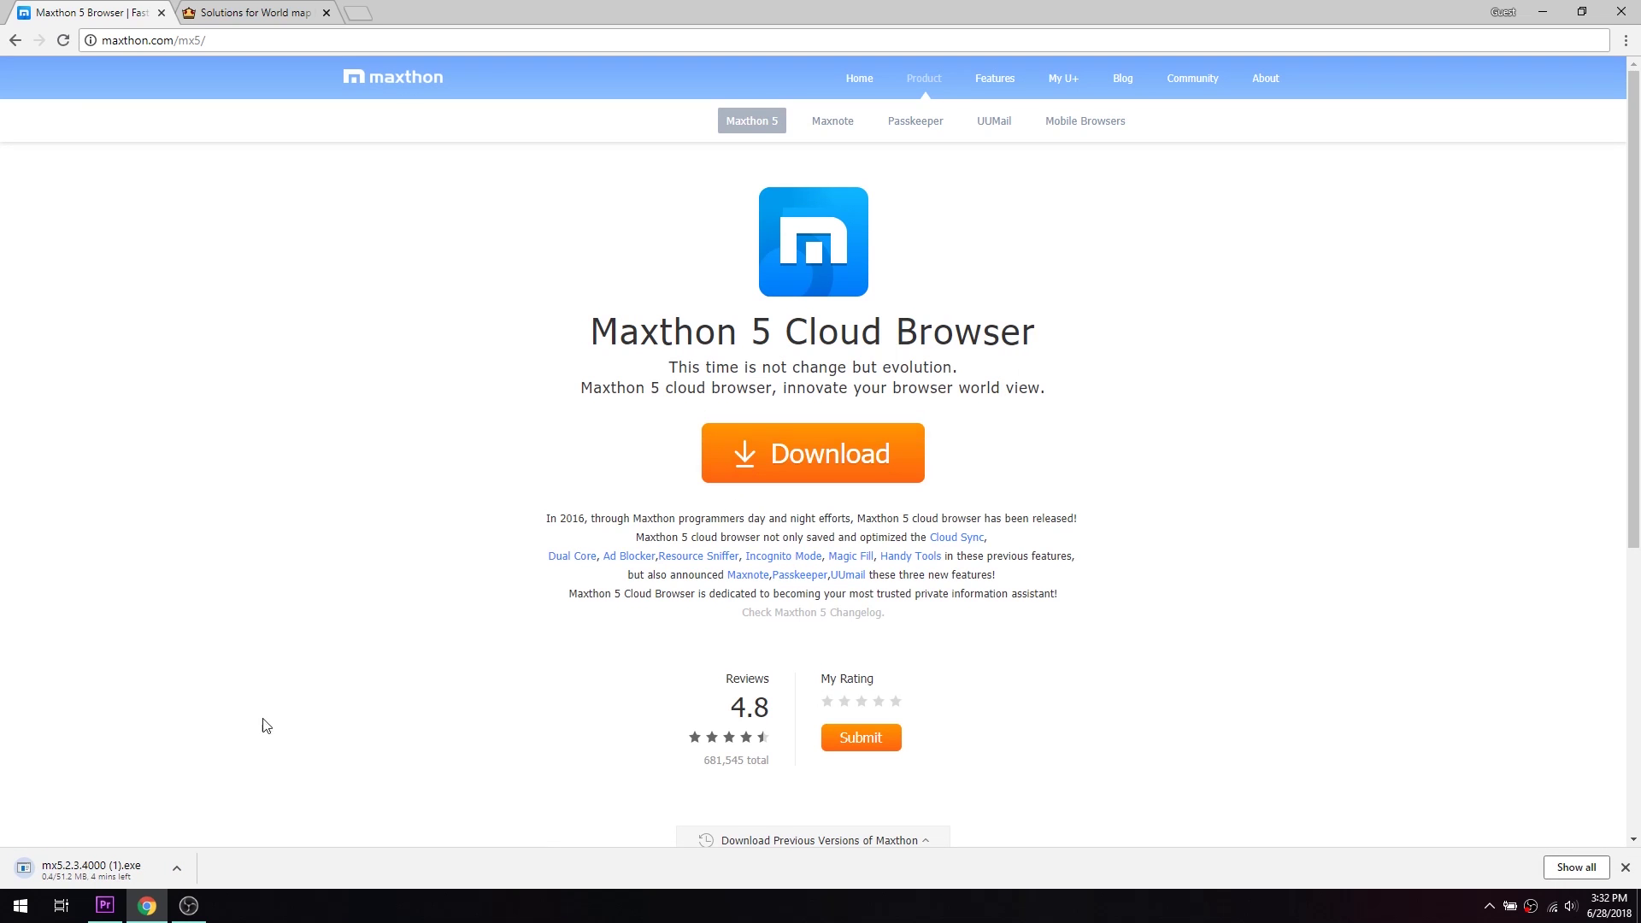
left_click(126, 867)
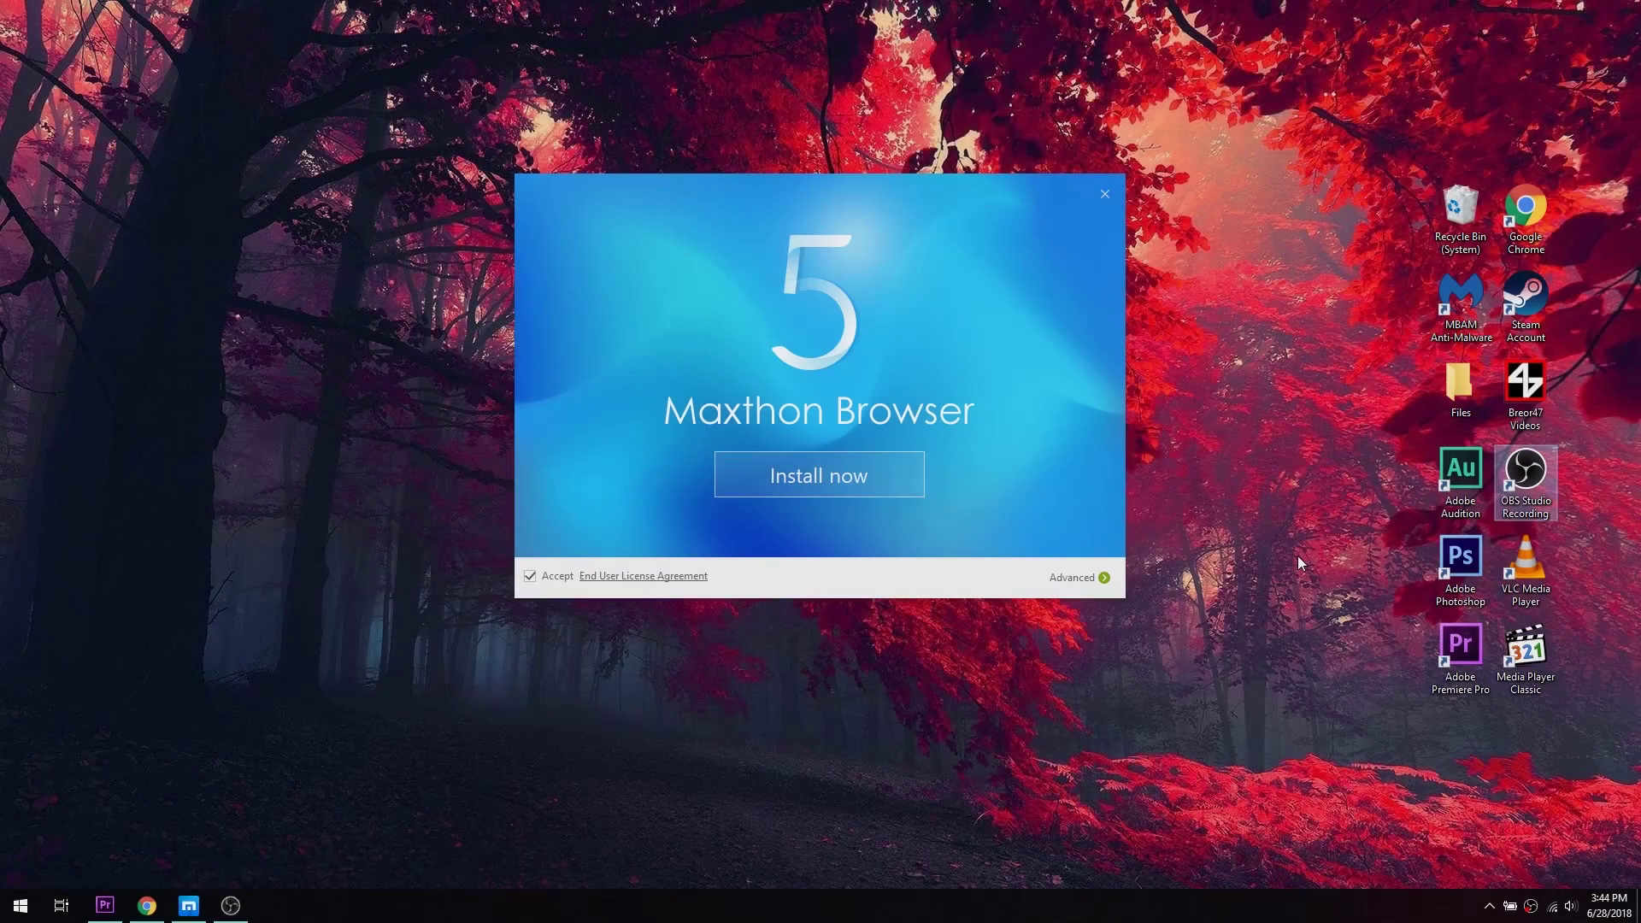
Install Maxthon 5 with 'Set as default browser' unchecked, then skip the account login
left_click(1079, 581)
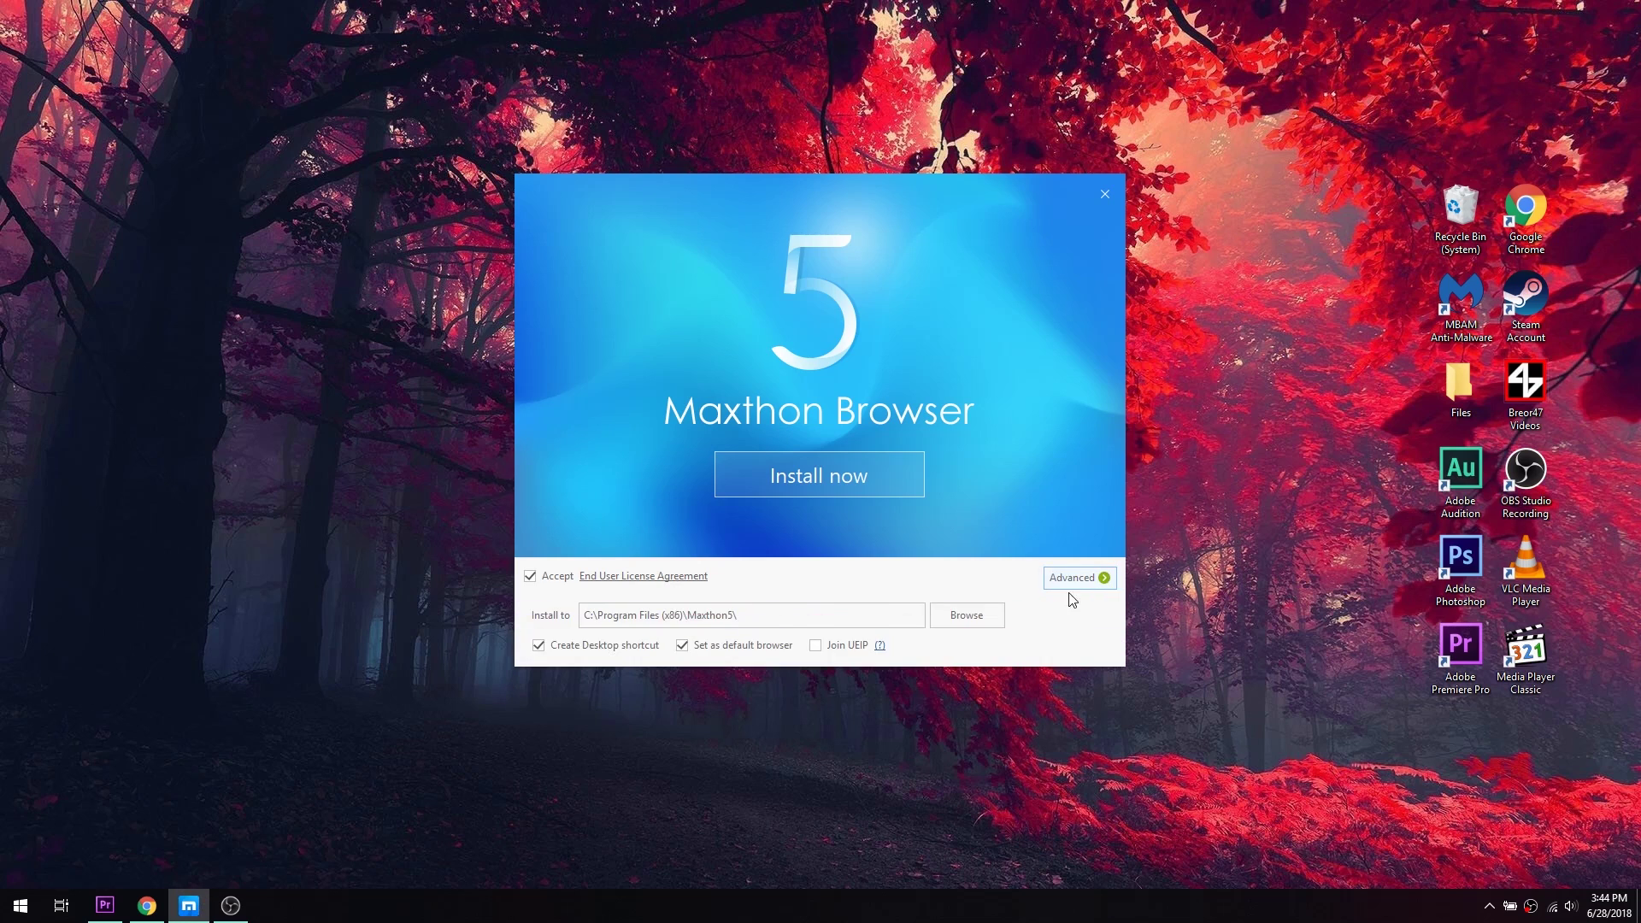
left_click(683, 646)
left_click(778, 484)
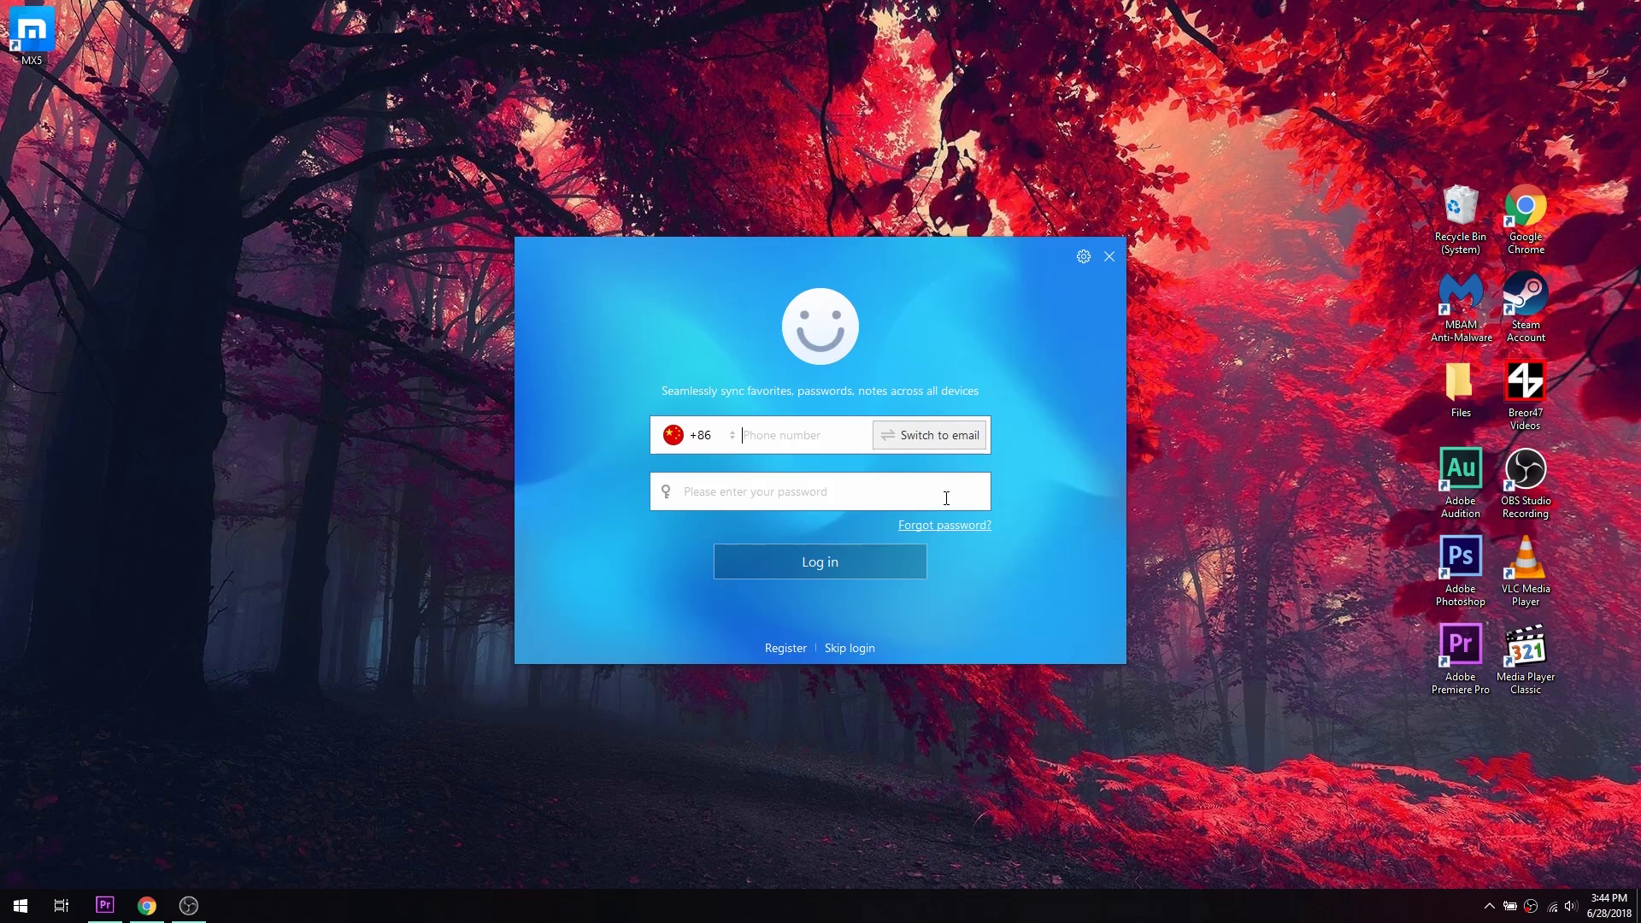
left_click(849, 648)
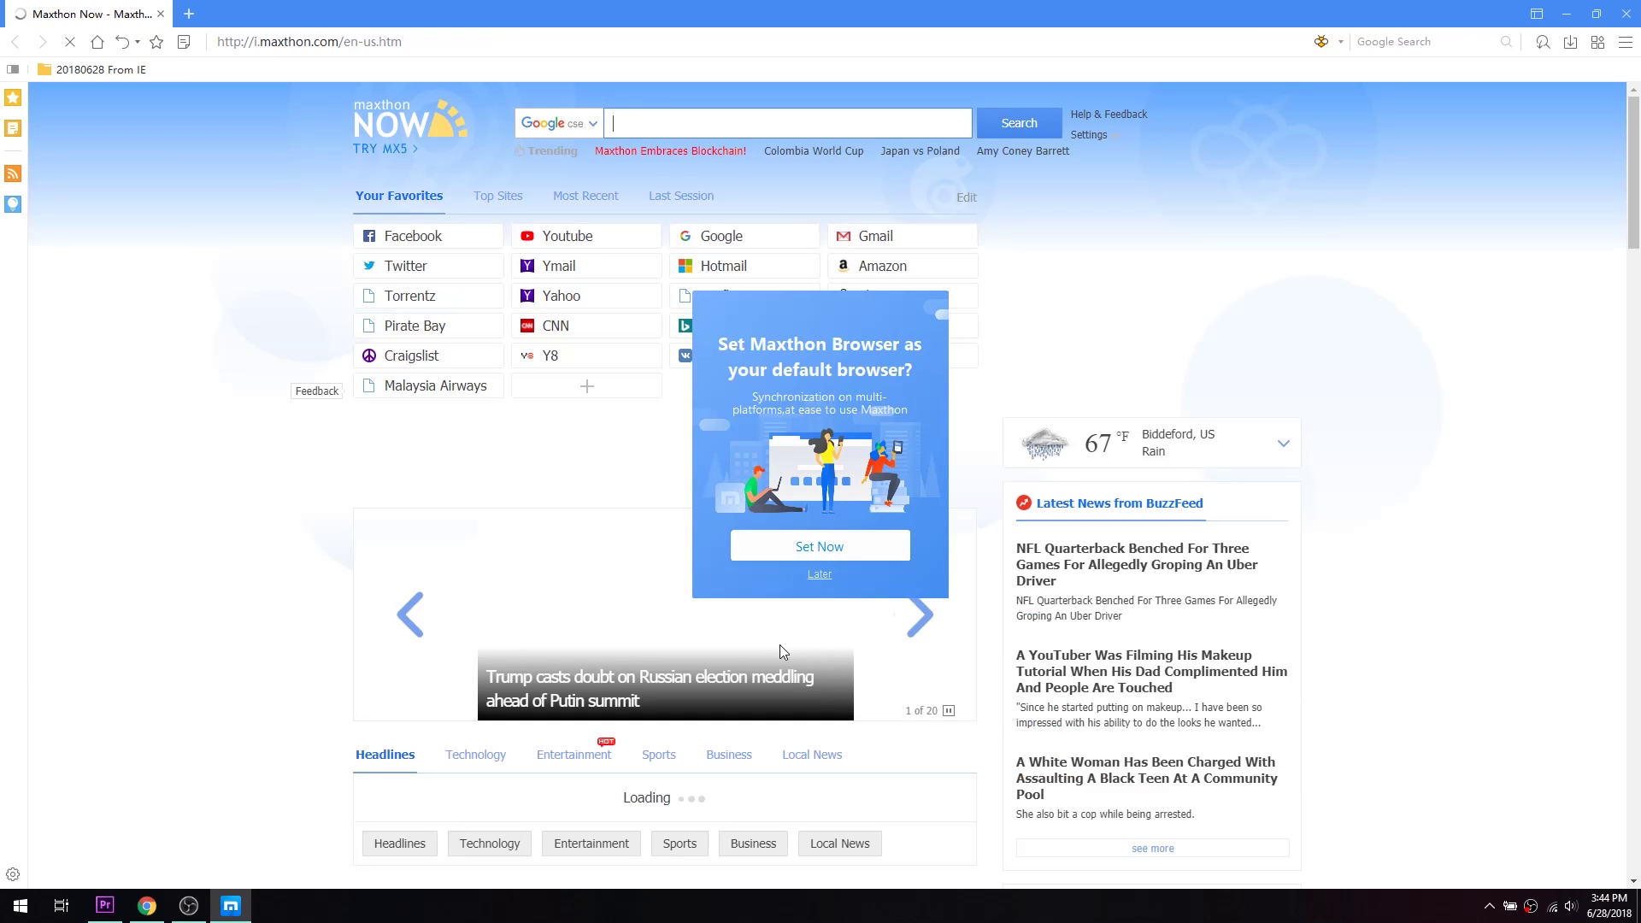
Choose Later on the default-browser prompt and go to empire.goodgamestudios.com in Maxthon
left_click(820, 579)
left_click_drag(398, 43, 365, 47)
key("ctrl+a")
type("emp")
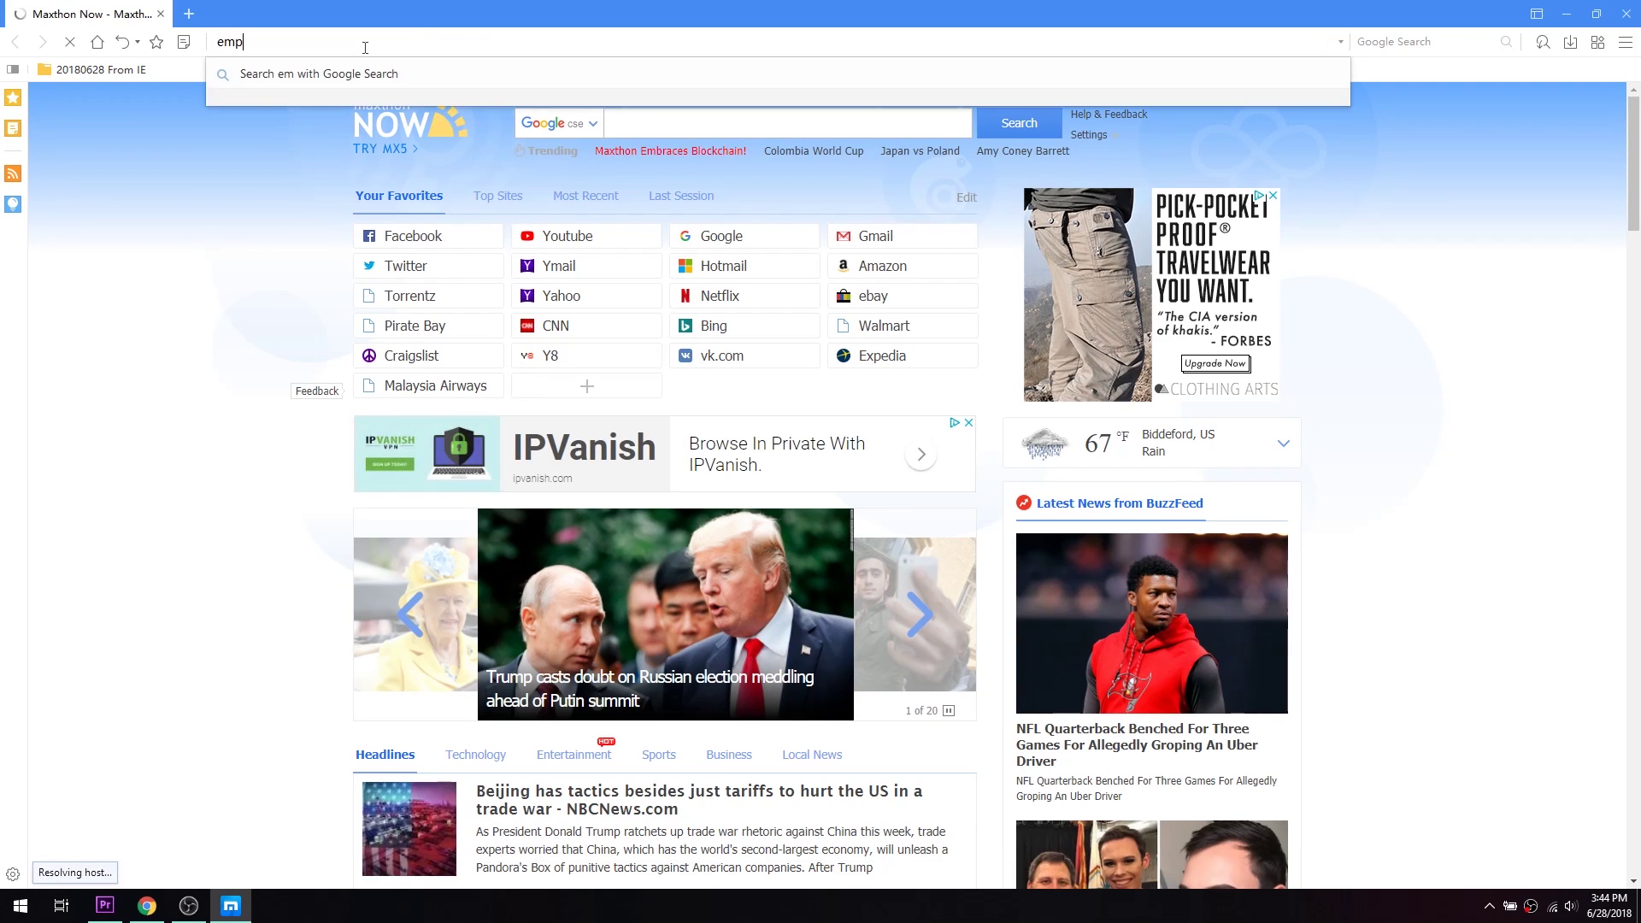
type("ire.goodga")
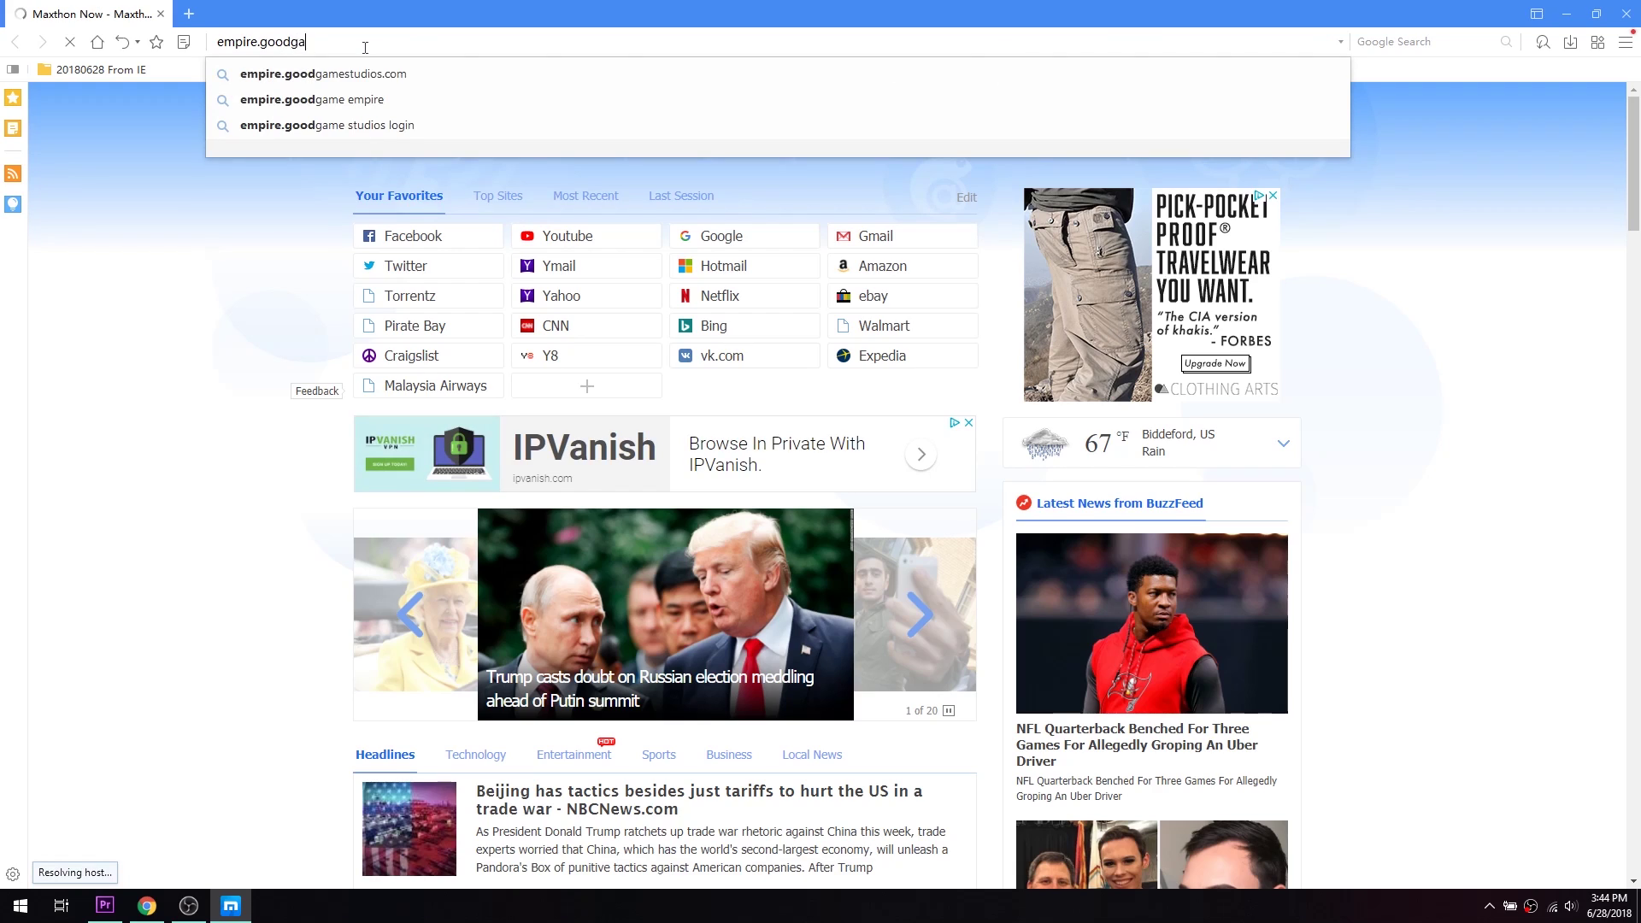
type("mestudios")
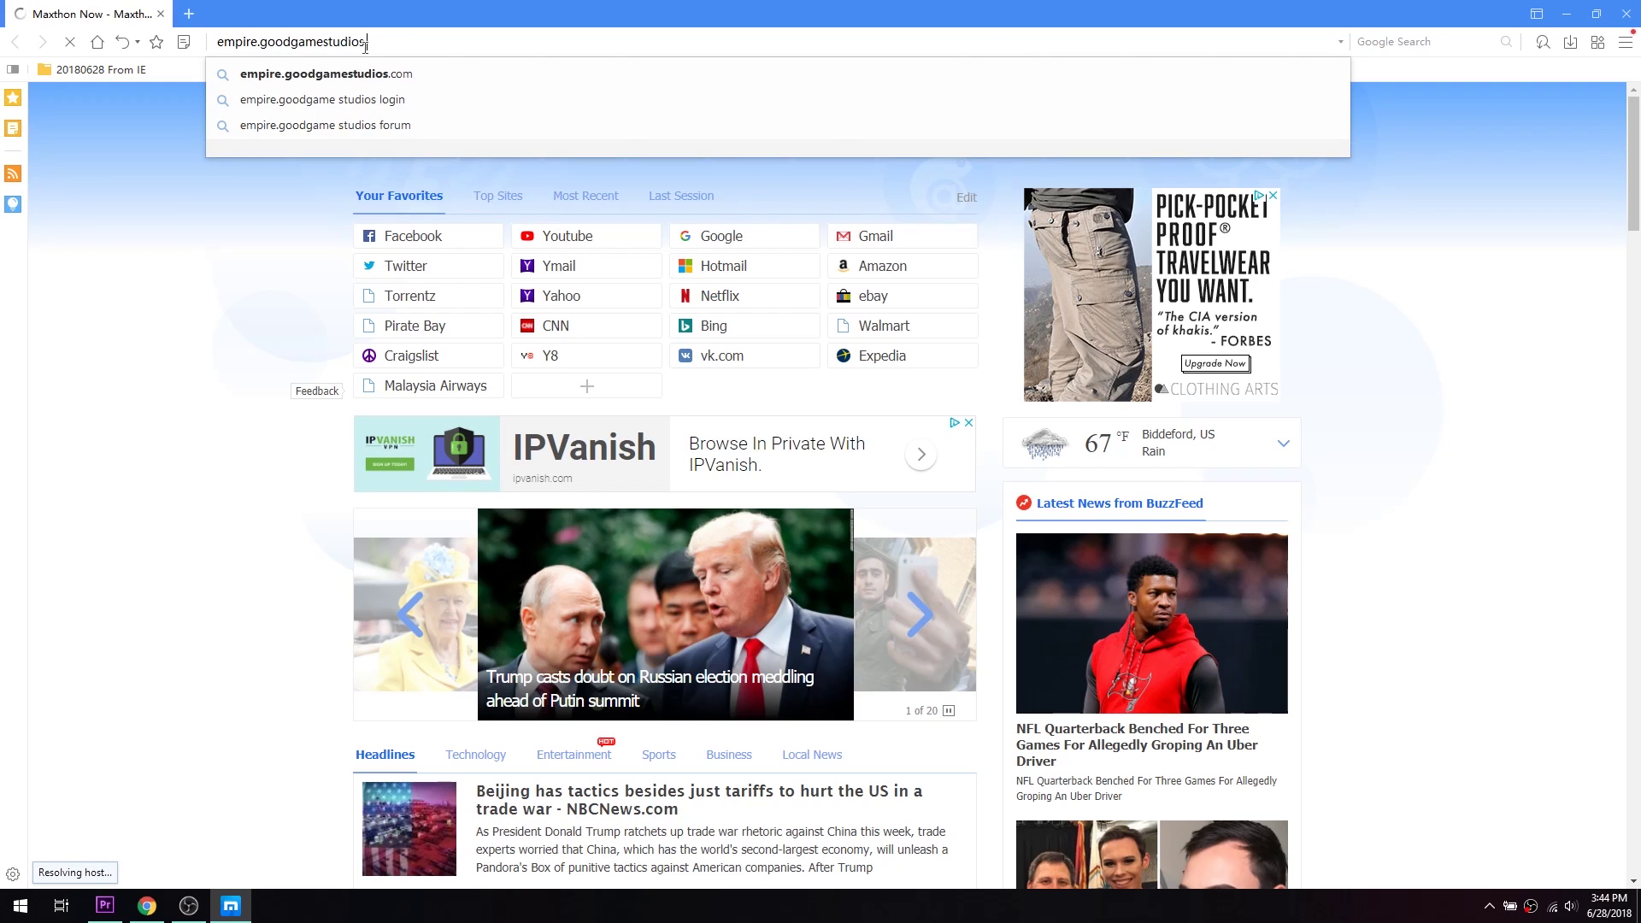
type(".com")
key("Return")
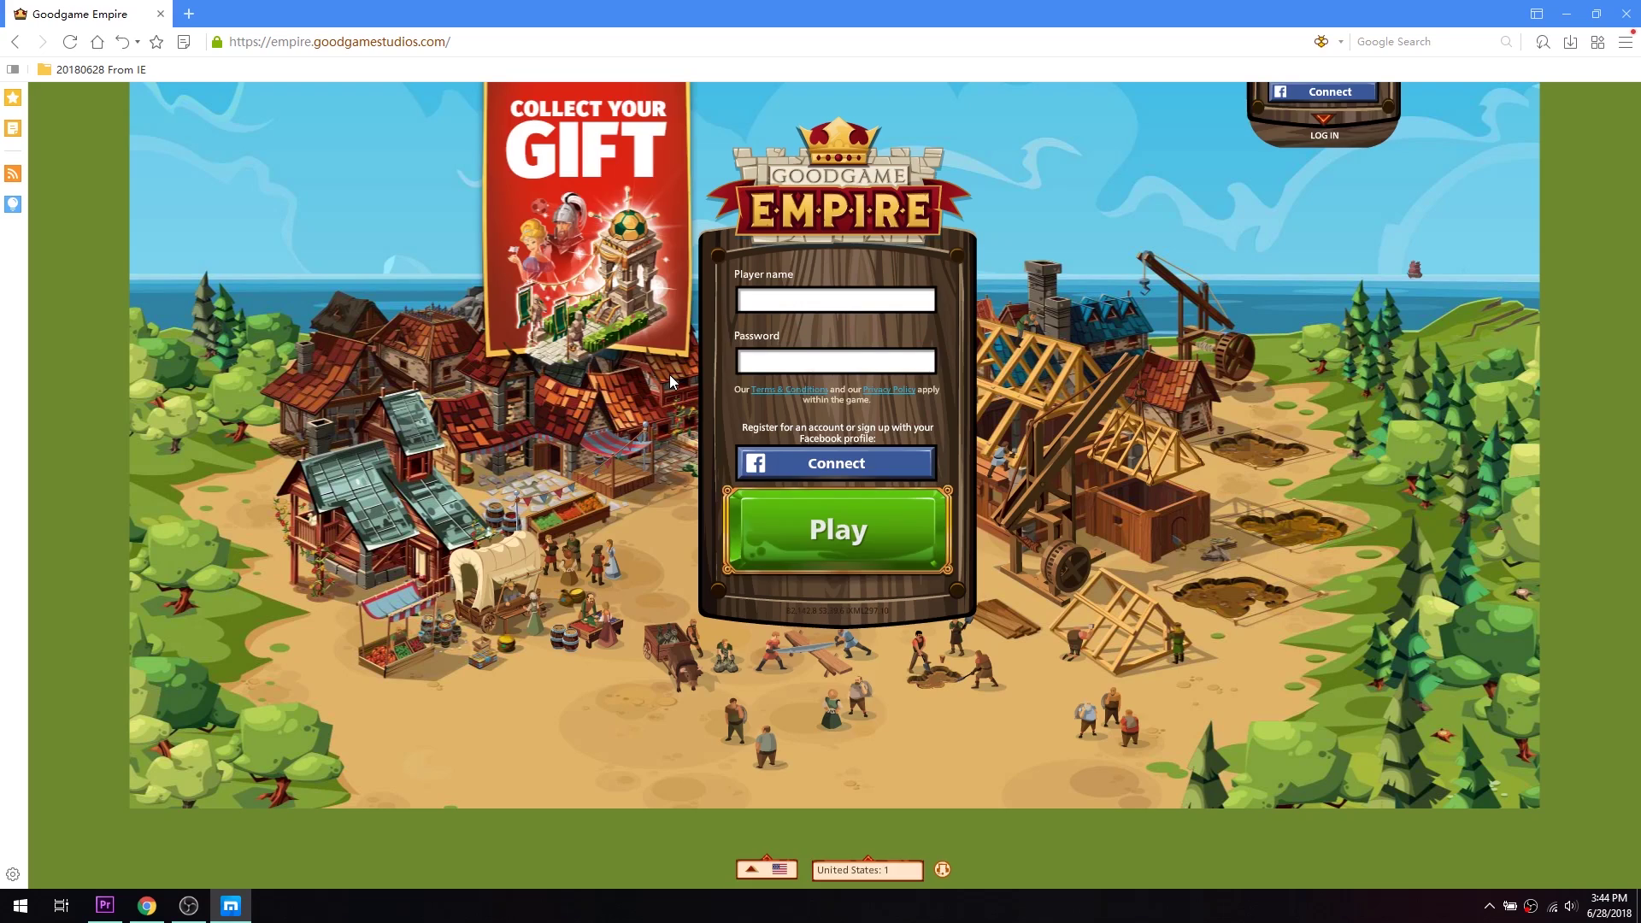
Log in to Goodgame Empire with the player name and account password
left_click(1327, 106)
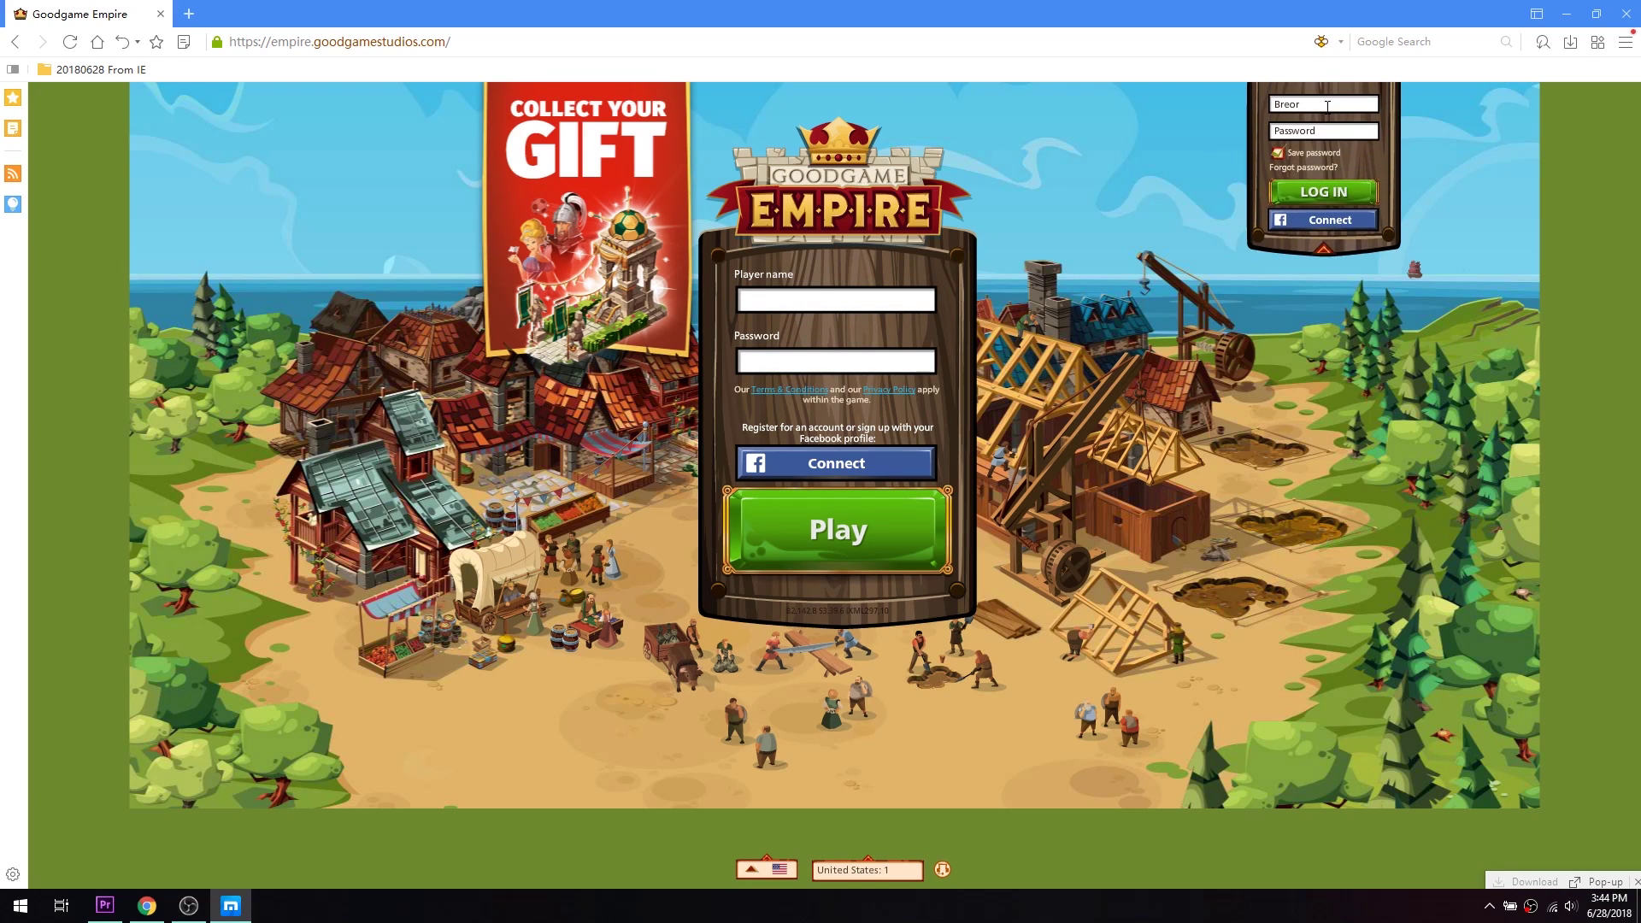
left_click(1325, 130)
key("Return")
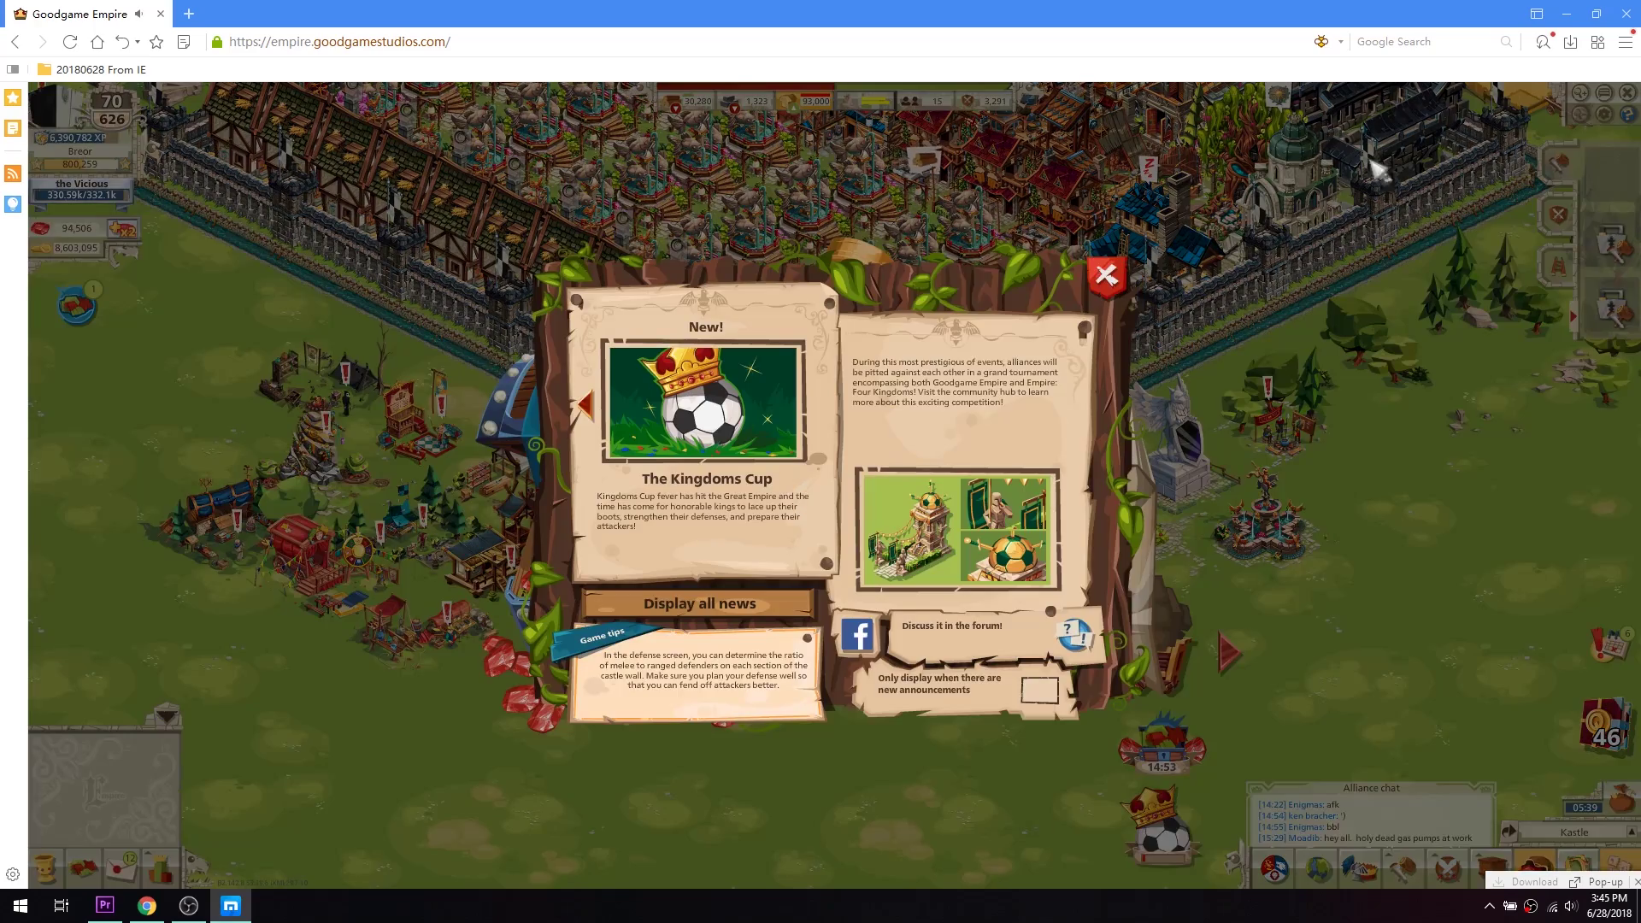
Close the Kingdoms Cup news, World Cup Bonanza offer and Alliance Prime Time popups
left_click(1111, 275)
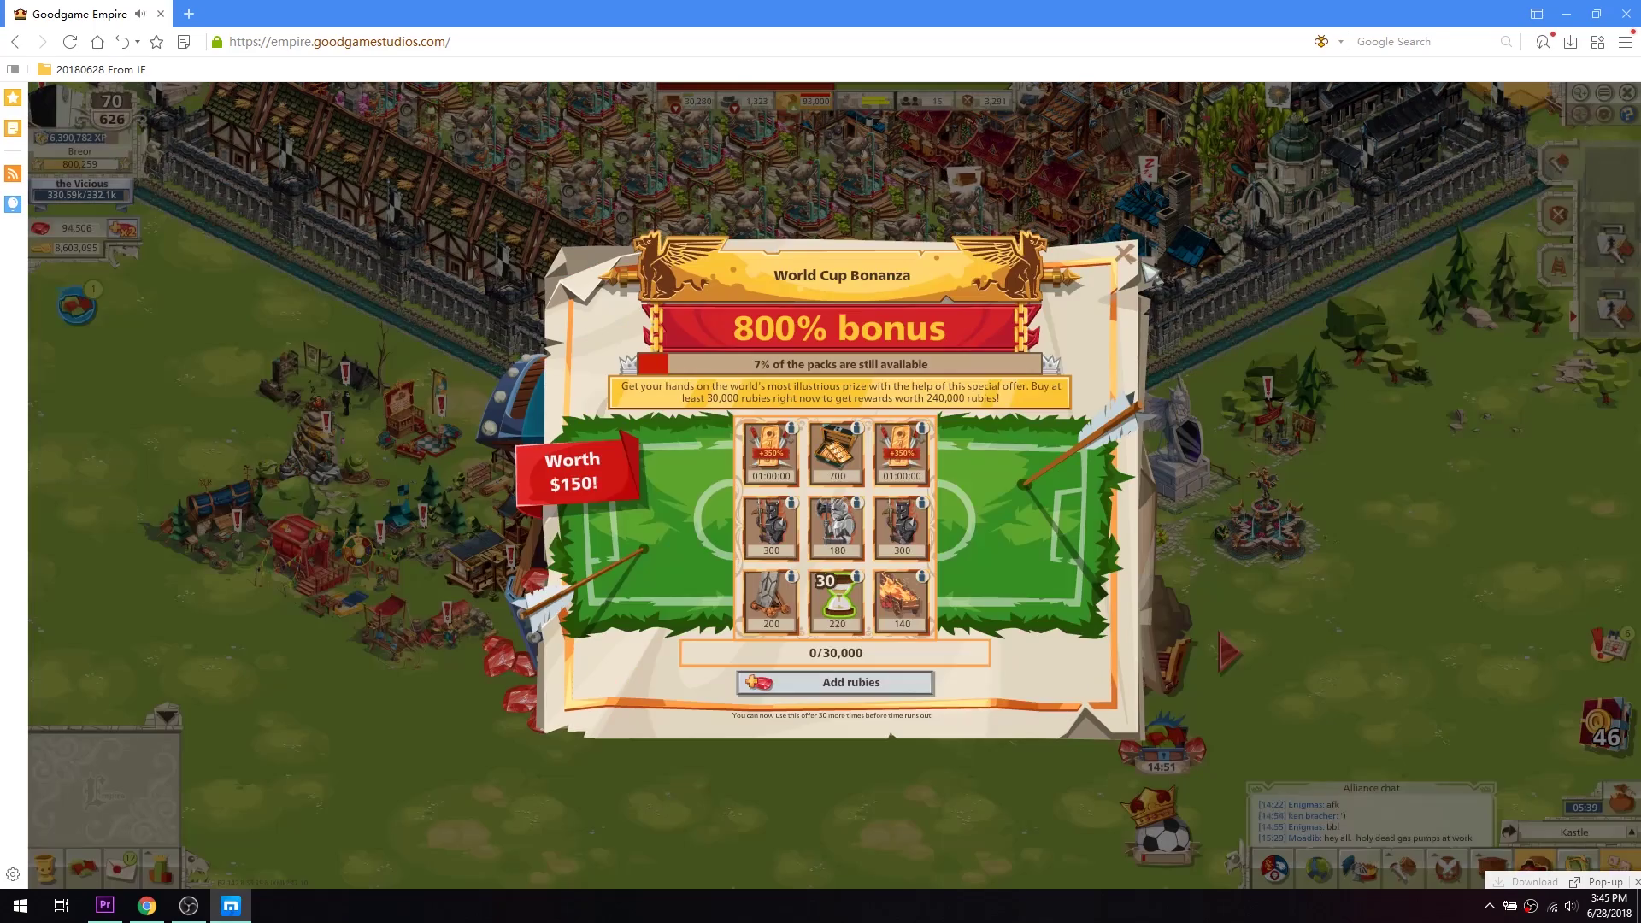
left_click(1125, 254)
left_click(1092, 394)
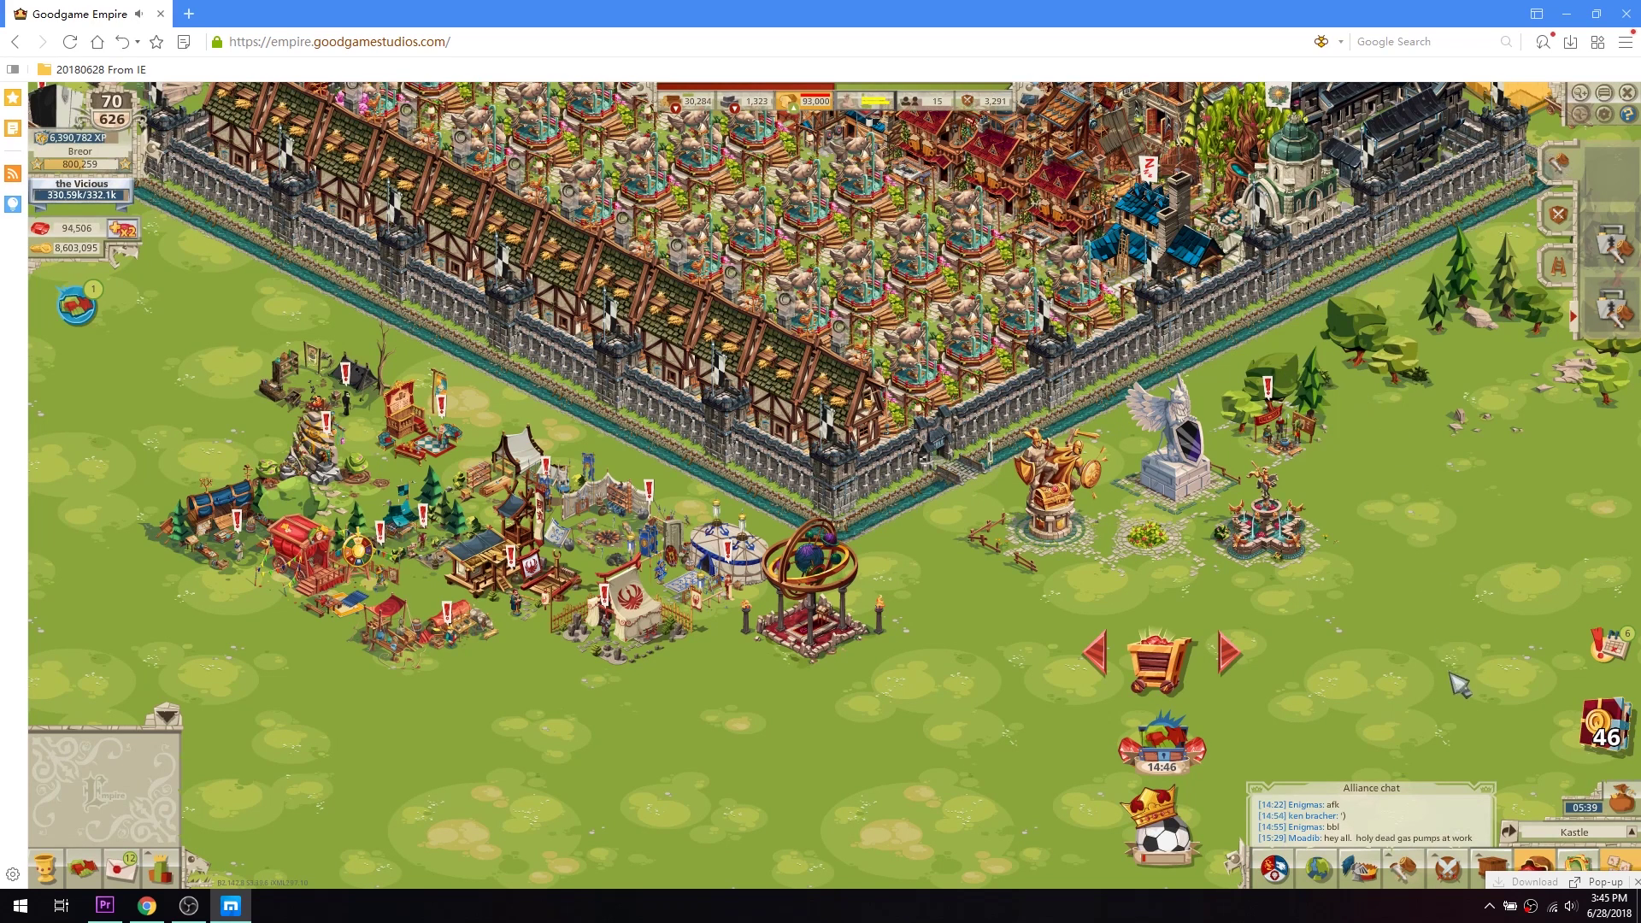
Switch to the food castle and open its Military hospital
left_click(1564, 831)
left_click(1550, 768)
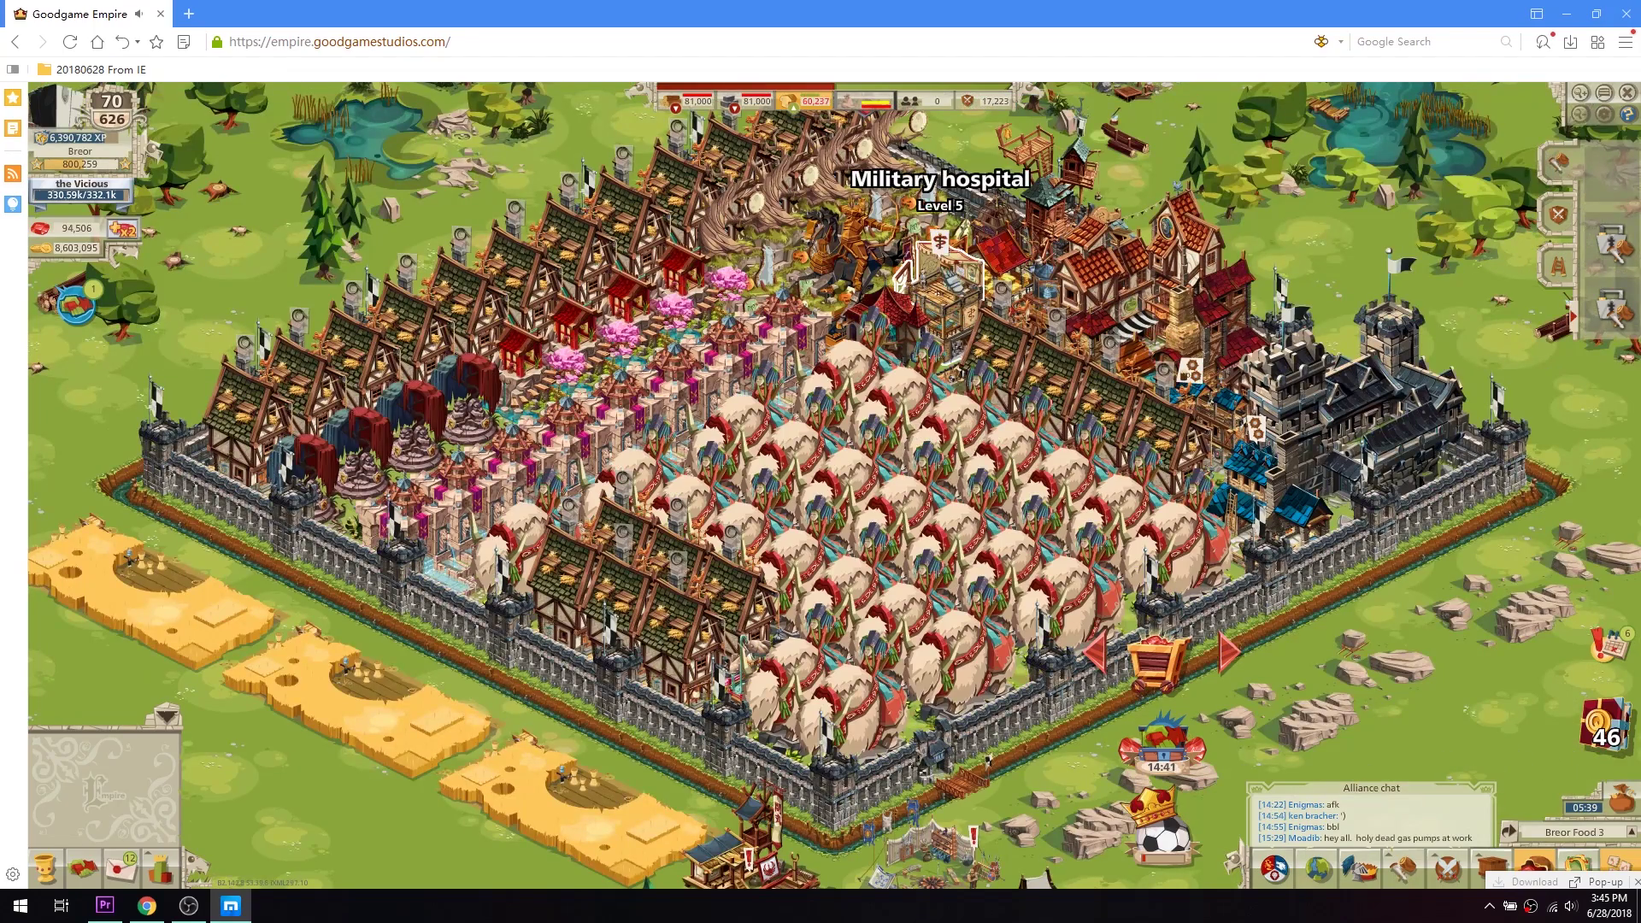
left_click(936, 277)
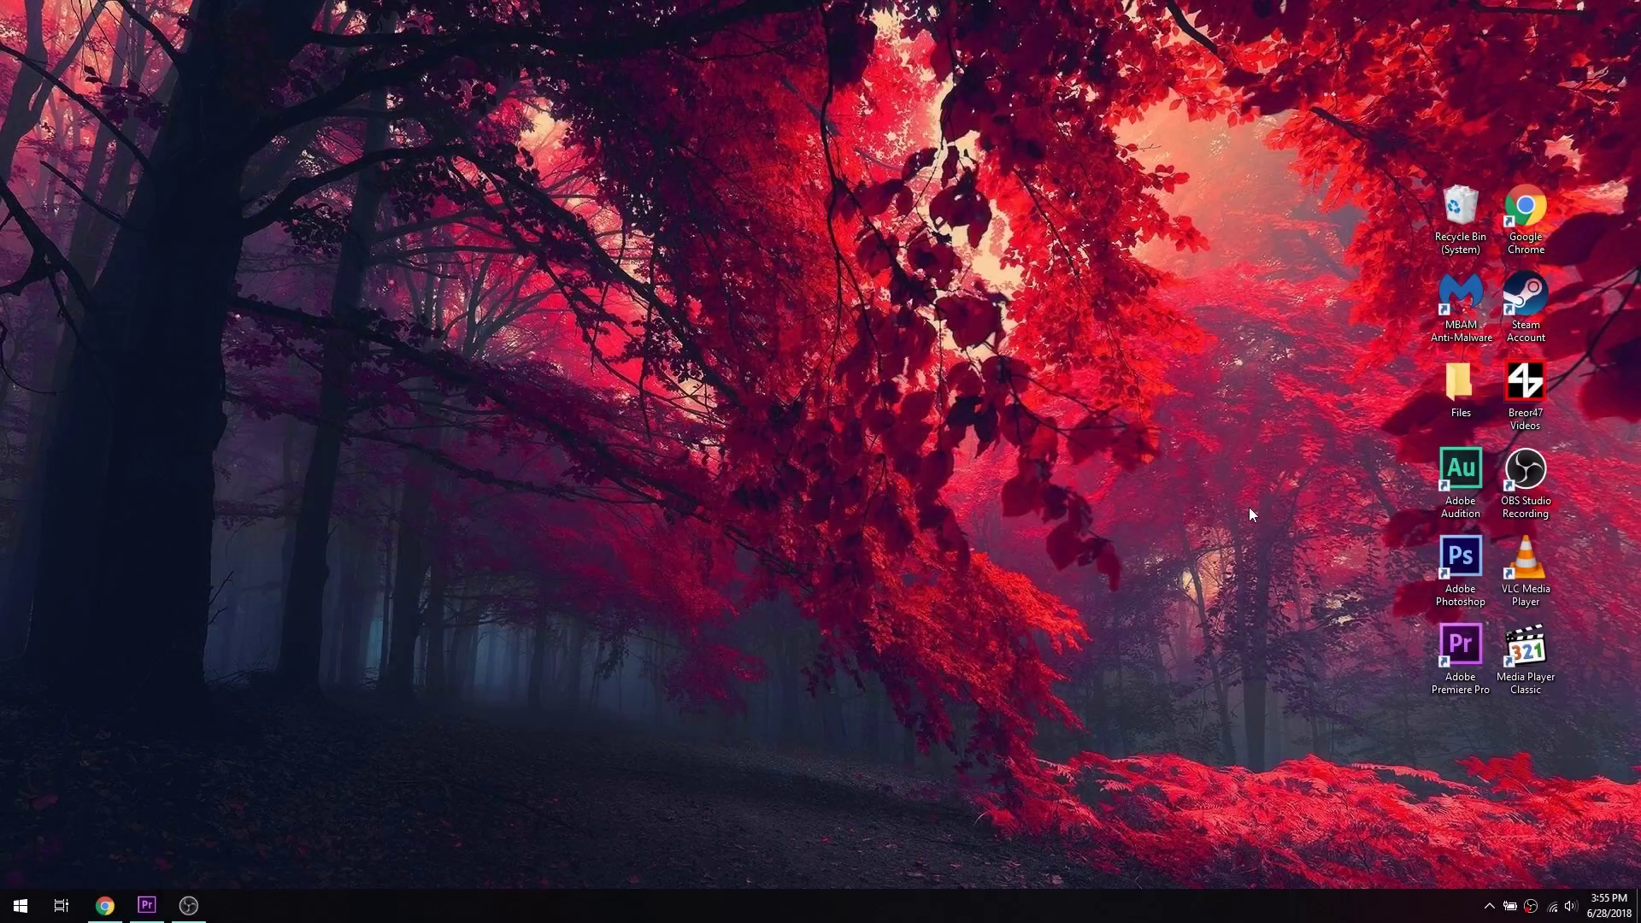
Search Start for 'note' and run Notepad as administrator
left_click(21, 905)
type("note")
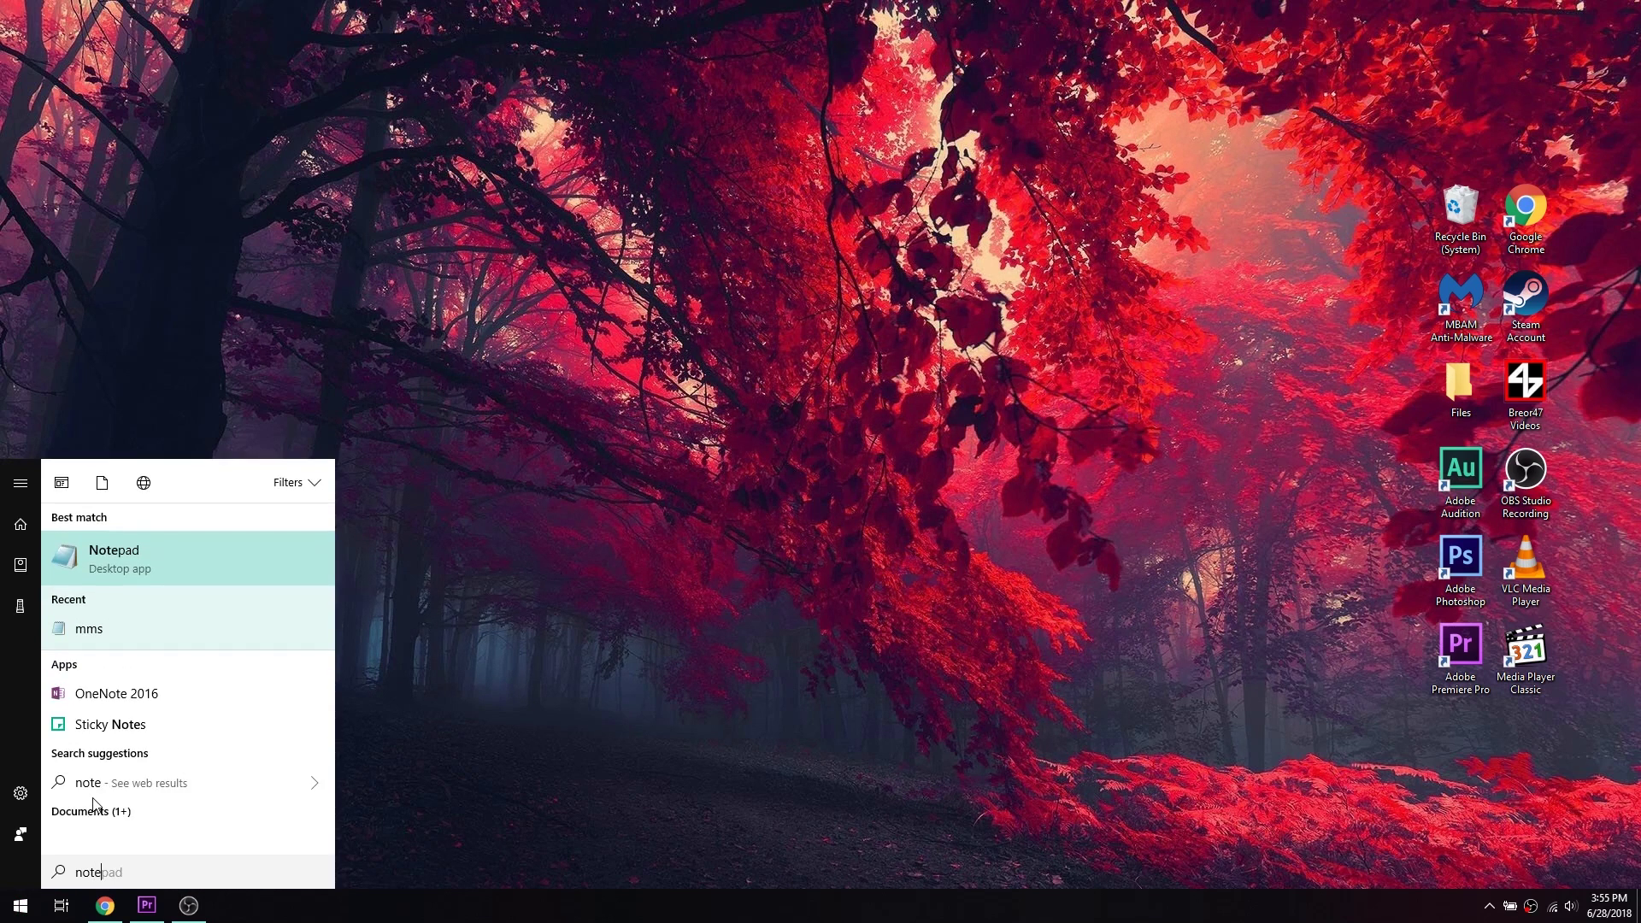
right_click(80, 560)
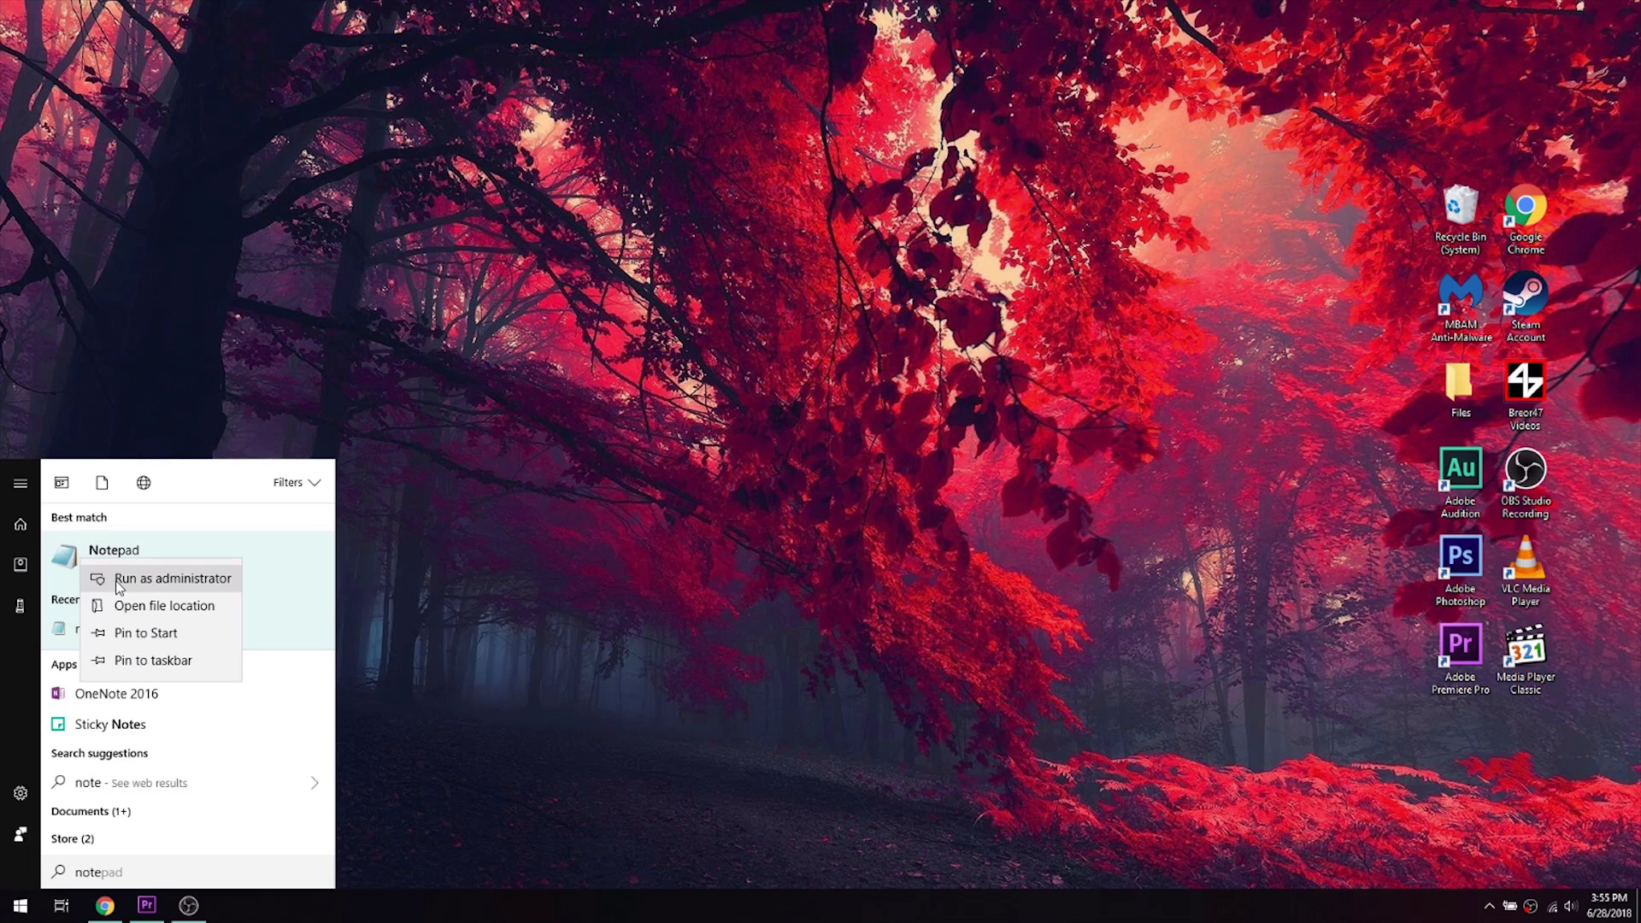
left_click(115, 581)
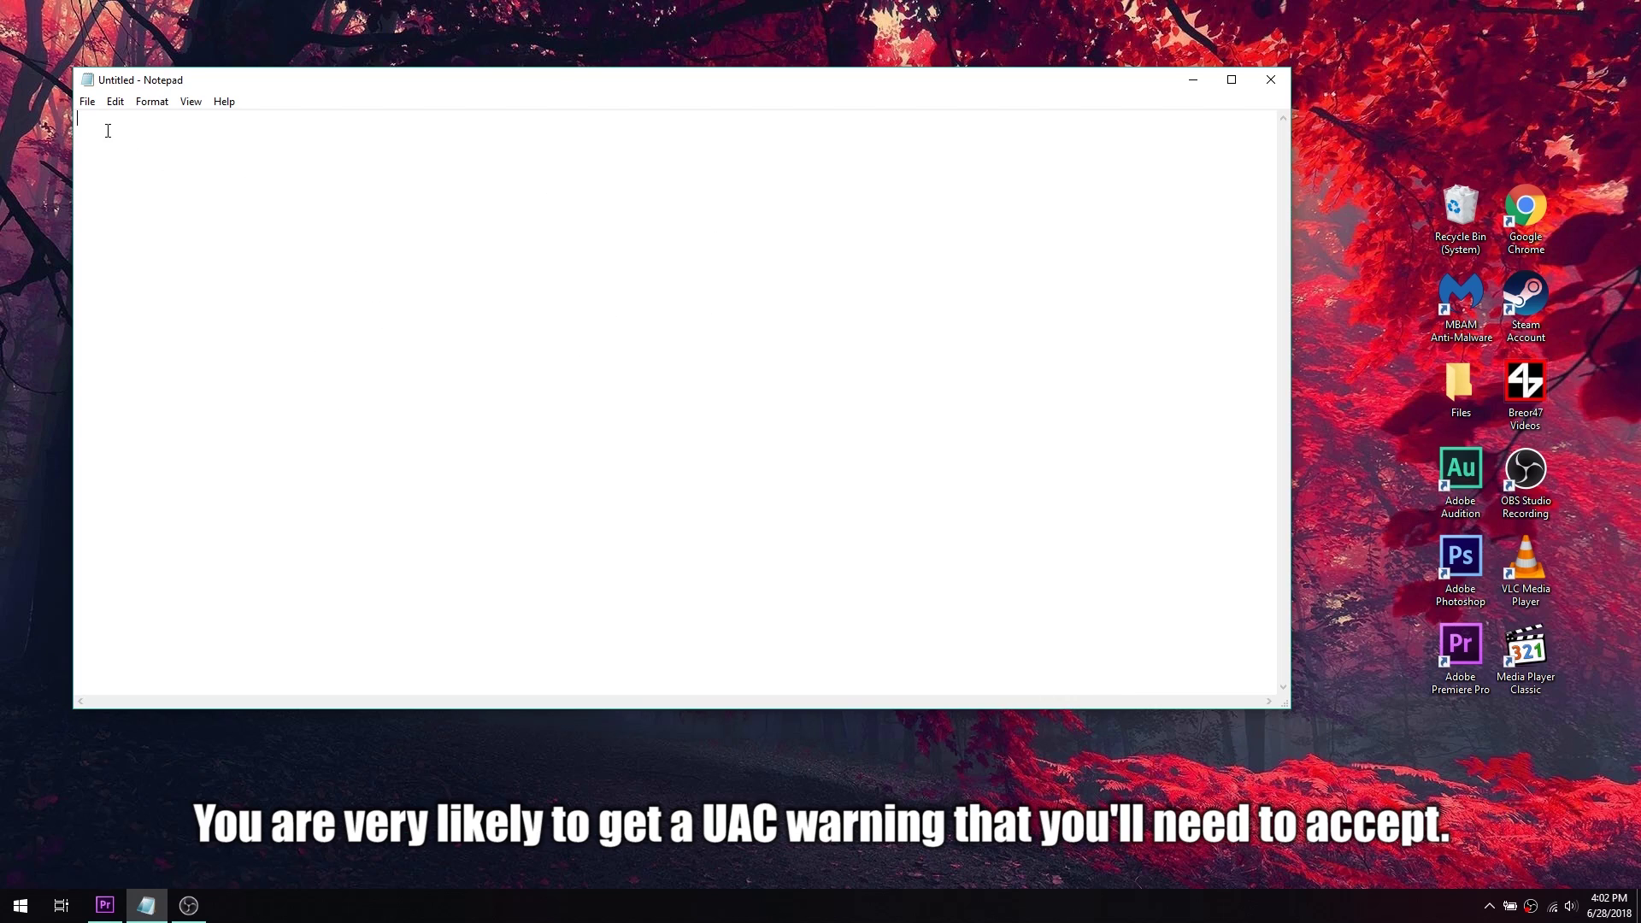
Open C:\Windows\SysWOW64\Macromed\Flash\mms.cfg in Notepad by pasting its path
left_click(86, 100)
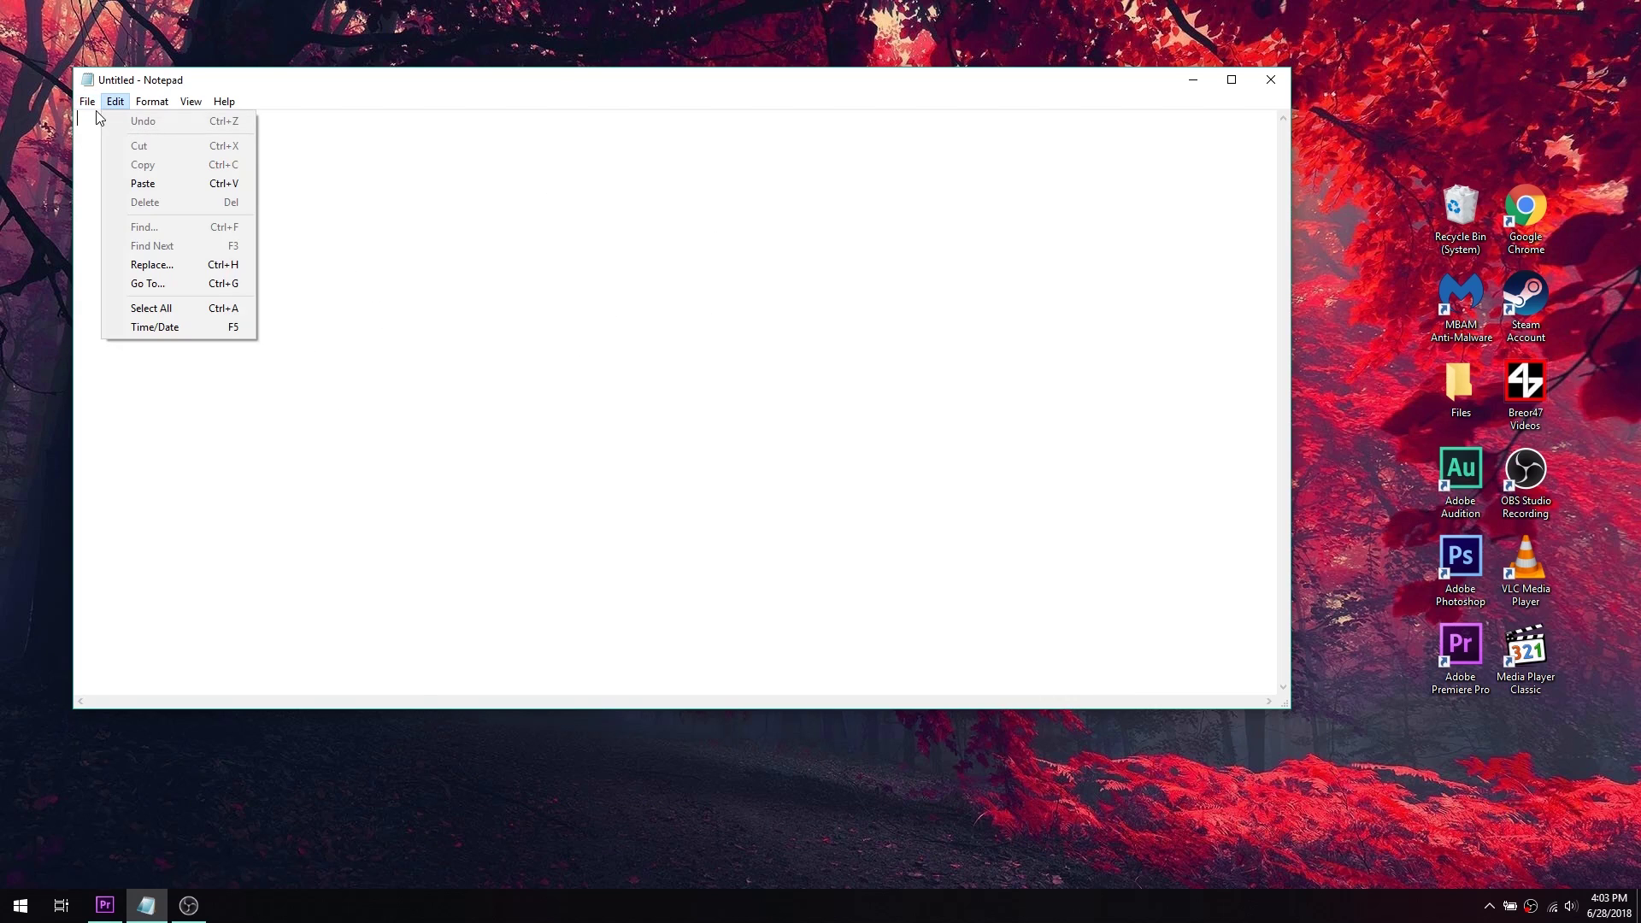
left_click(111, 140)
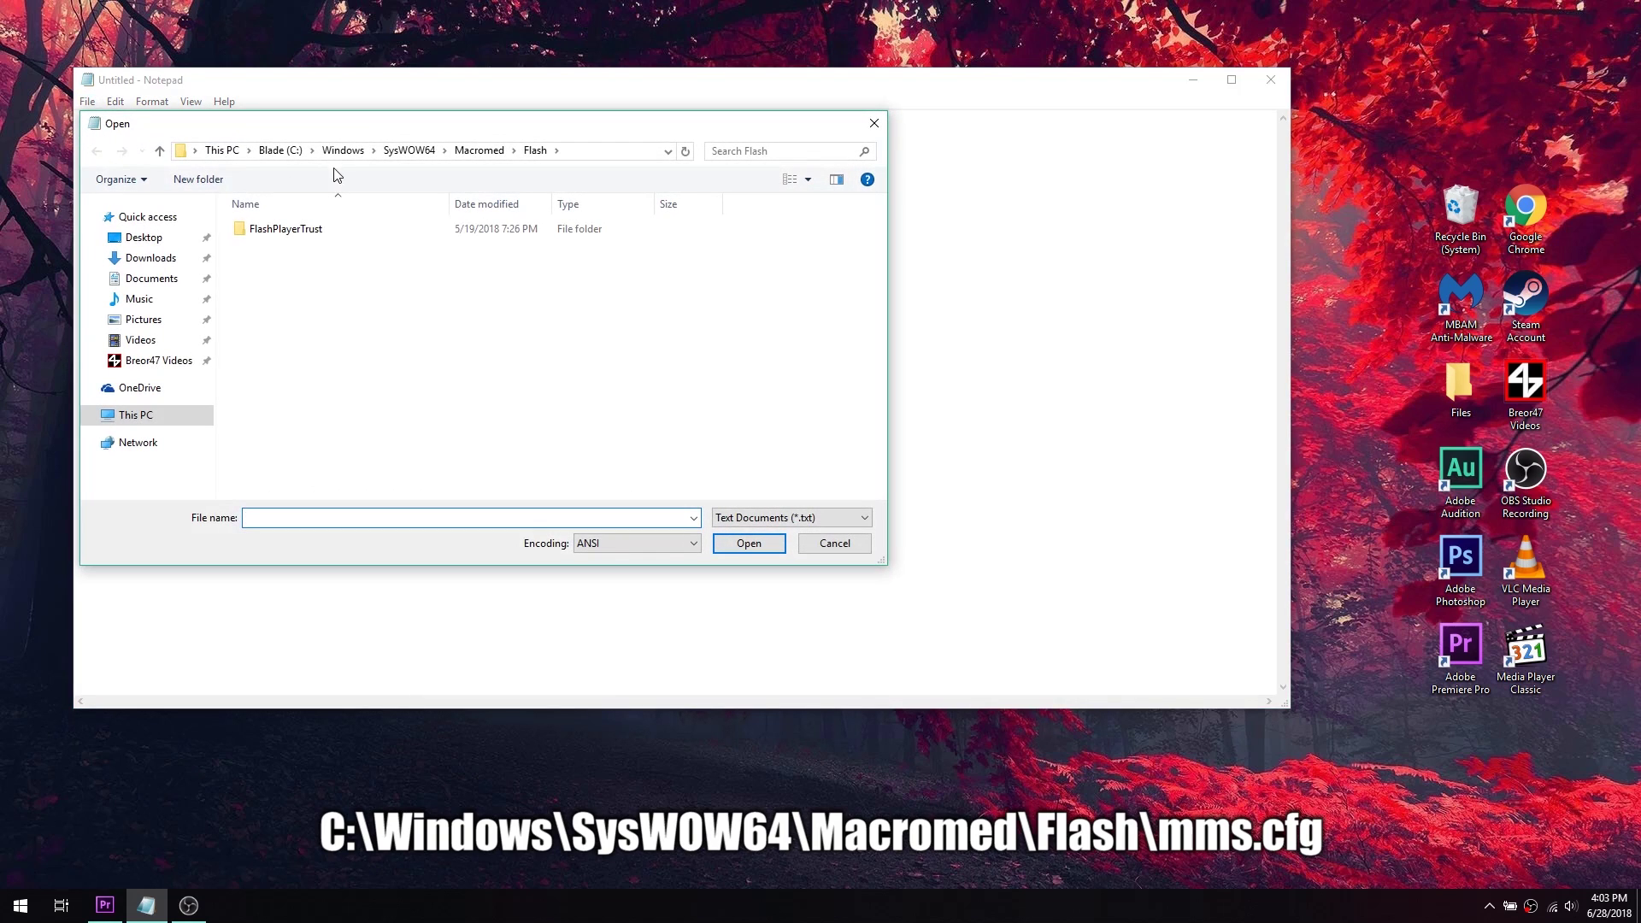
left_click(580, 152)
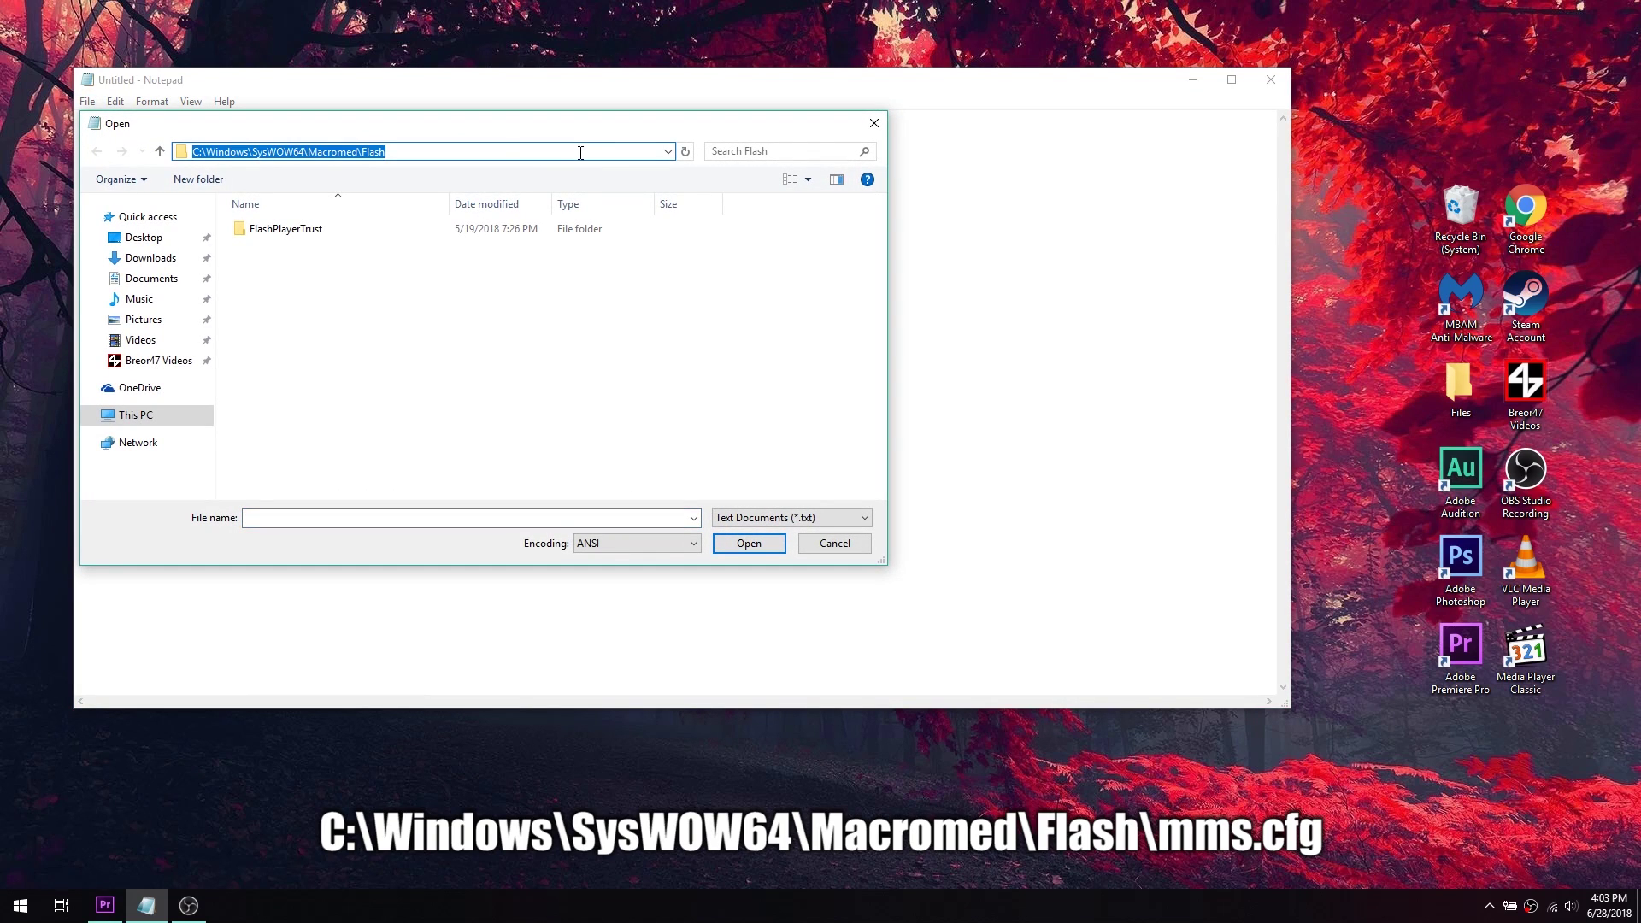
type("C:\\Windows\\SysWOW64\\Macromed\\Flash\\mms.cfg")
key("Return")
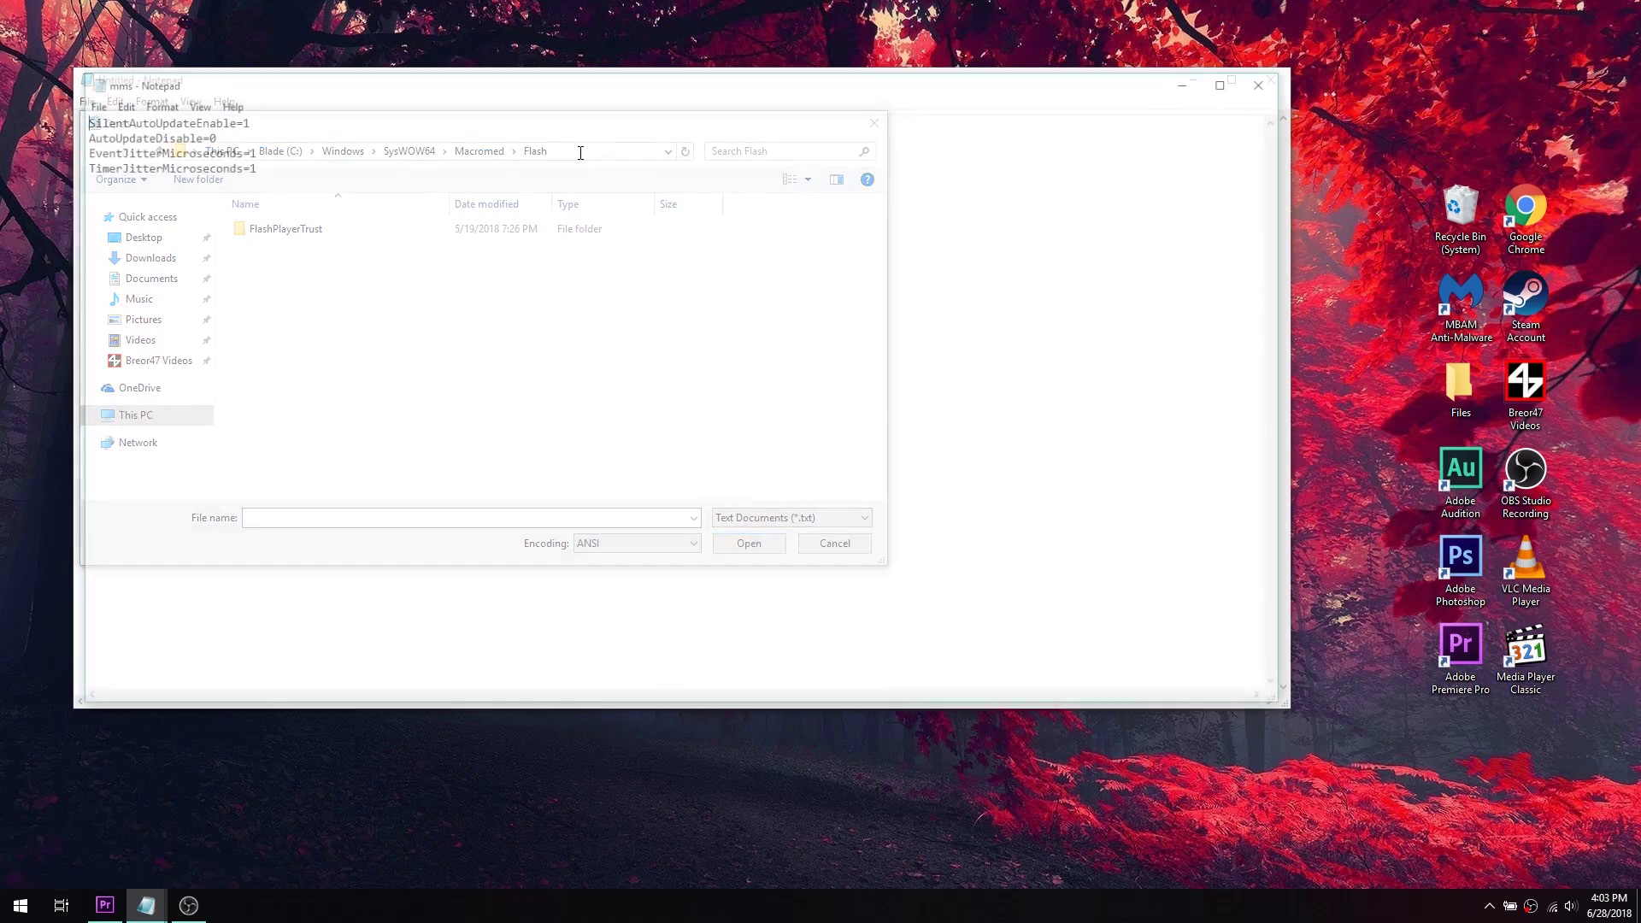
Check the EventJitterMicroseconds=1 and TimerJitterMicroseconds=1 lines, then launch Google Chrome
left_click_drag(254, 183, 76, 151)
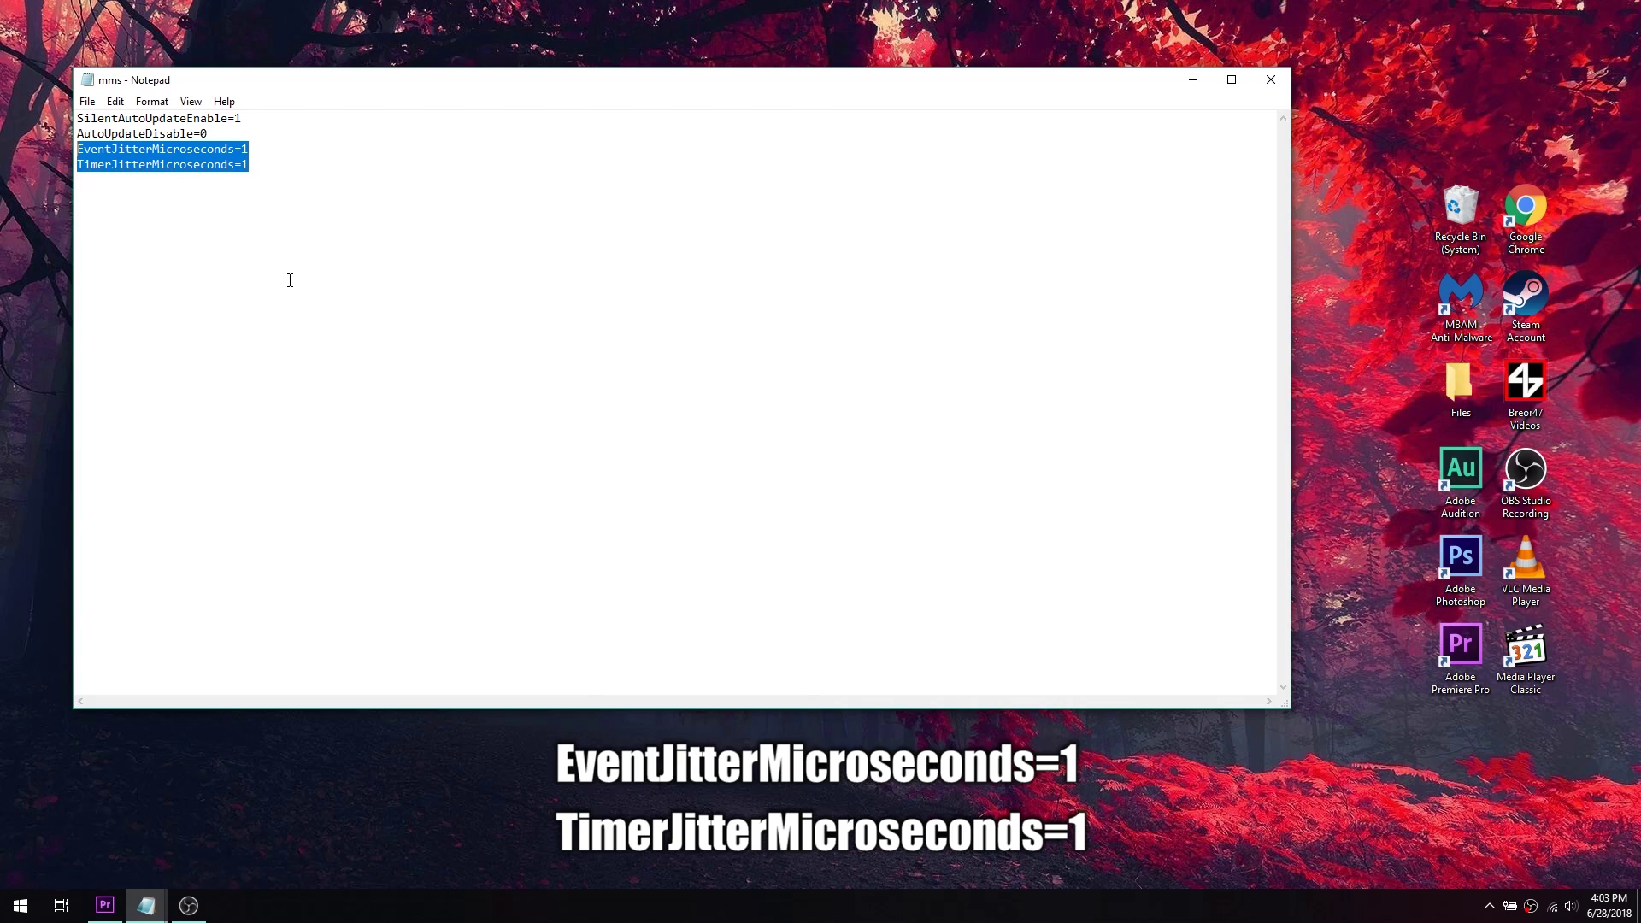
left_click(325, 218)
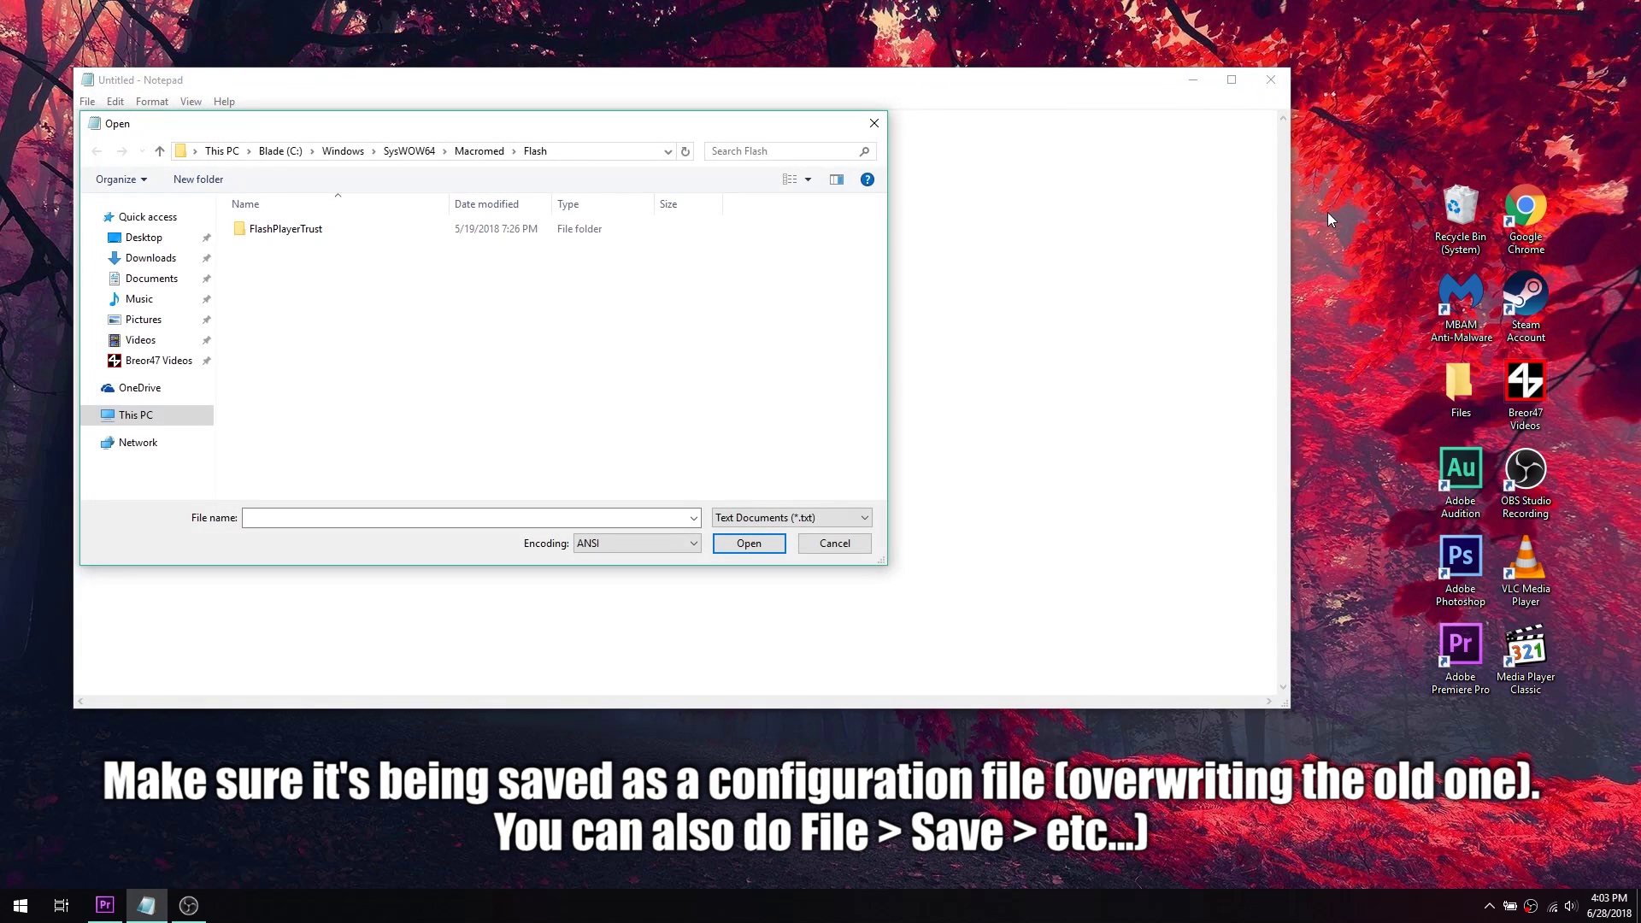
double_click(1502, 216)
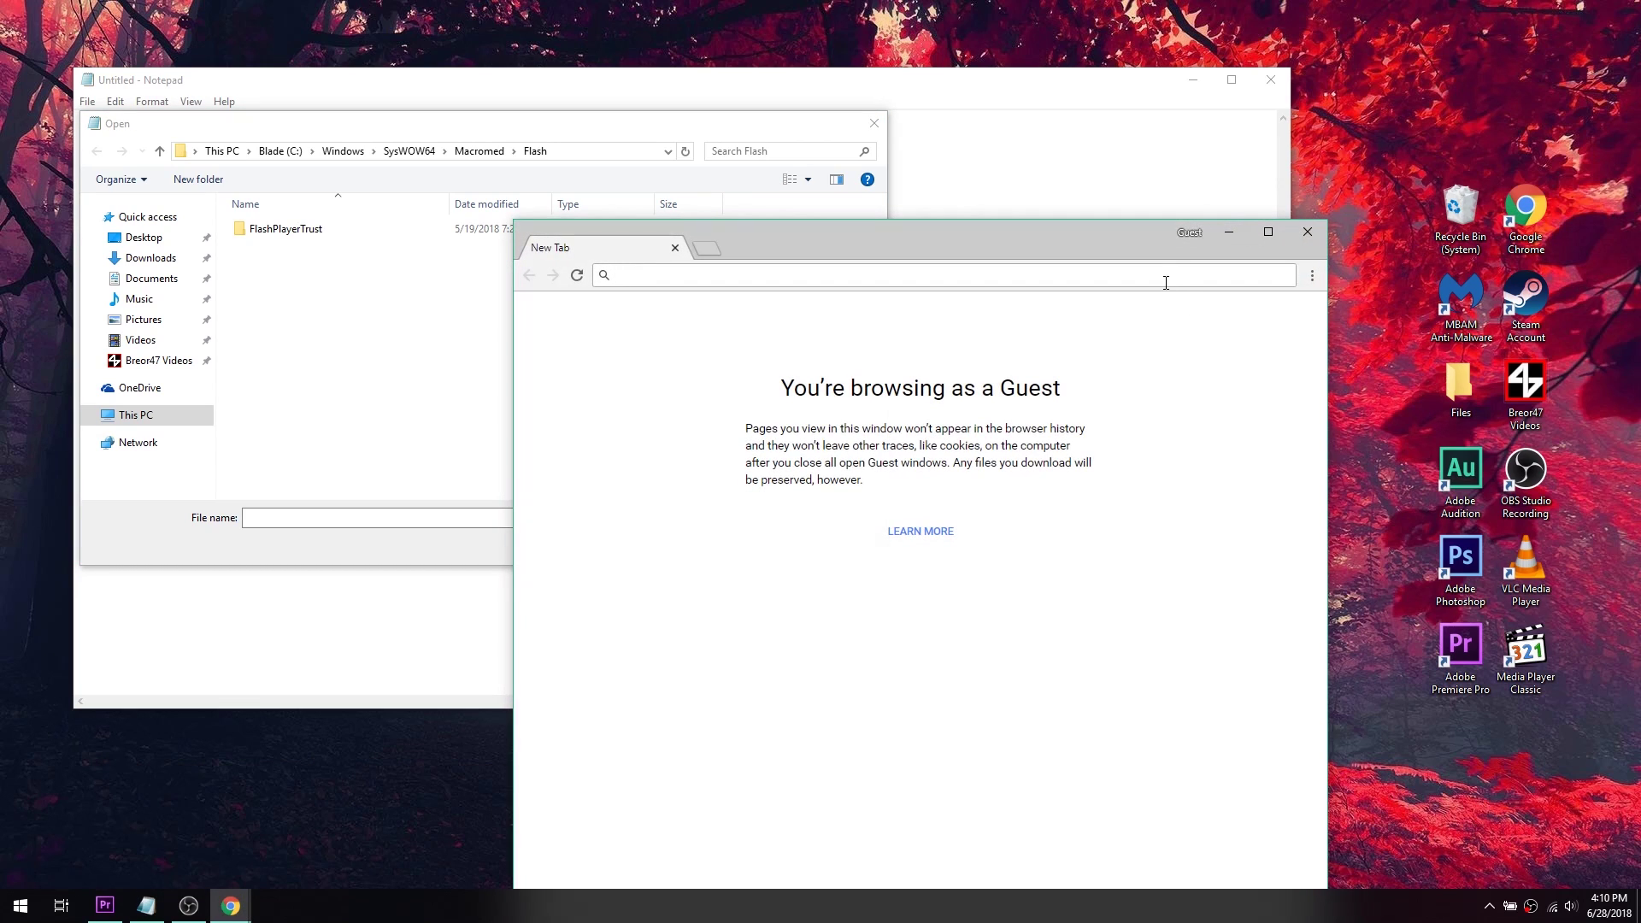
Load empire.goodgamestudios.com in Chrome, start the game with Flash allowed, and maximize the window
type("empire.goodgamestudios.com")
key("Return")
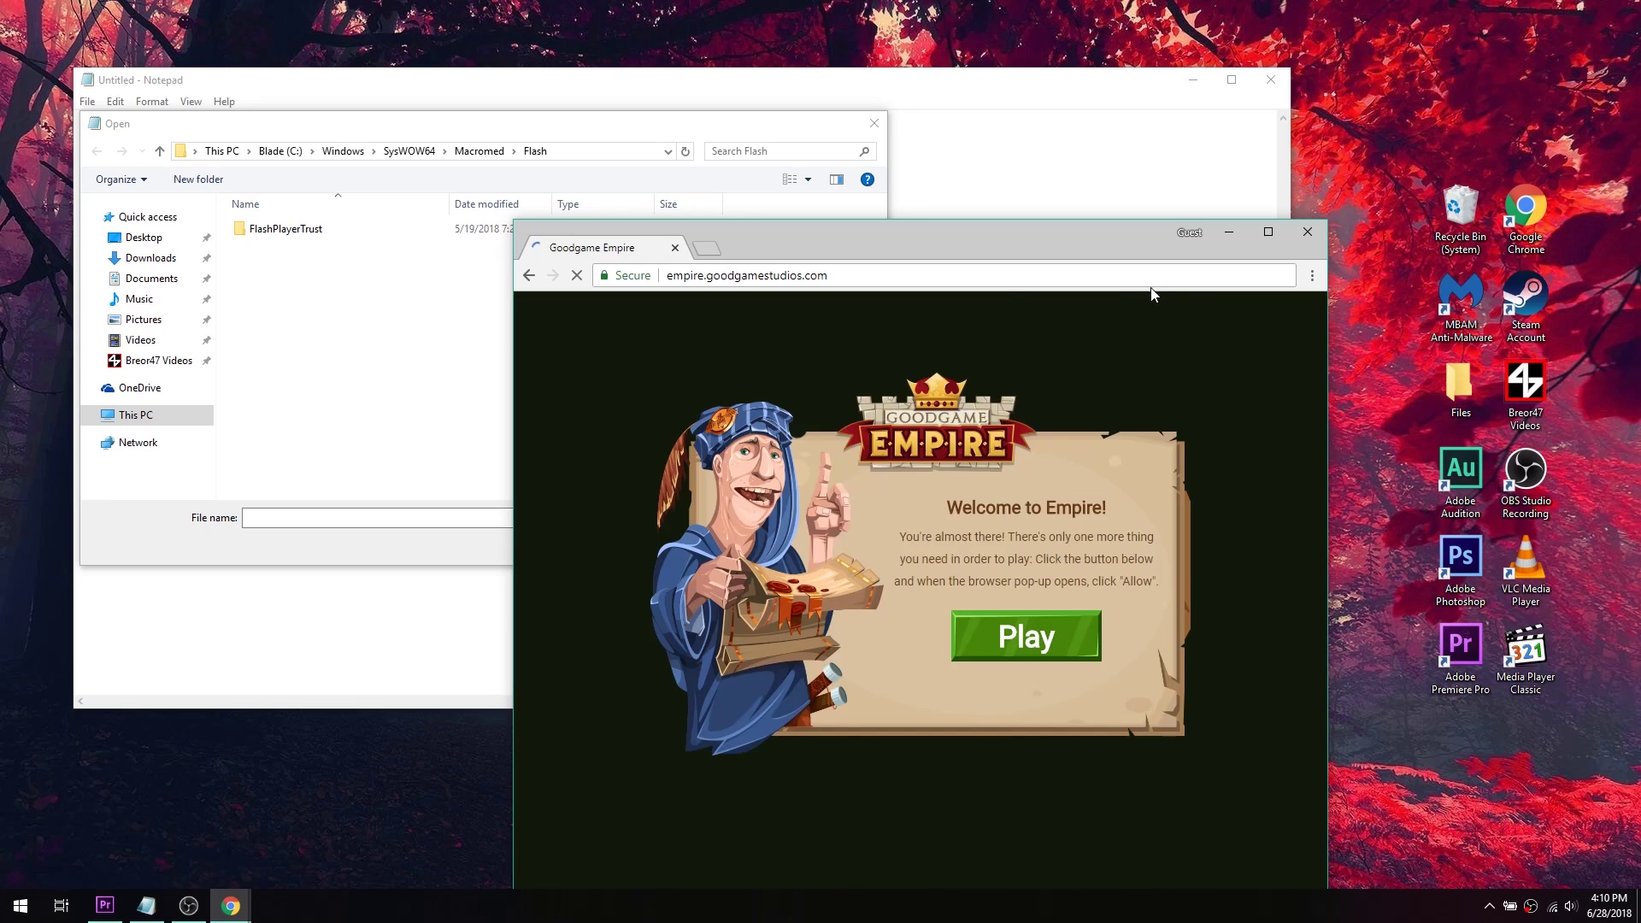
left_click(1026, 637)
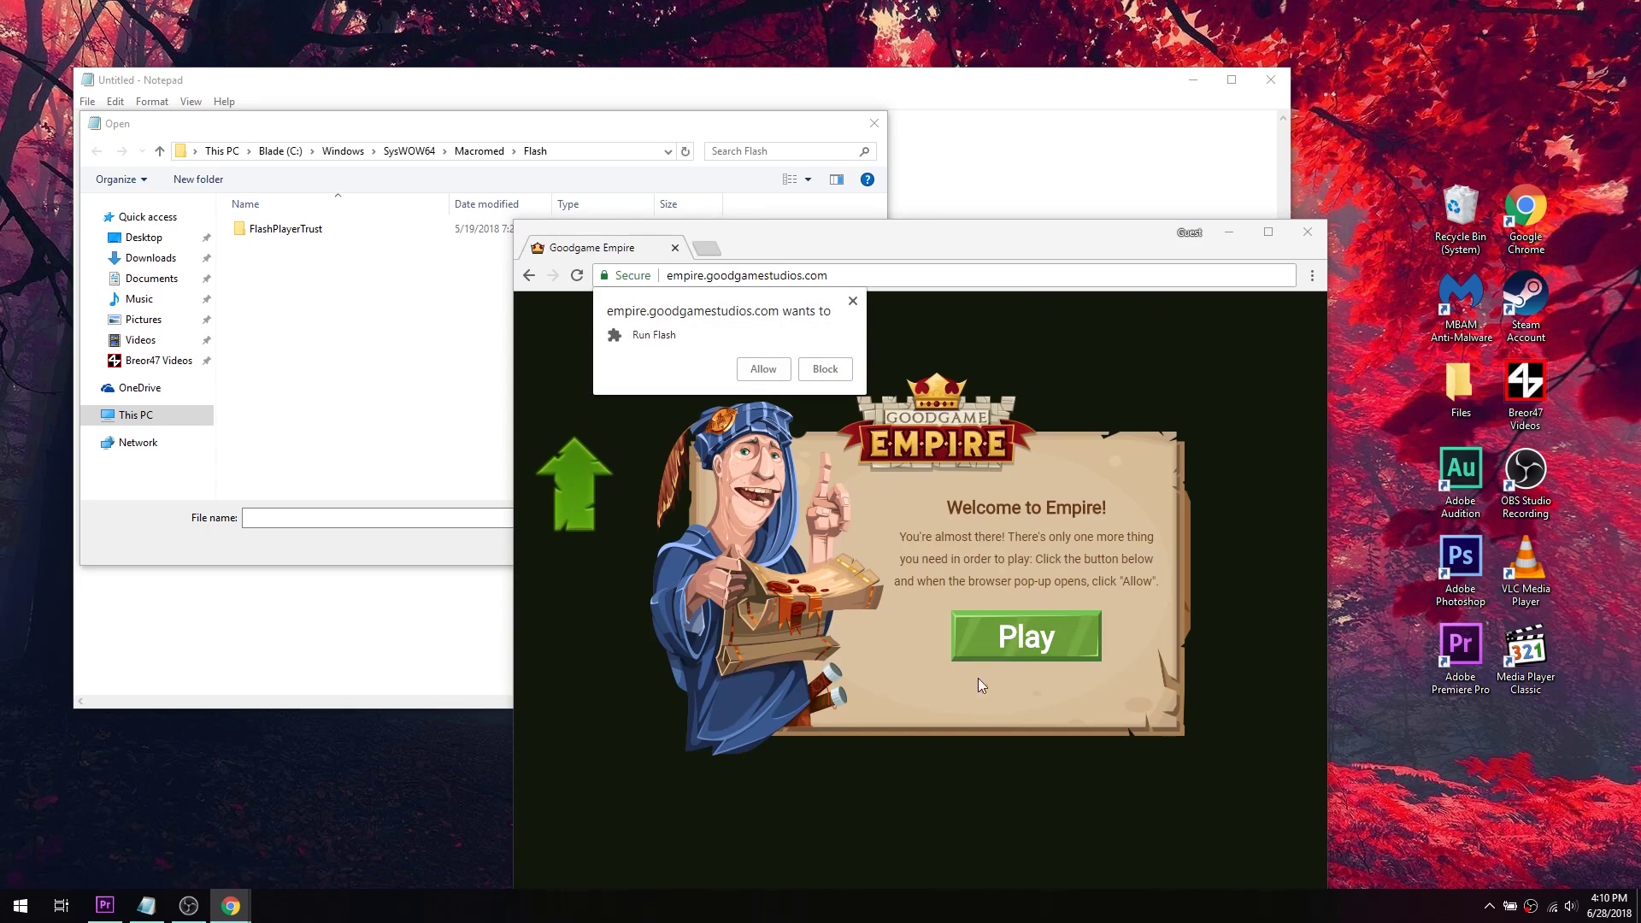
left_click(763, 367)
double_click(818, 238)
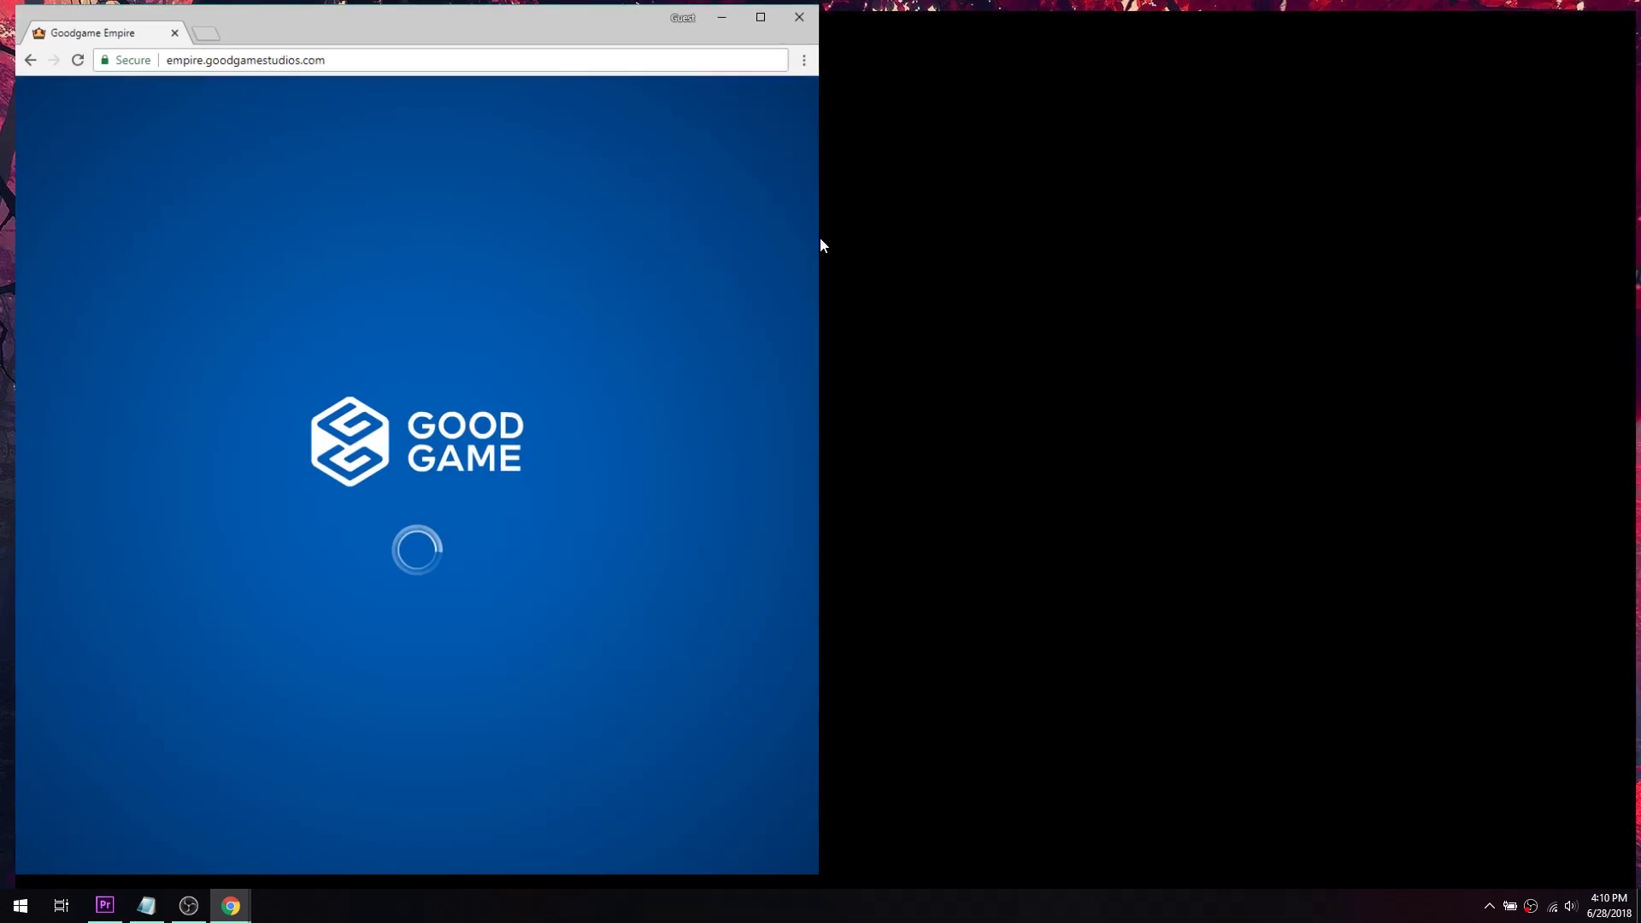